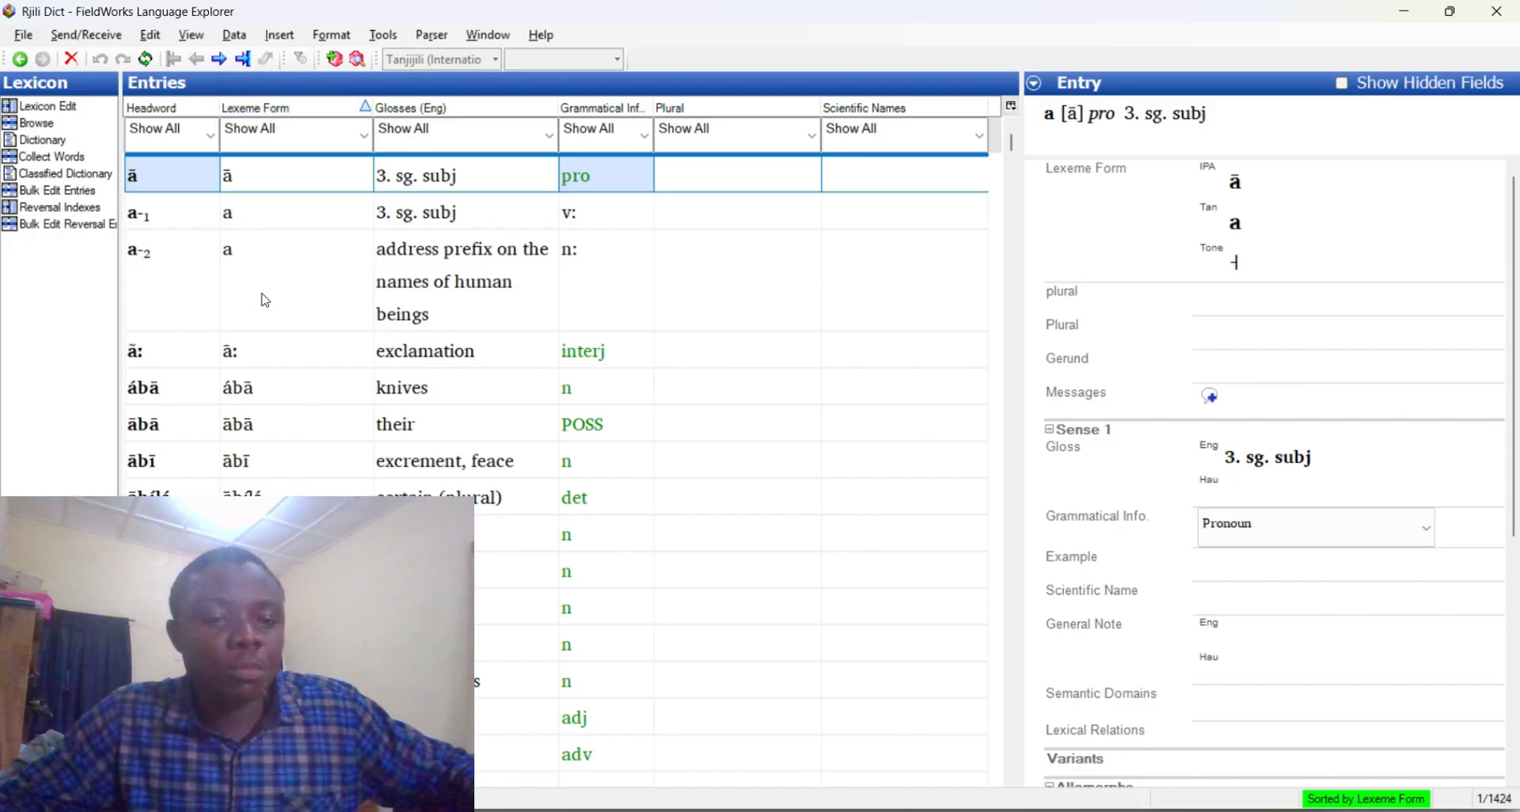
- Sort the entries by Lexeme Form in descending order, review the list from its beginning, and restore the ascending order
click(299, 109)
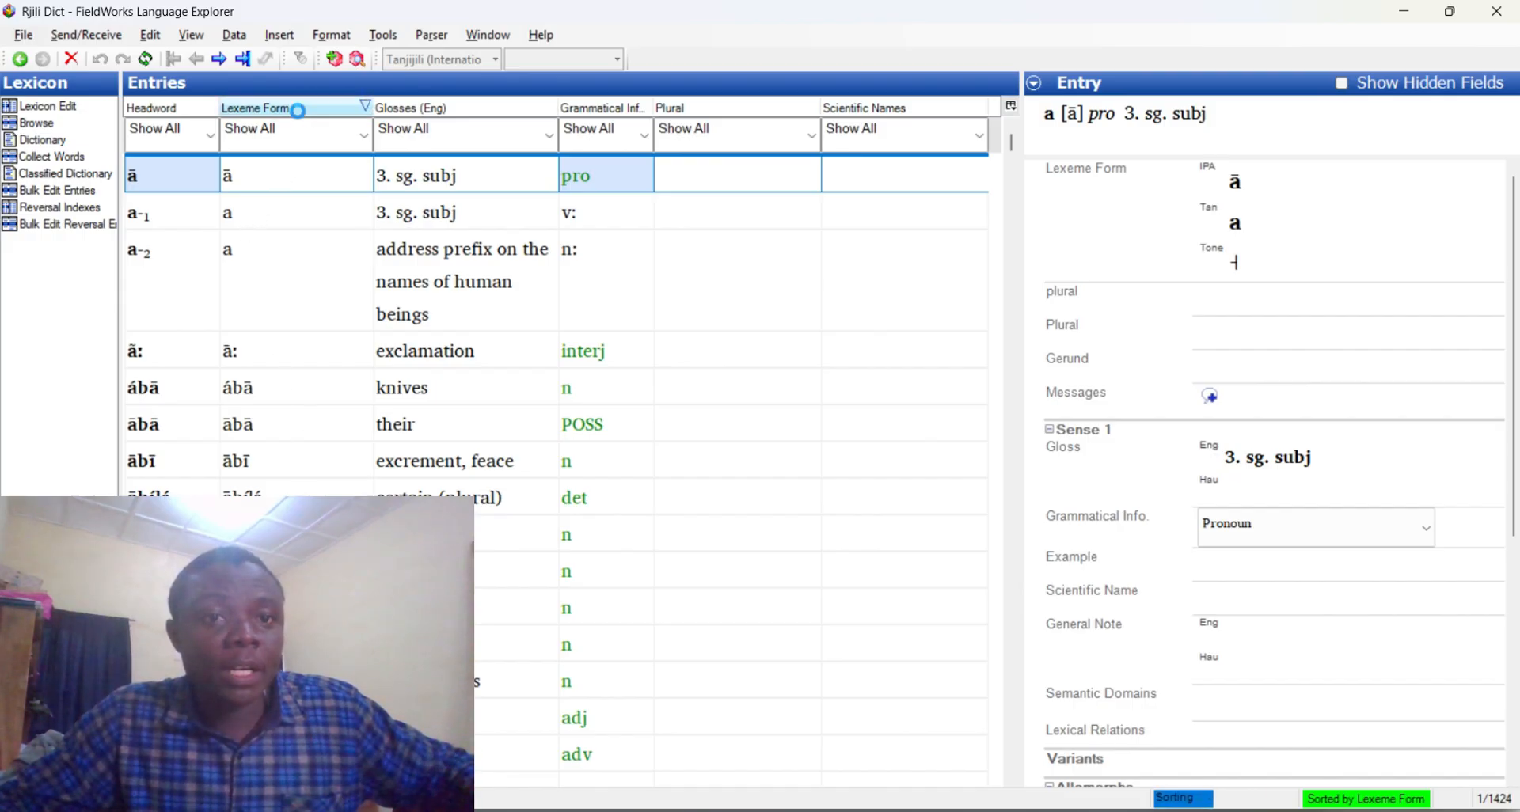
scroll(325, 488, up, 3)
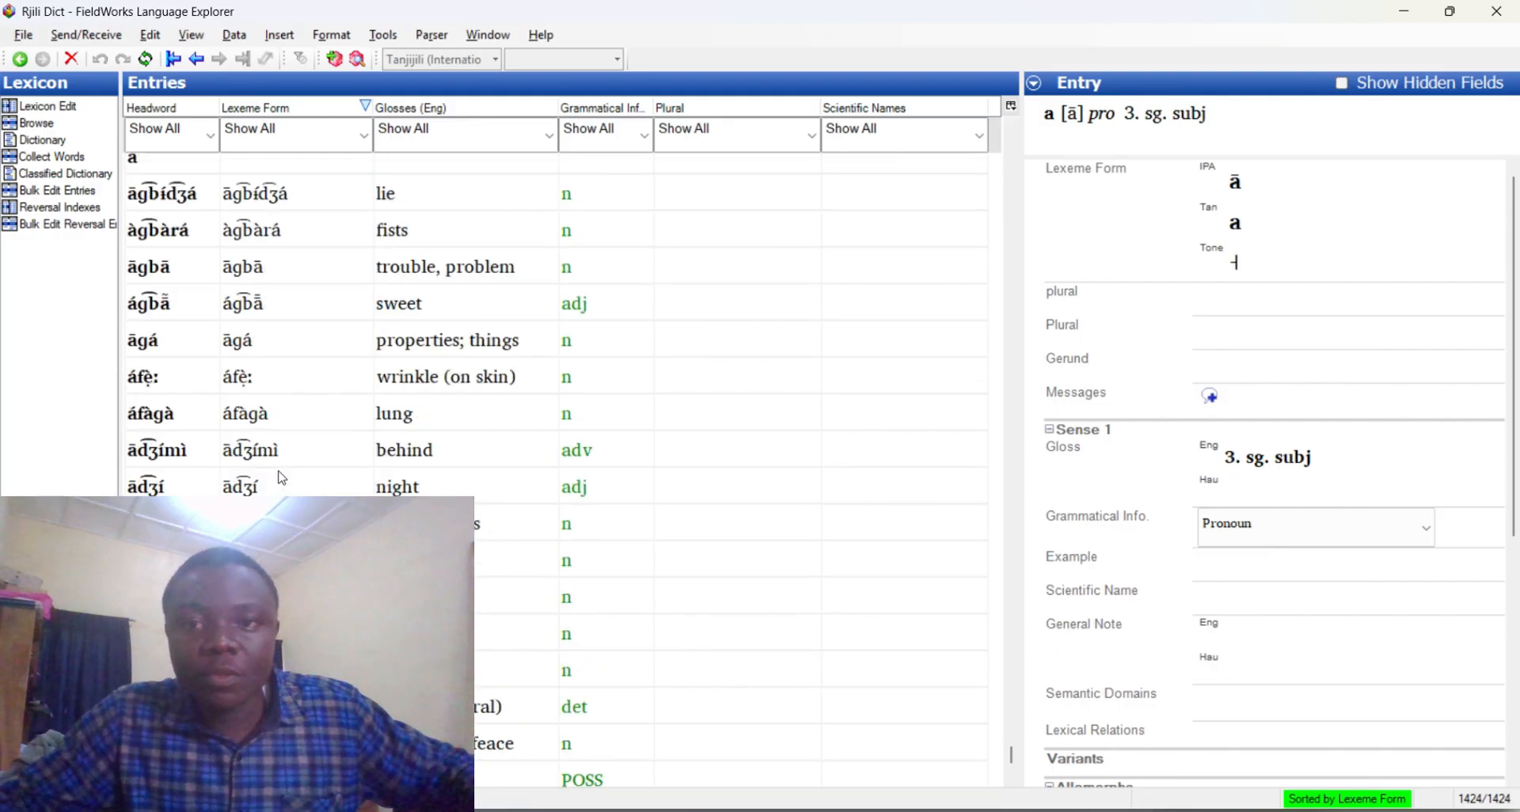
scroll(325, 488, up, 10)
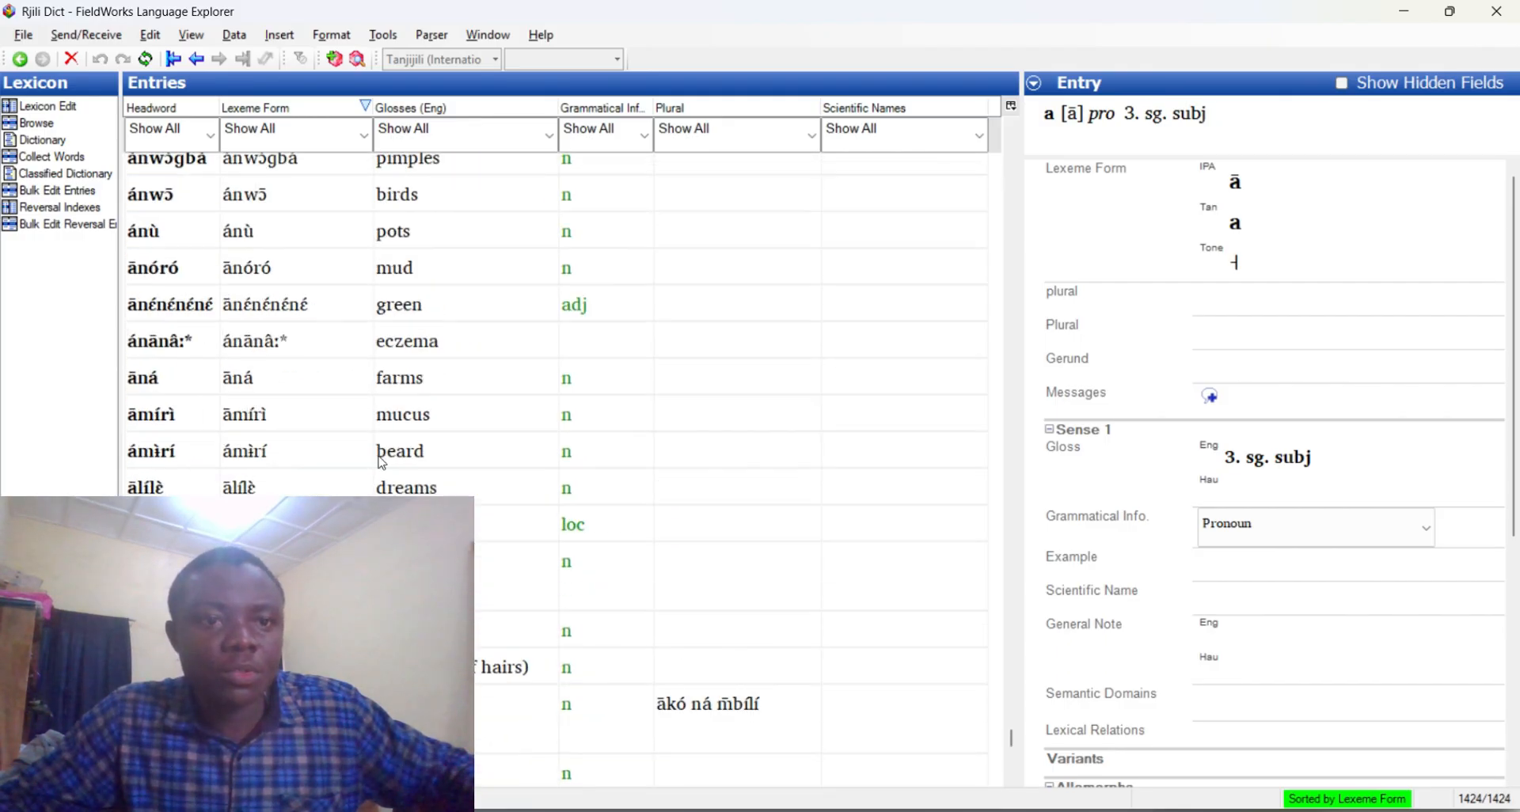
drag(1010, 739, 1012, 125)
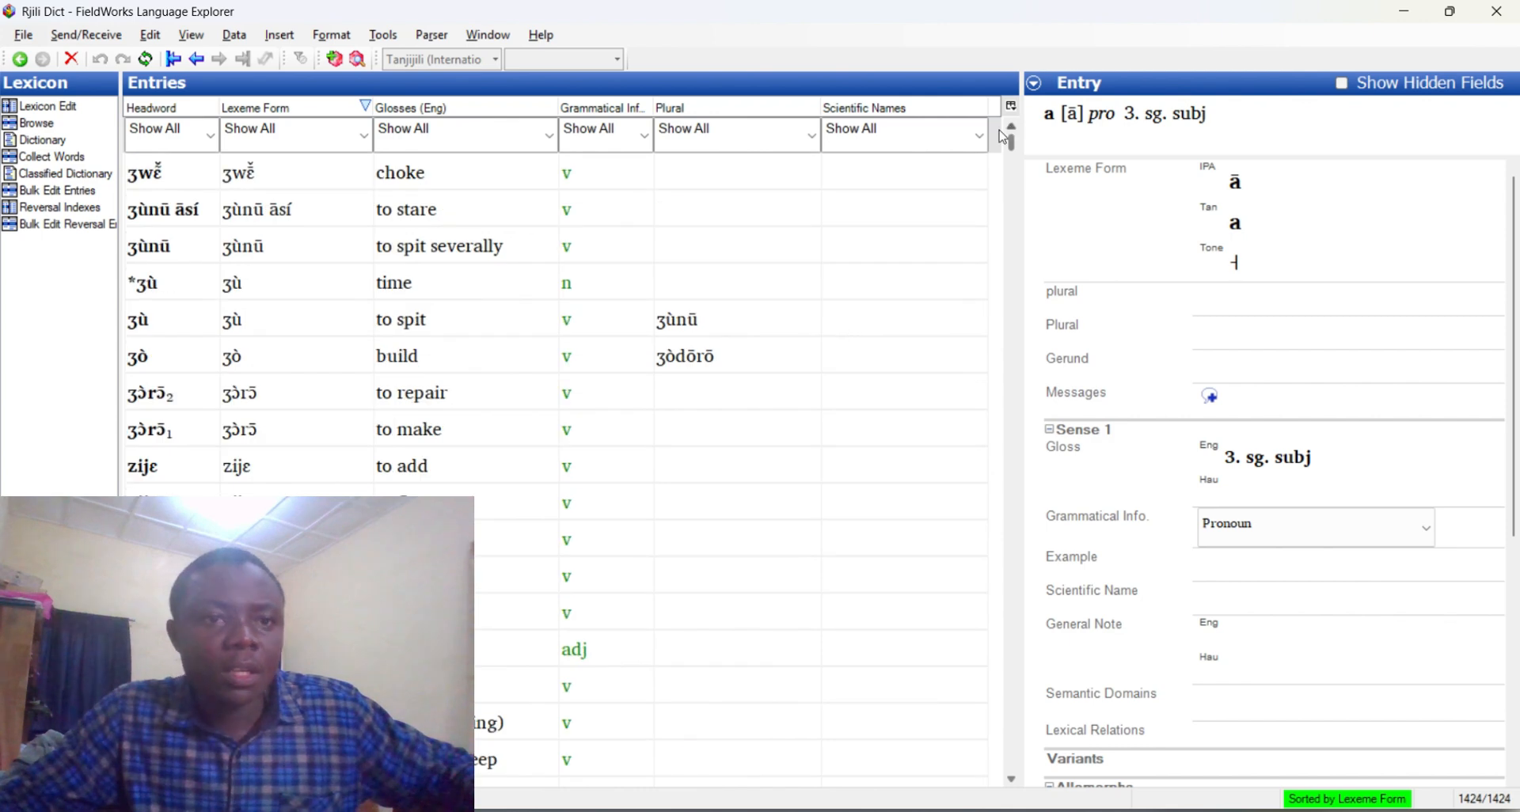
click(320, 106)
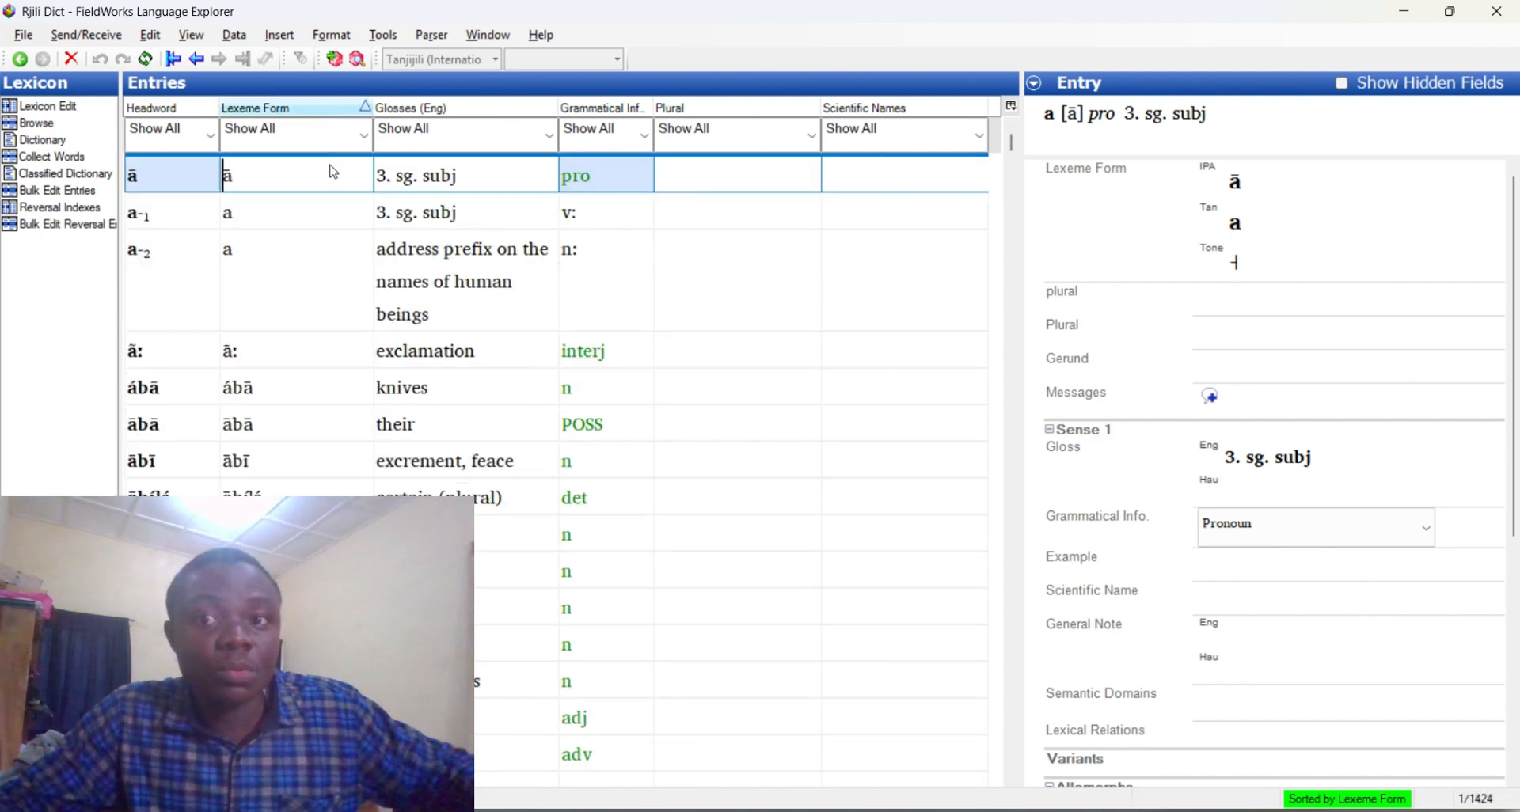
- Sort the entries by Glosses (Eng) in ascending order and look through the reordered glosses
click(460, 108)
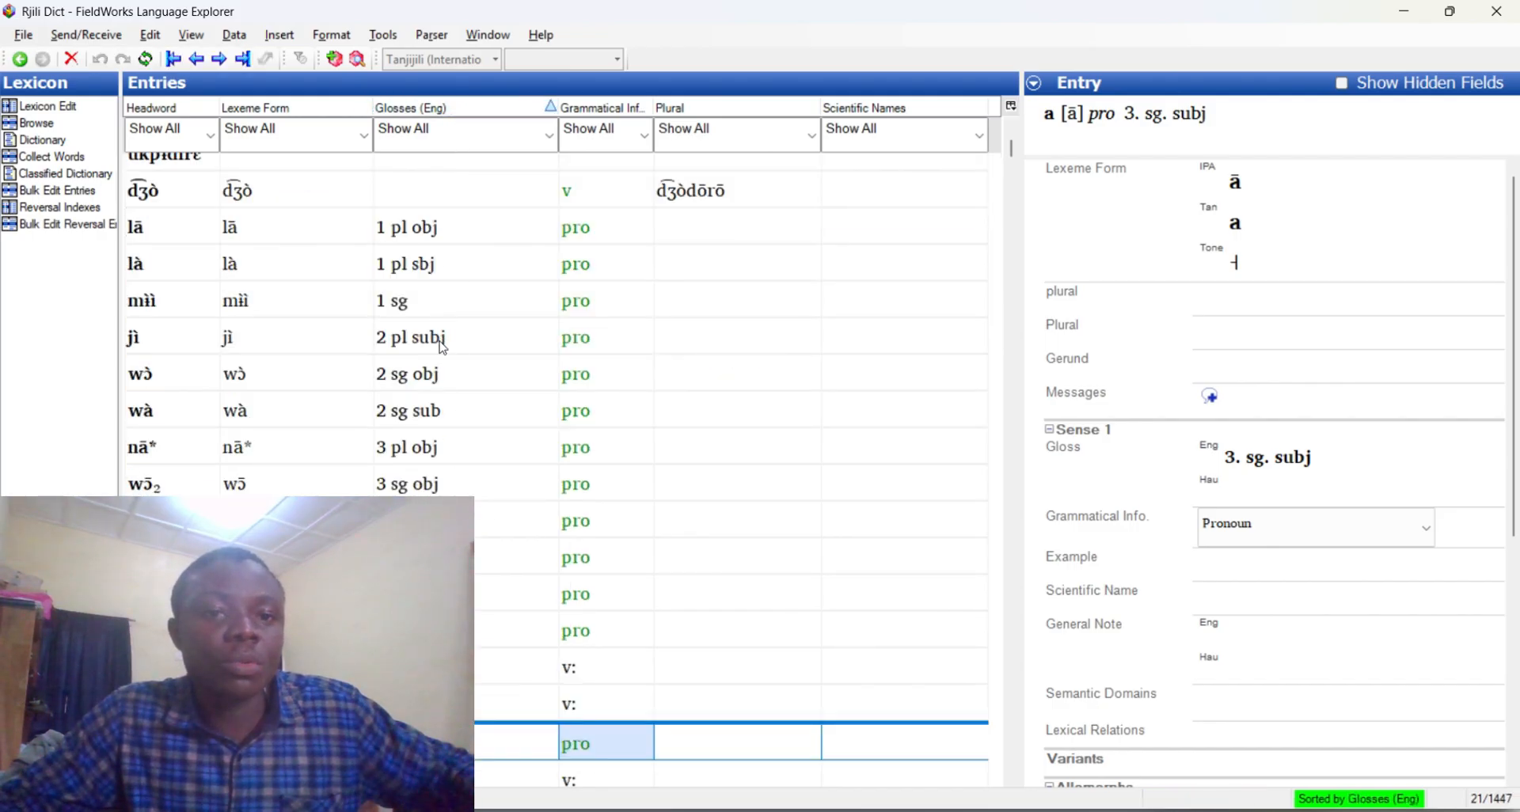
scroll(454, 331, up, 2)
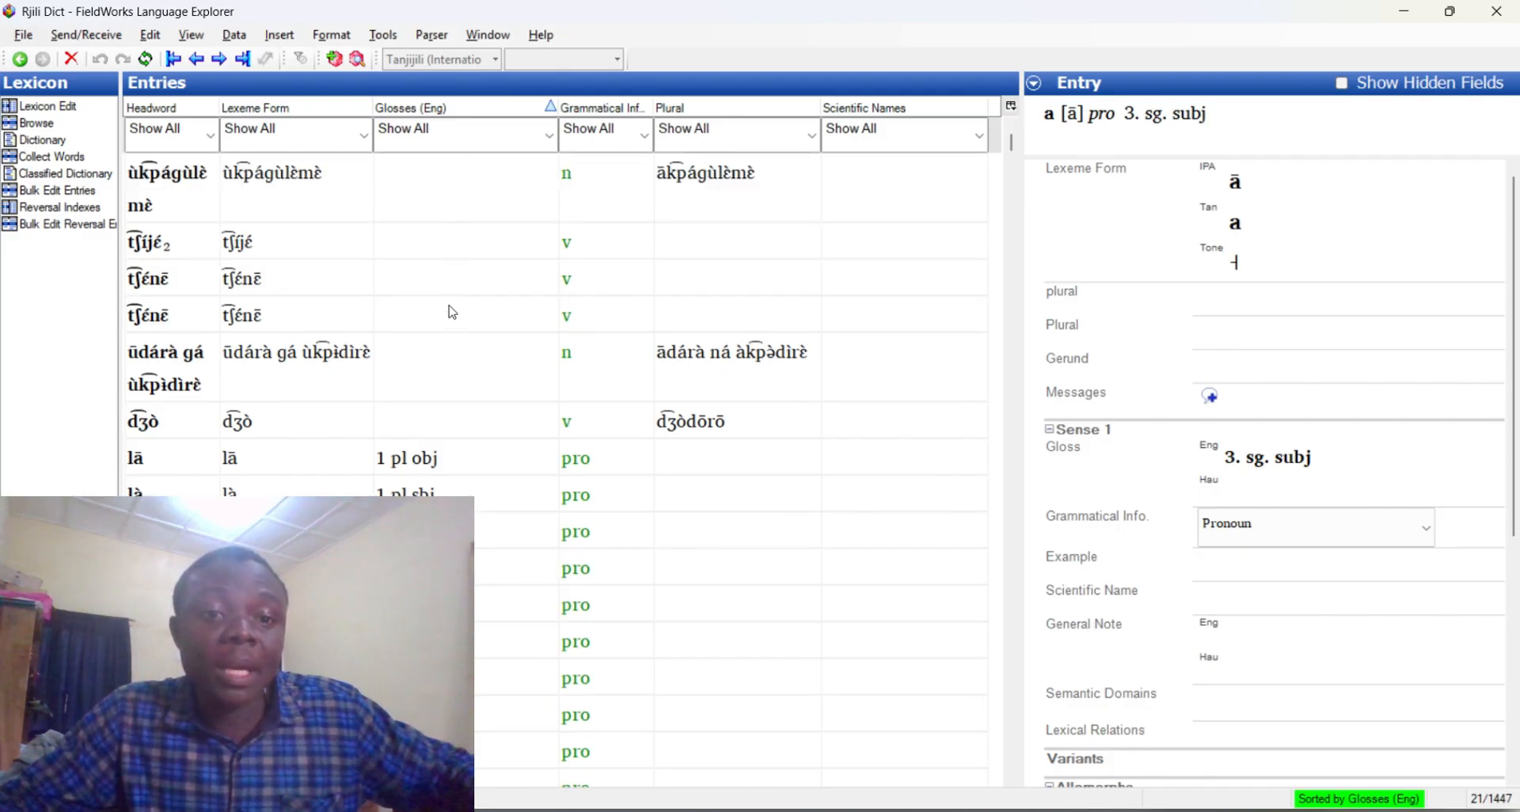
scroll(554, 435, down, 3)
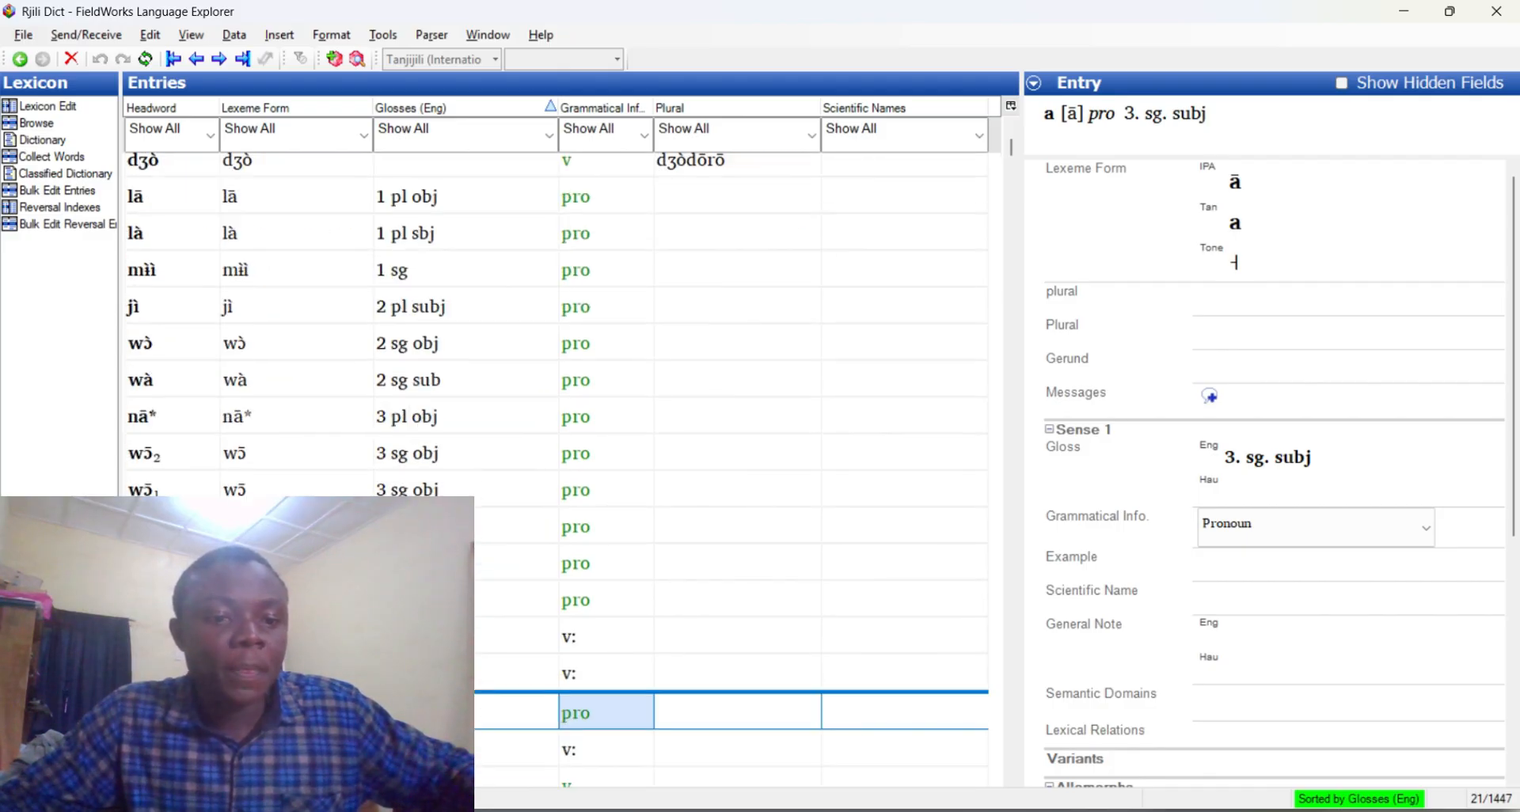
scroll(554, 436, down, 2)
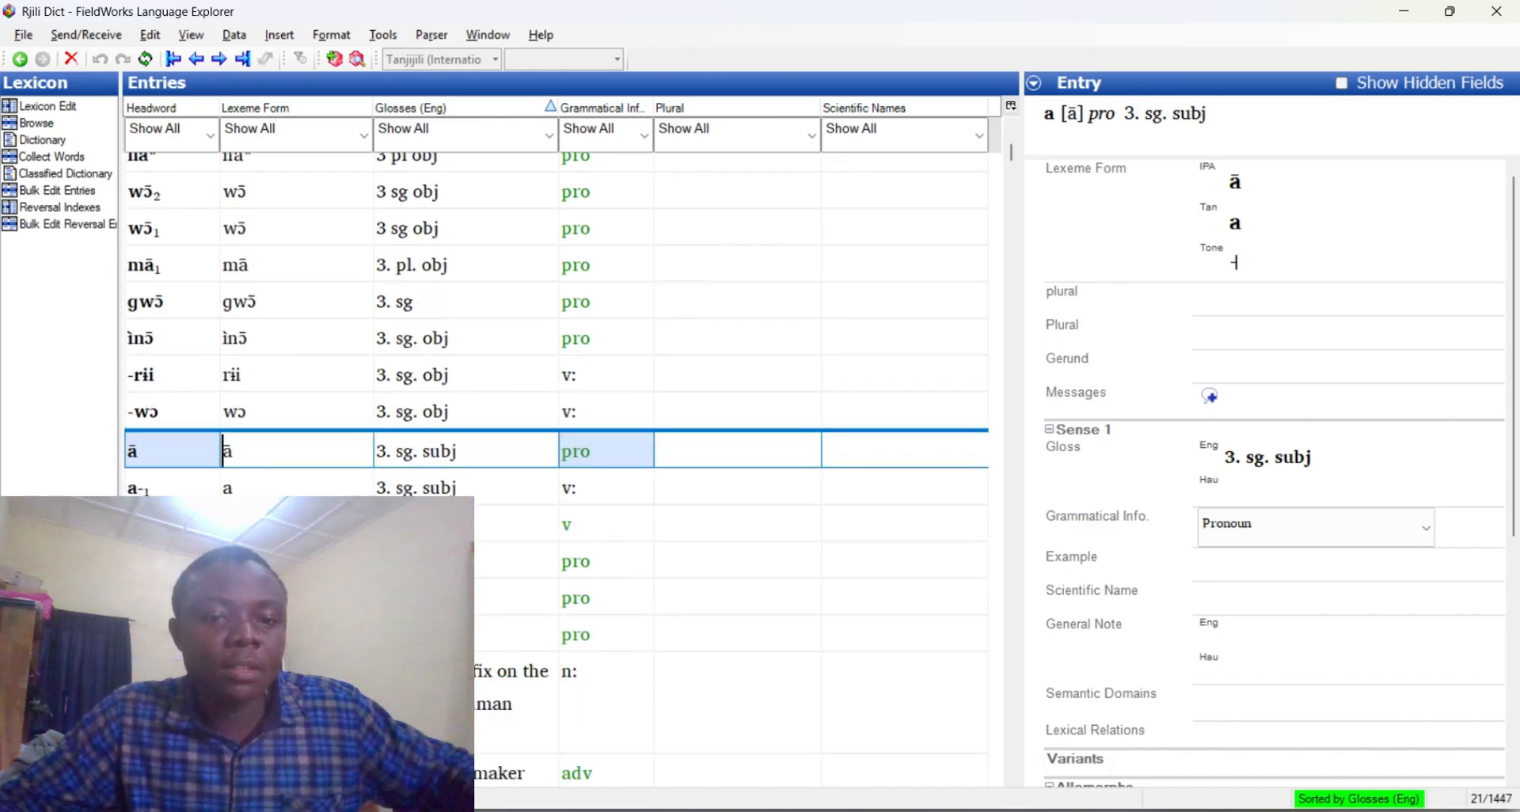
scroll(555, 436, up, 3)
scroll(554, 436, down, 6)
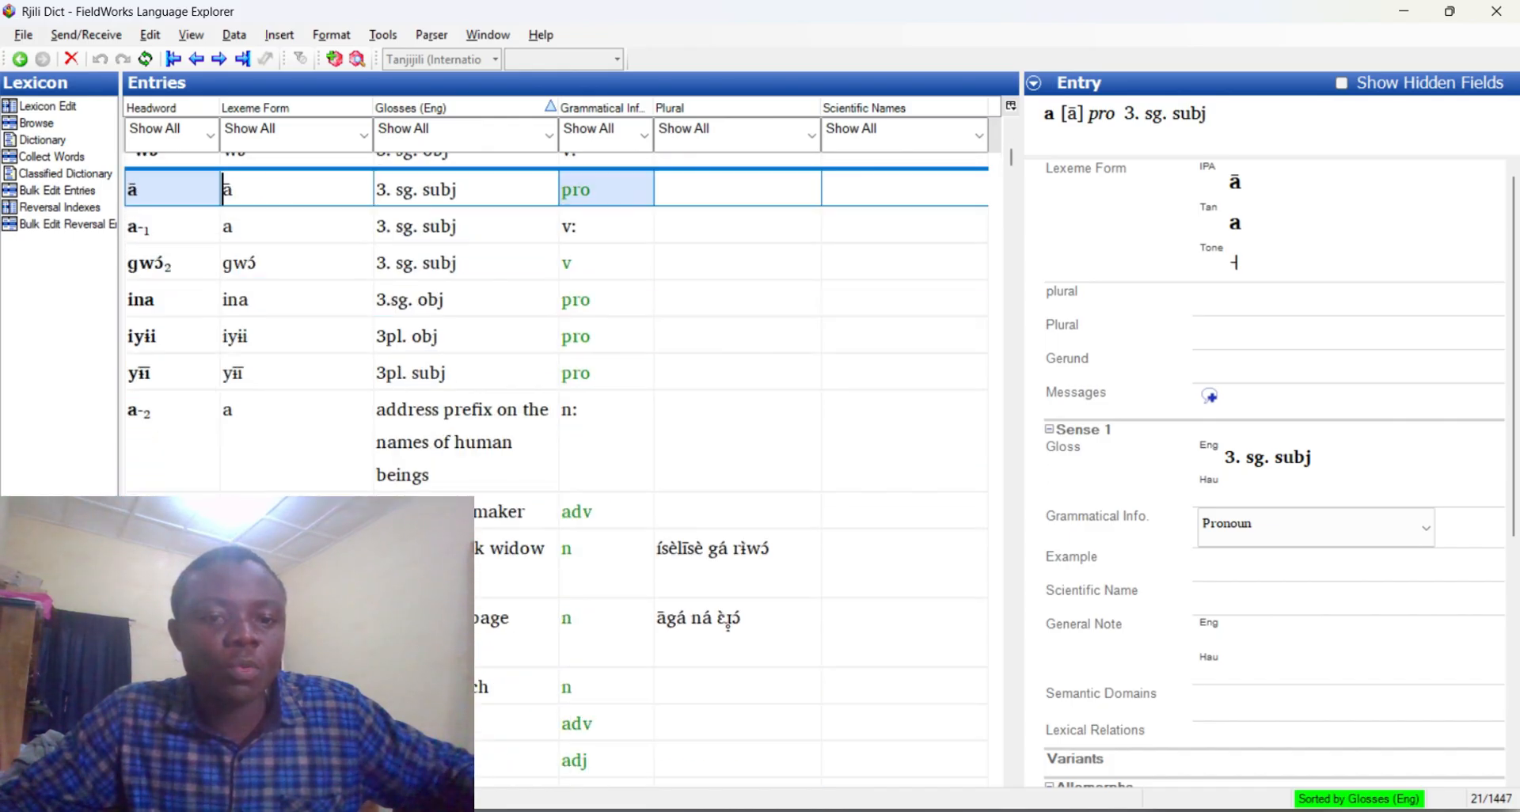
scroll(554, 435, up, 2)
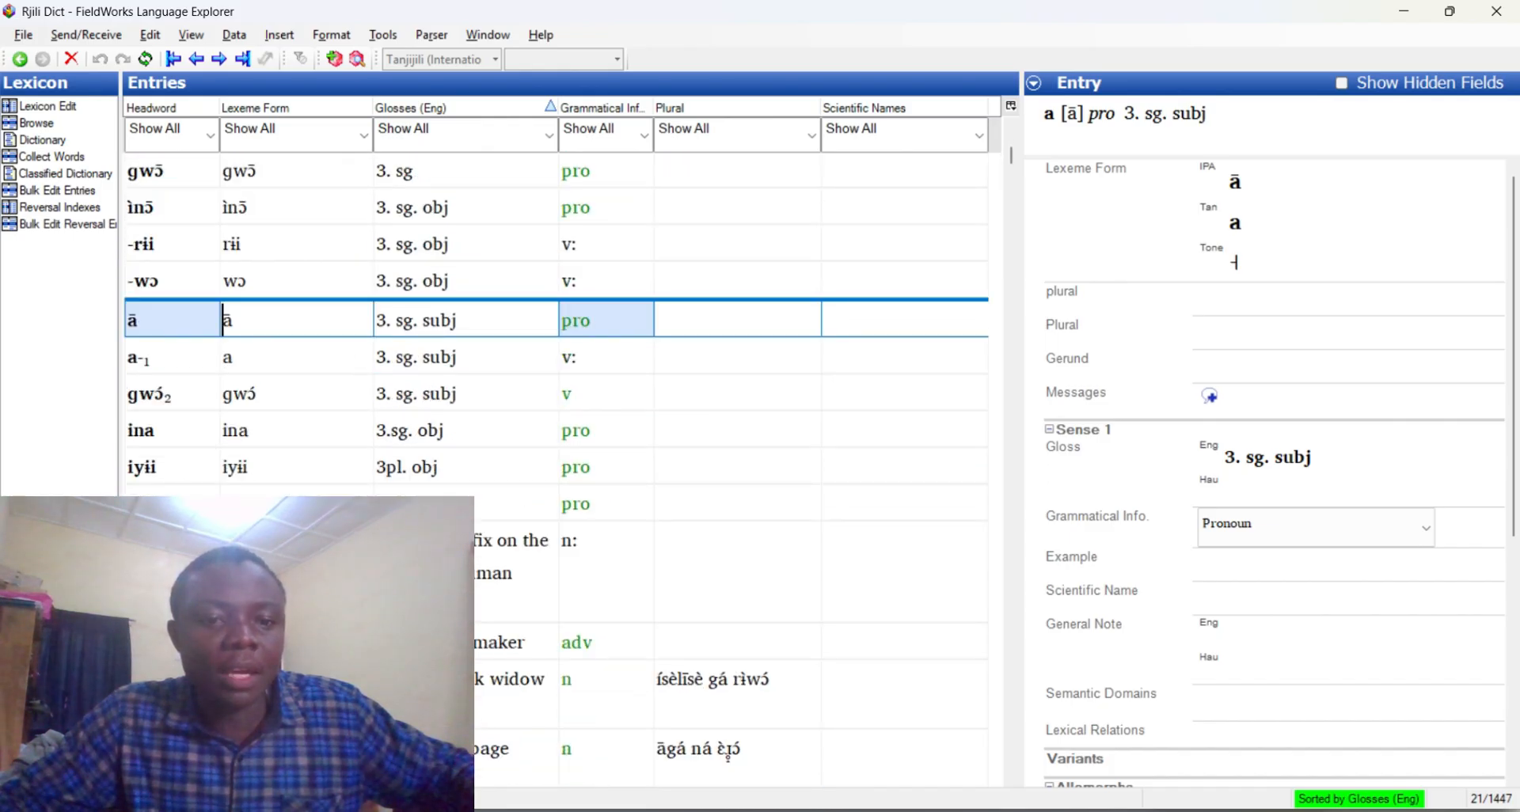
scroll(554, 436, down, 3)
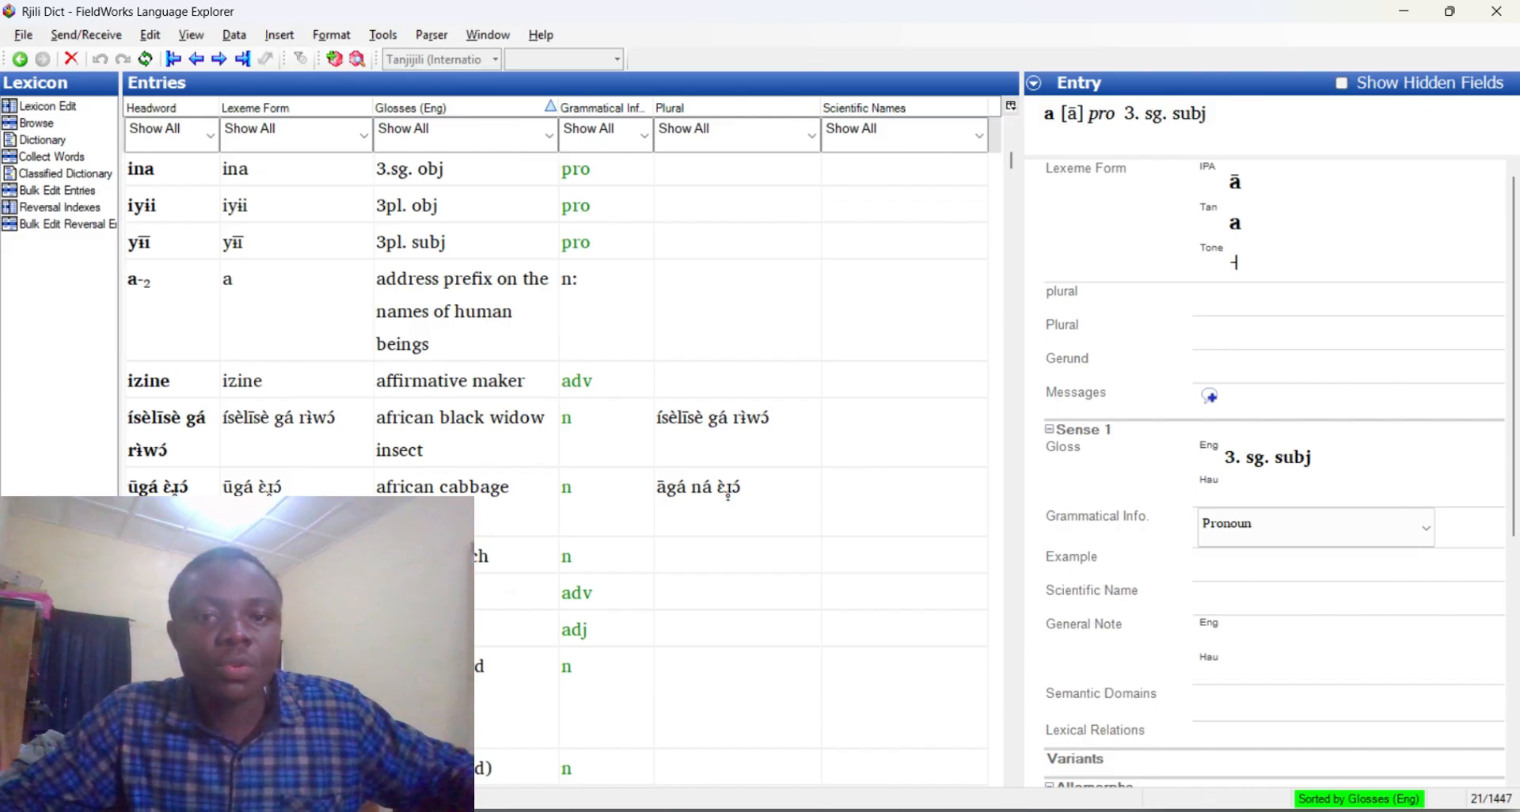
scroll(554, 435, up, 9)
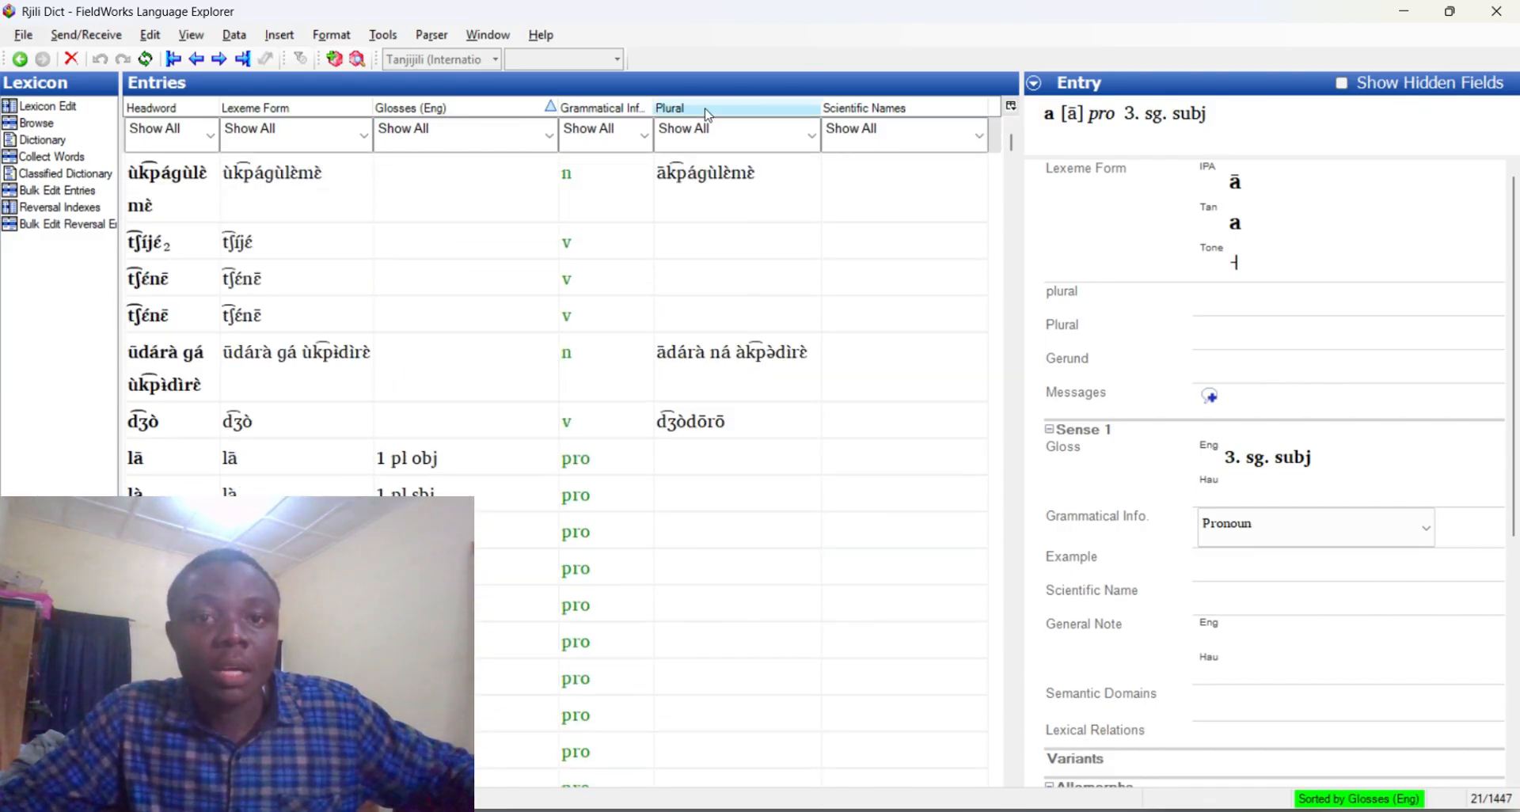
- Sort the entries by Grammatical Info. and look through the grouped parts of speech
click(605, 108)
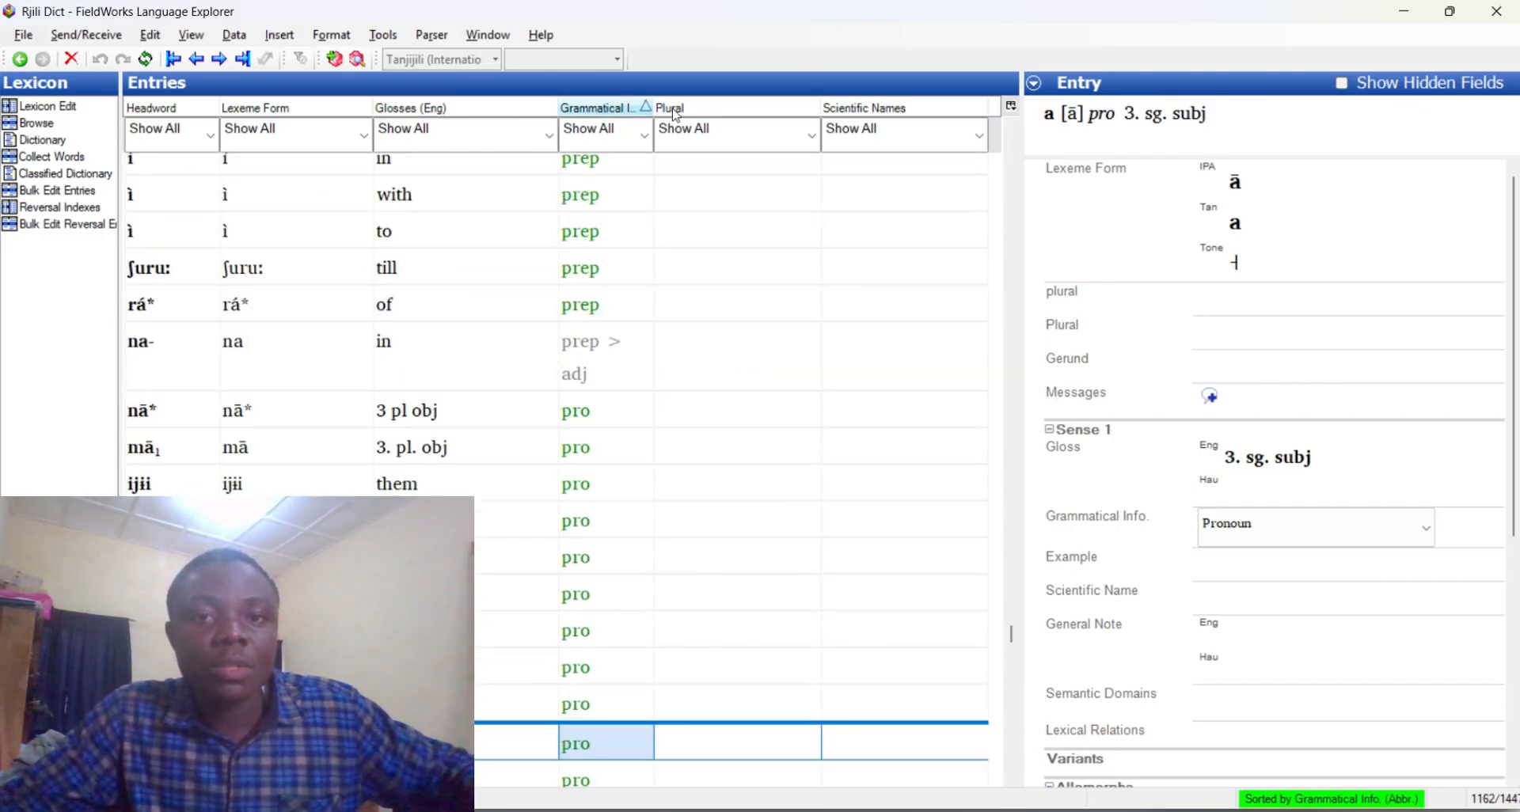
scroll(439, 229, up, 4)
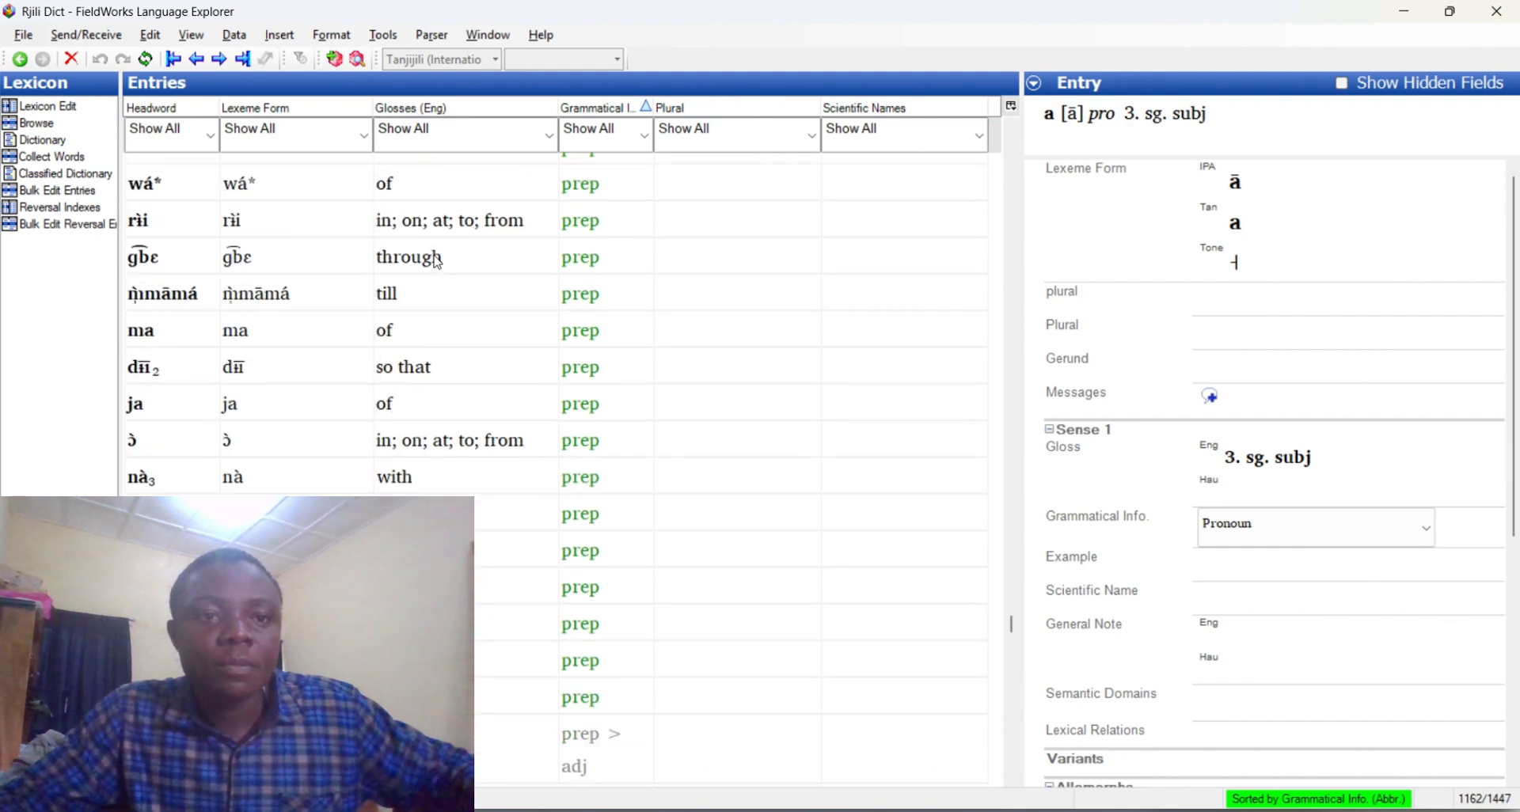
scroll(436, 261, up, 3)
- Sort the entries by Lexeme Form with Glosses (Eng) as the secondary sort, and look through the list
click(276, 103)
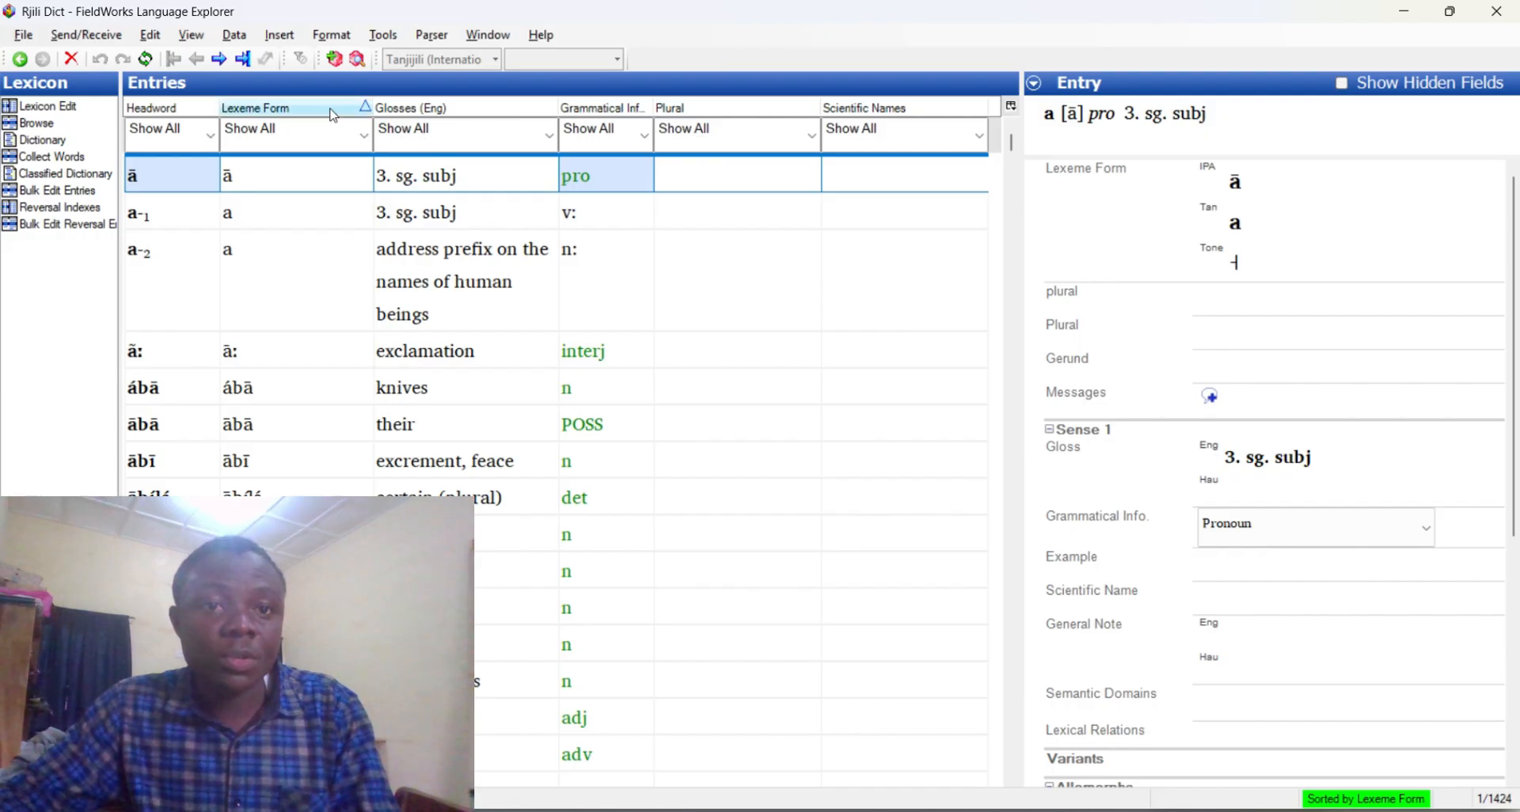
shift+click(485, 111)
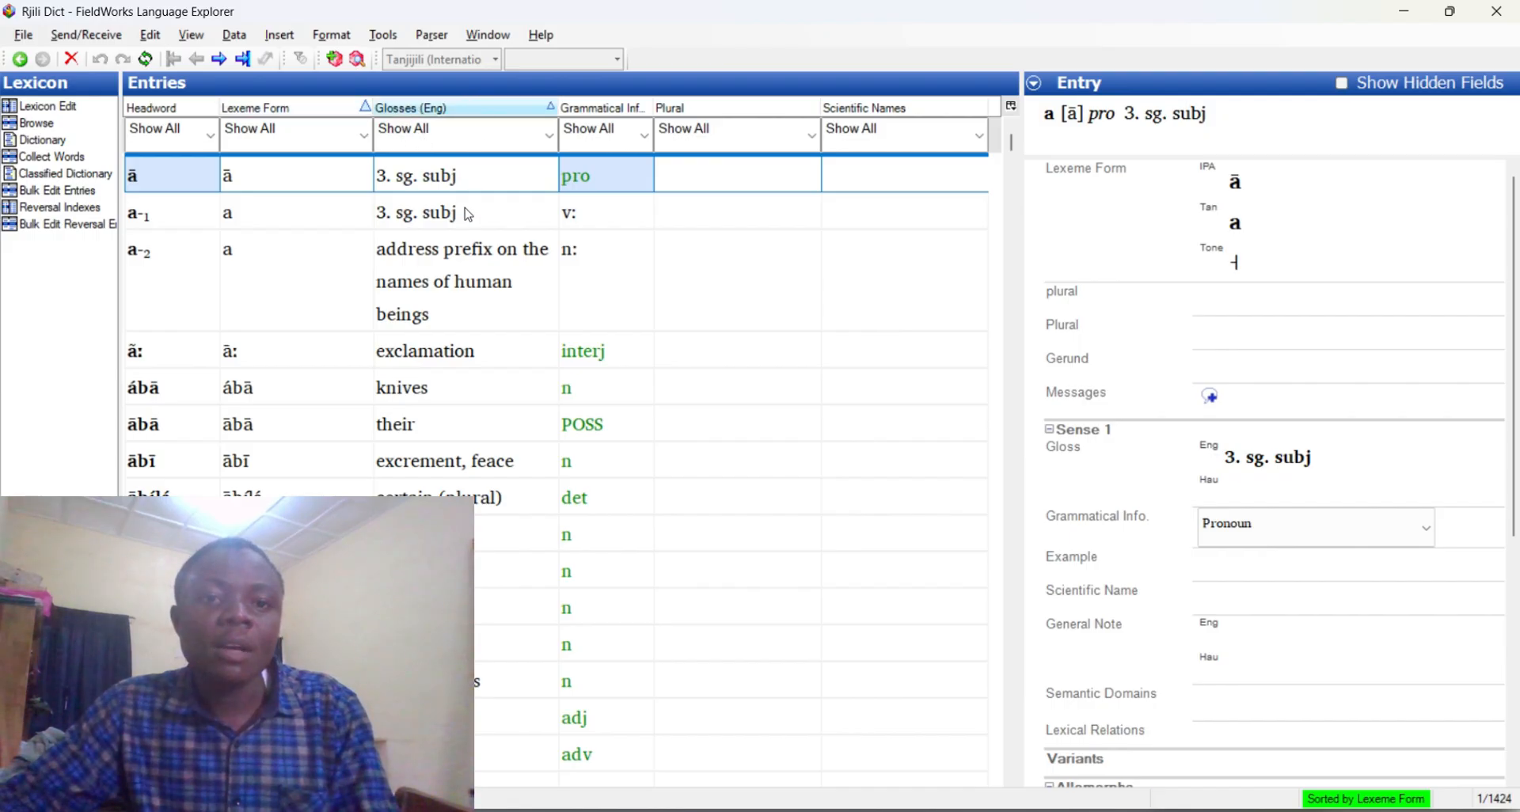
scroll(479, 300, down, 10)
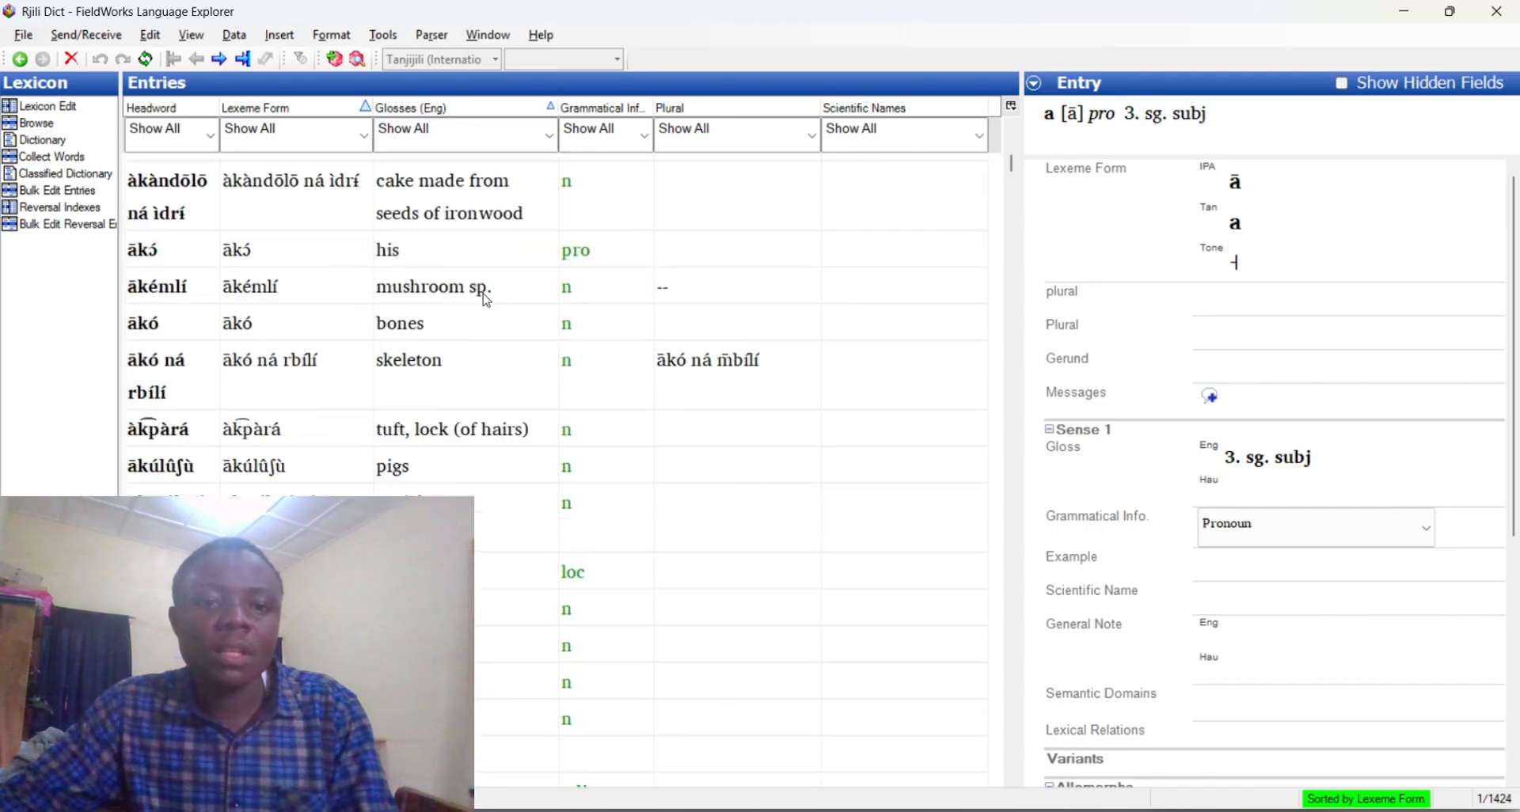
scroll(471, 384, down, 3)
scroll(473, 375, down, 3)
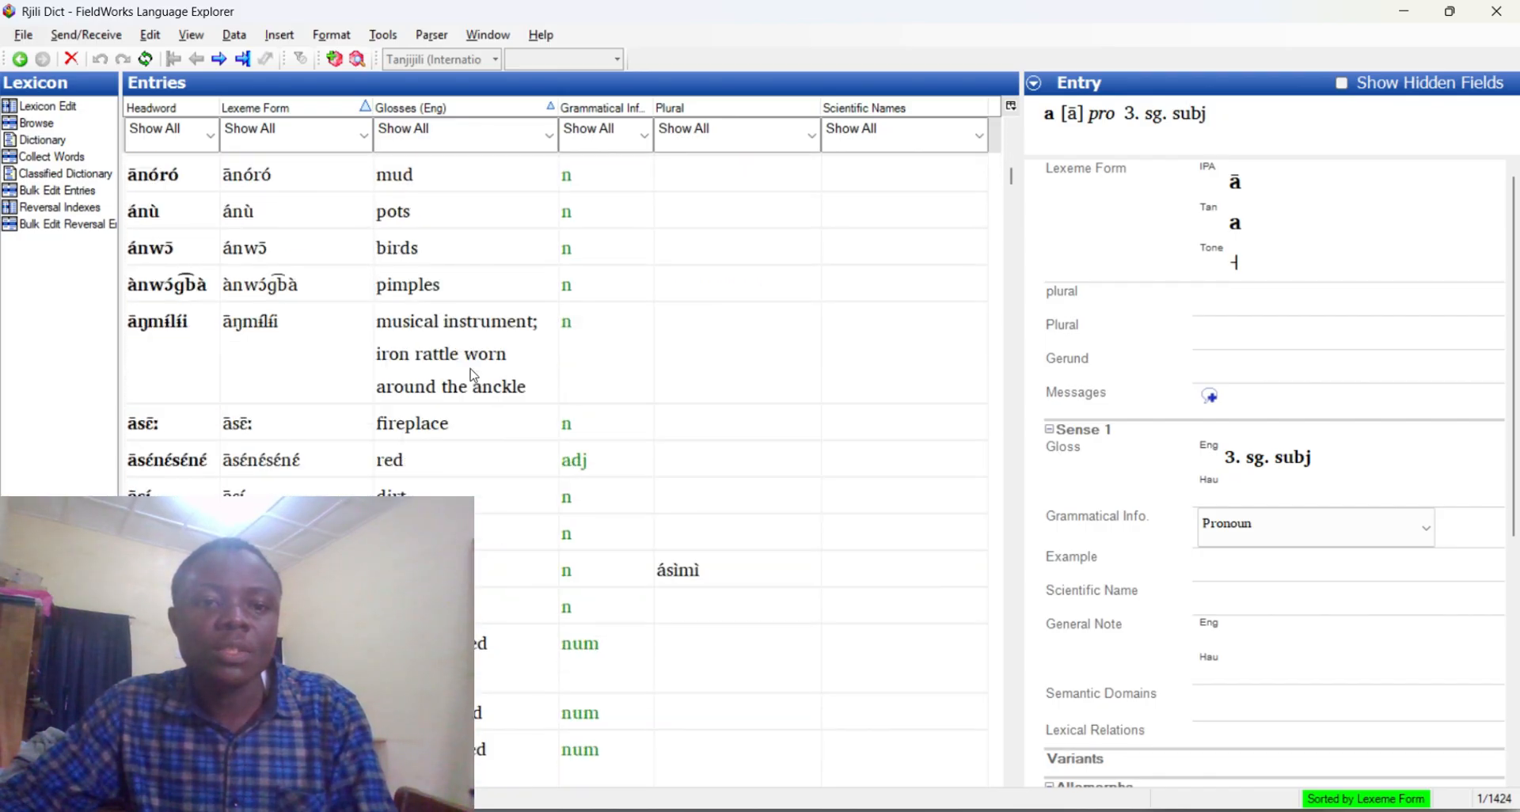
- Sort the entries by Lexeme Form with Grammatical Info. as the secondary sort, and look through the list
click(512, 106)
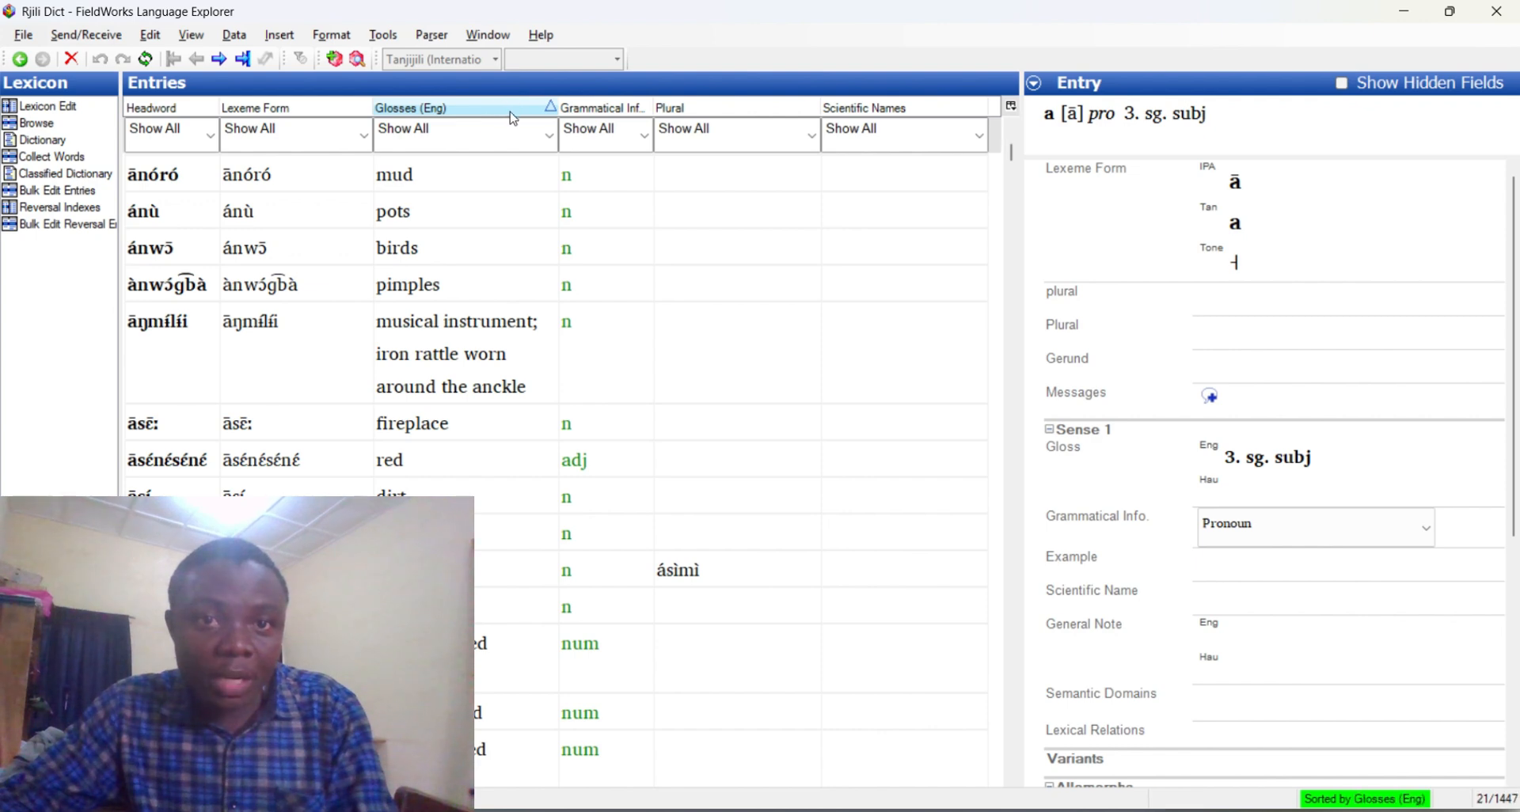
click(267, 110)
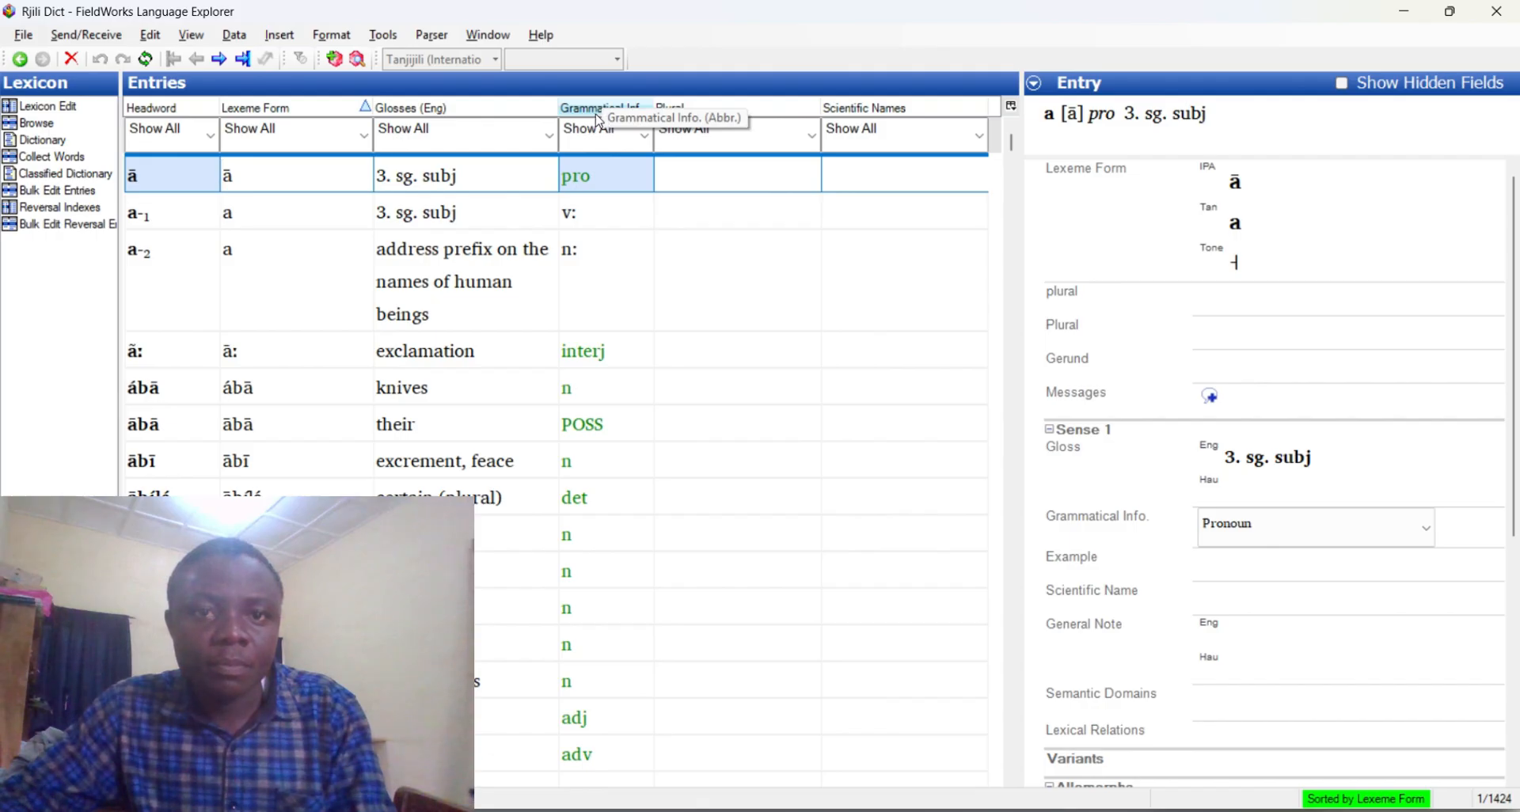
click(593, 117)
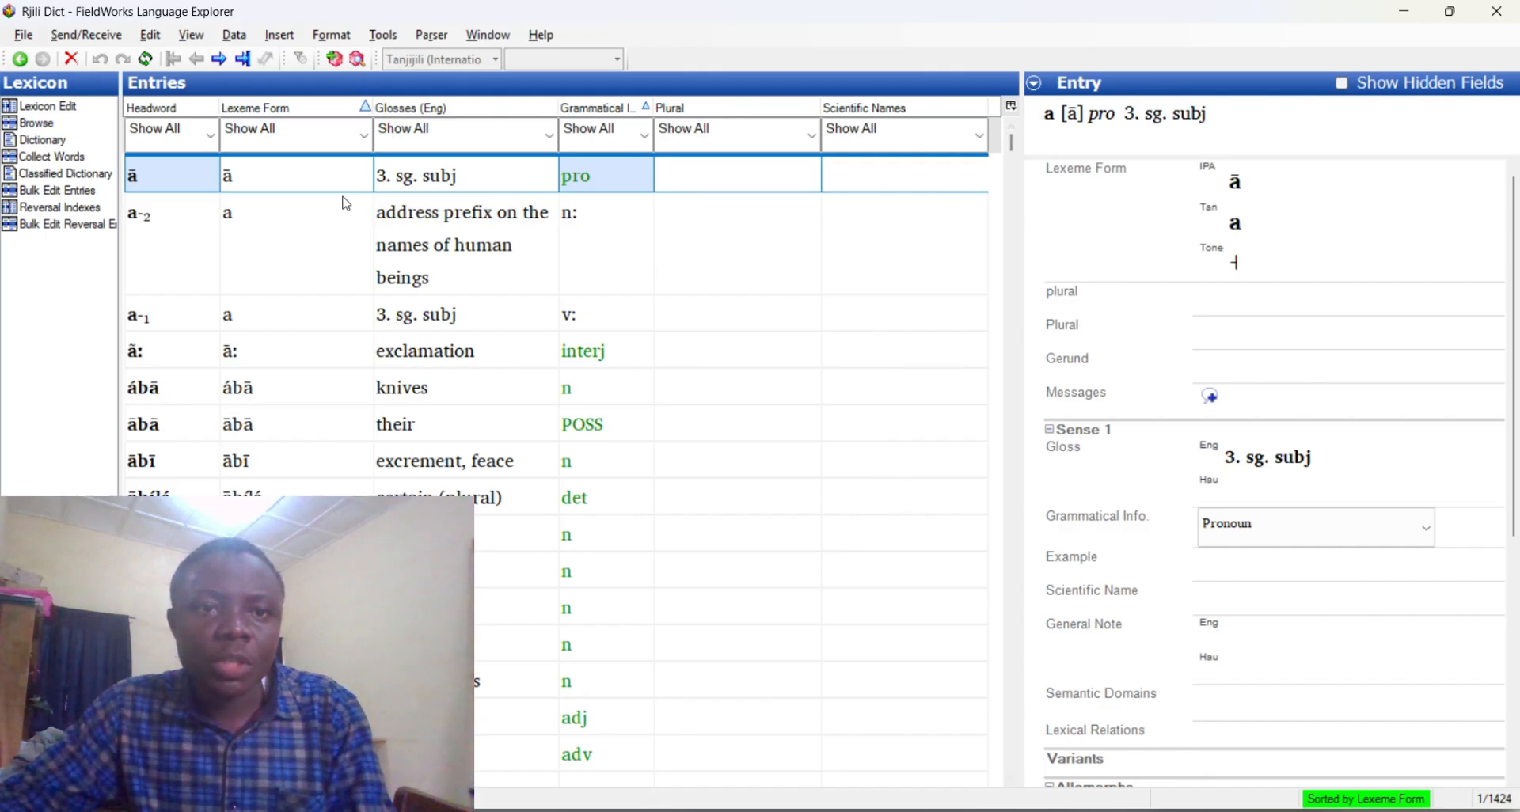
scroll(574, 400, down, 5)
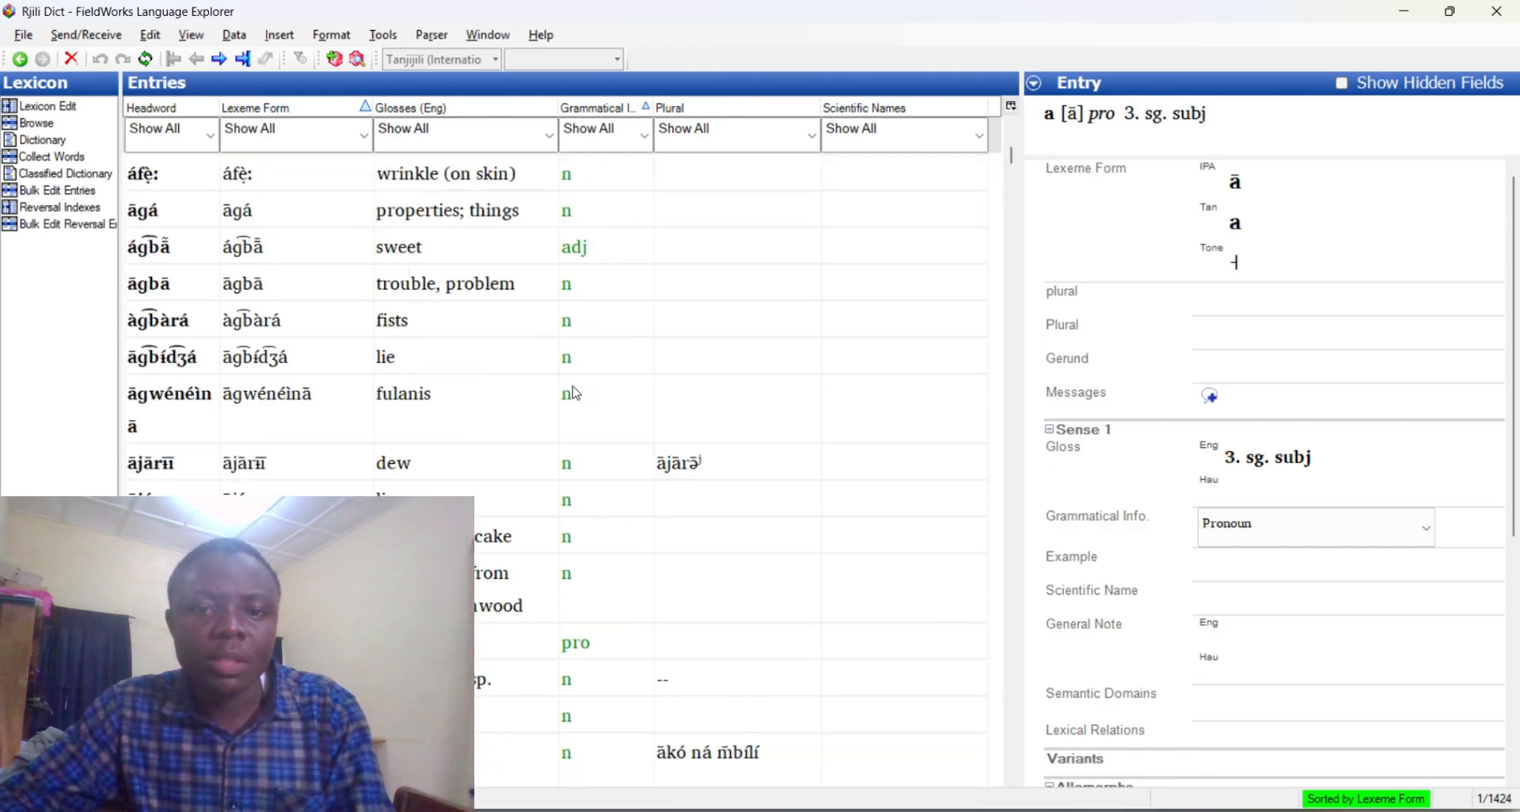
scroll(580, 388, up, 6)
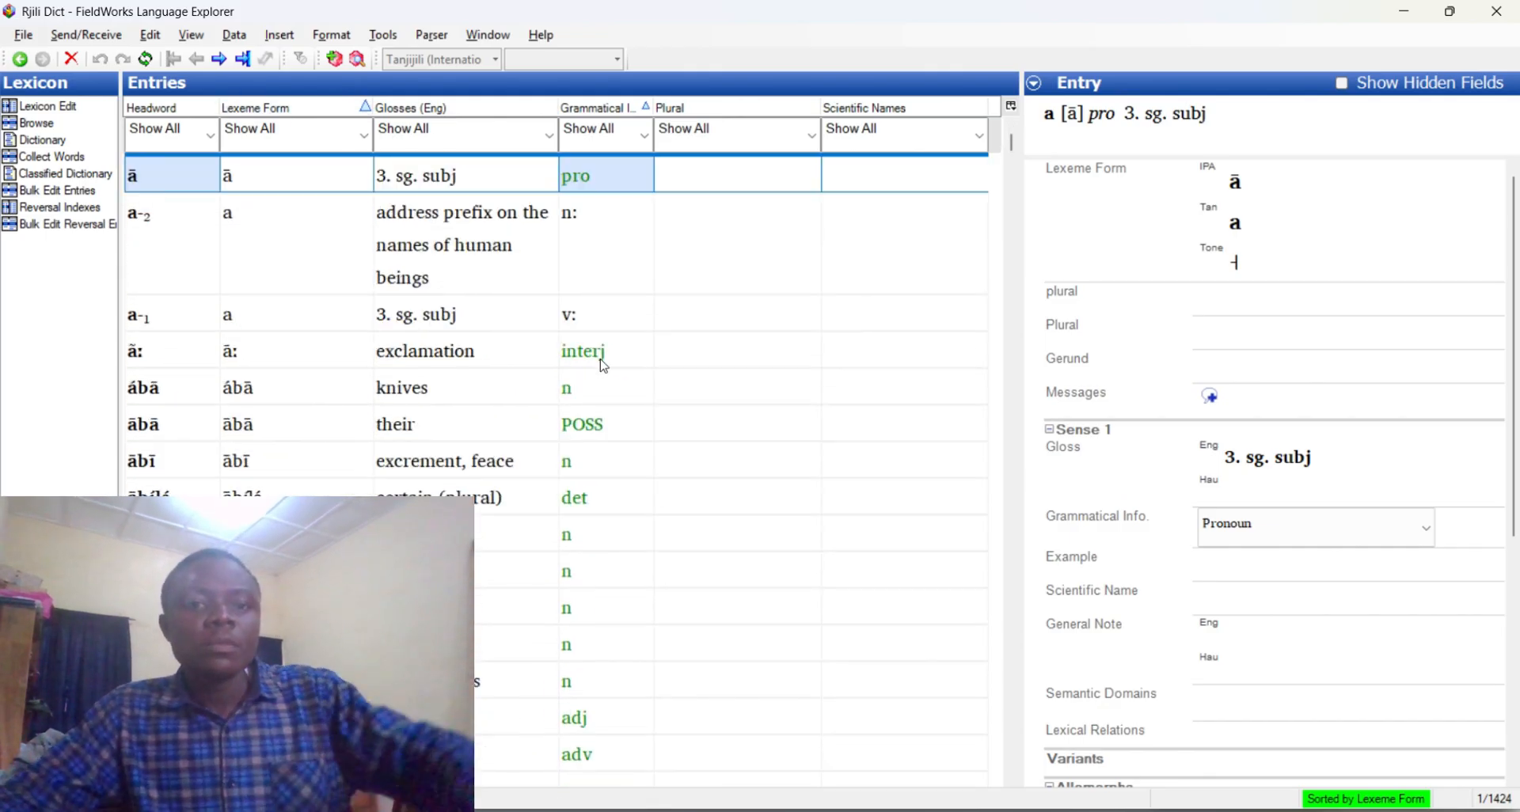
- Sort the entries by Grammatical Info. first, with Lexeme Form as the secondary sort
click(621, 108)
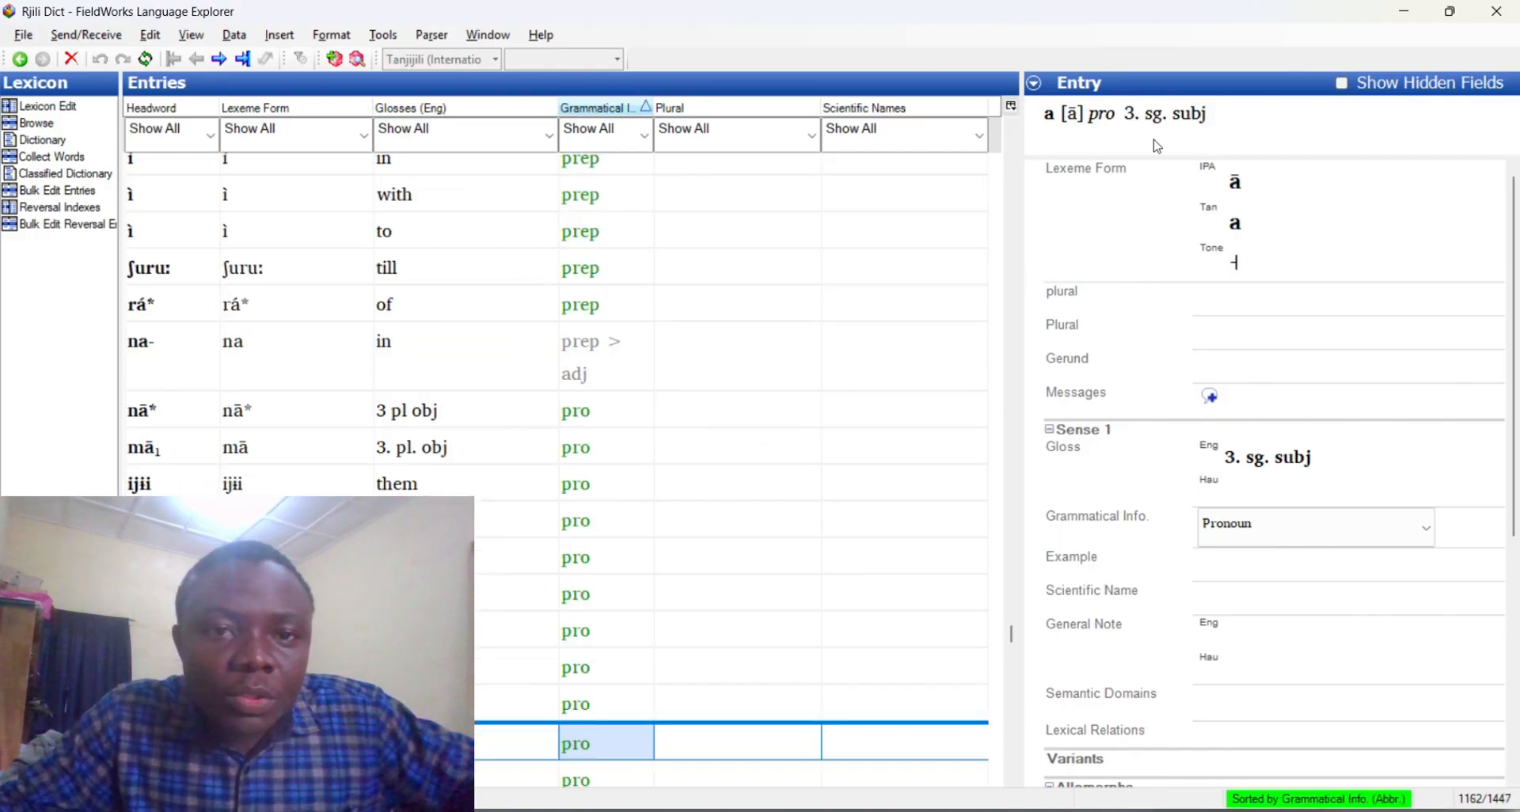
scroll(960, 624, up, 4)
drag(1011, 625, 1012, 127)
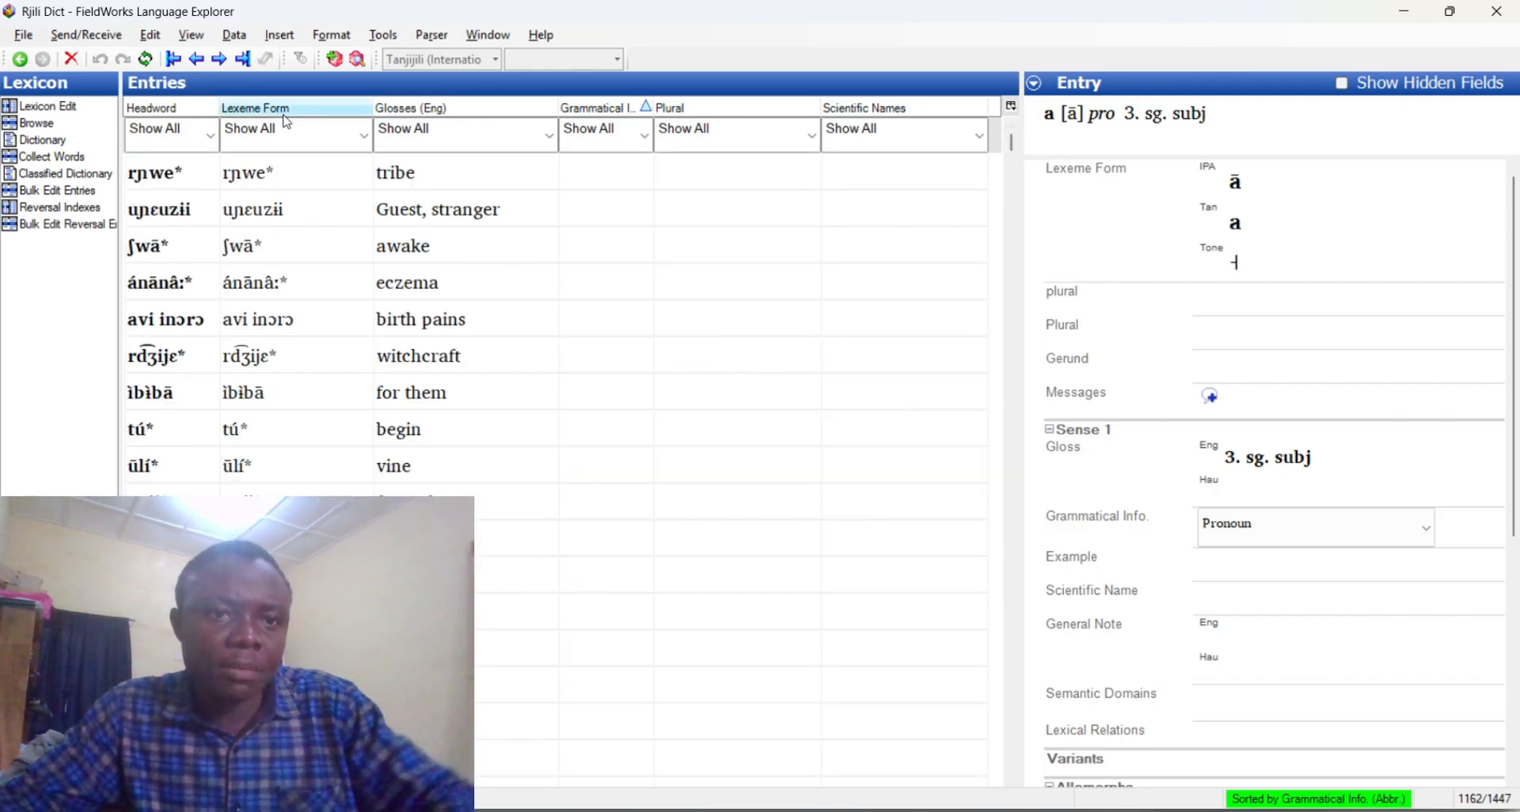
click(308, 112)
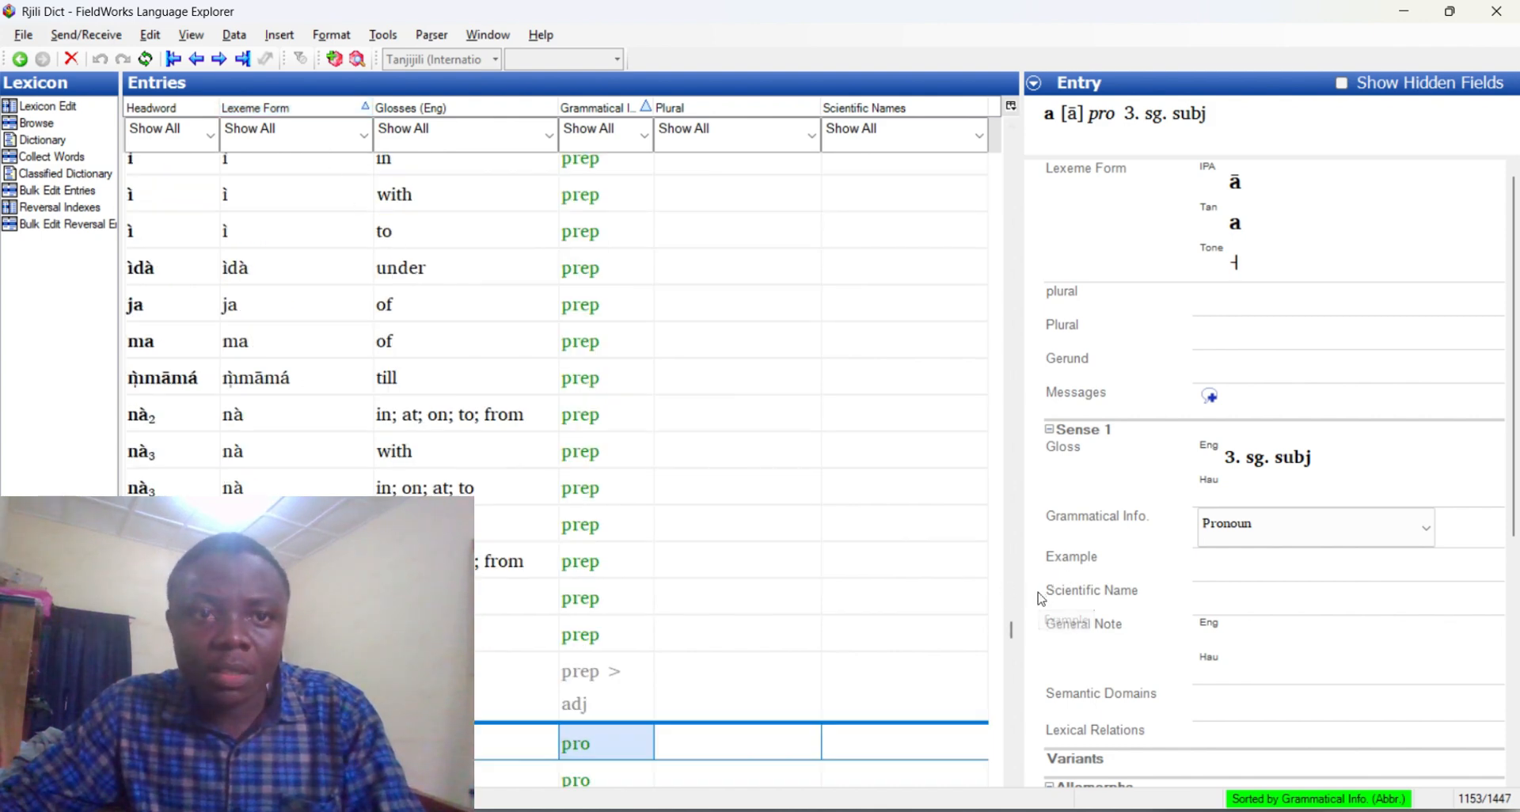
- Examine from the start of the list how lexeme forms are ordered within the adjective, adverb, connective and demonstrative groups
drag(1010, 629, 1004, 158)
scroll(497, 422, down, 2)
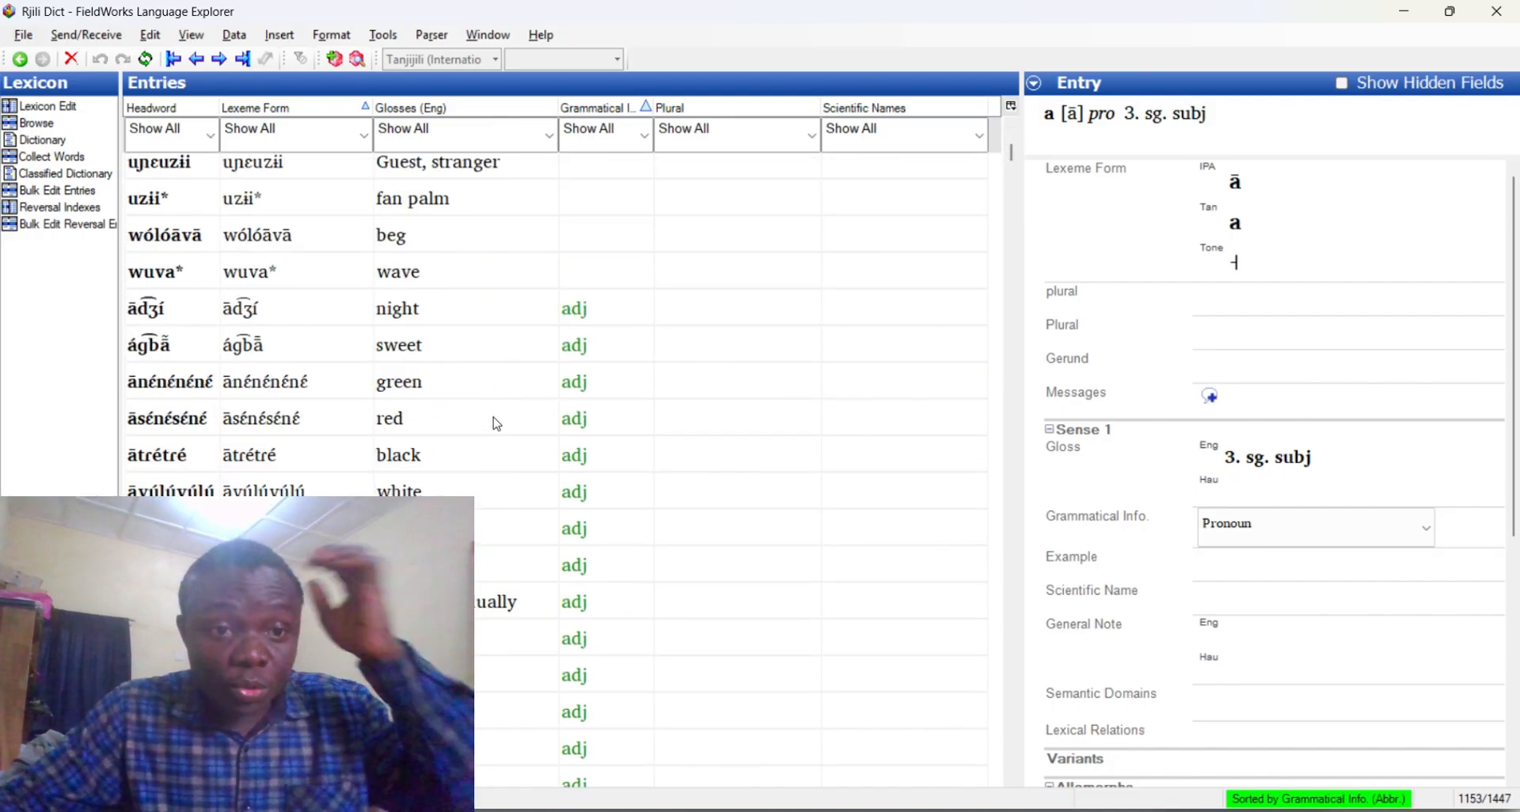
scroll(497, 422, down, 2)
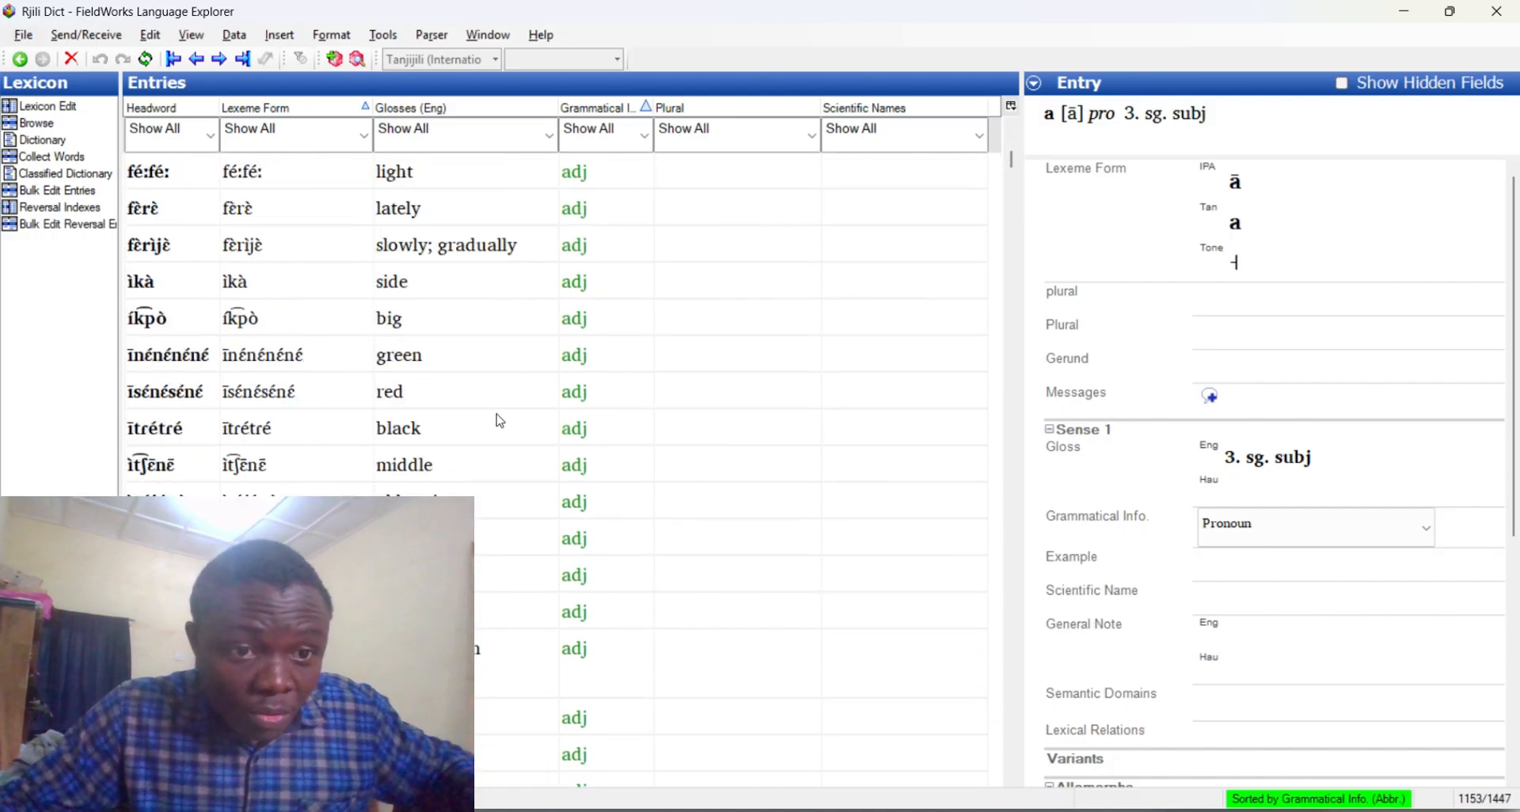
scroll(497, 421, down, 3)
scroll(497, 422, down, 15)
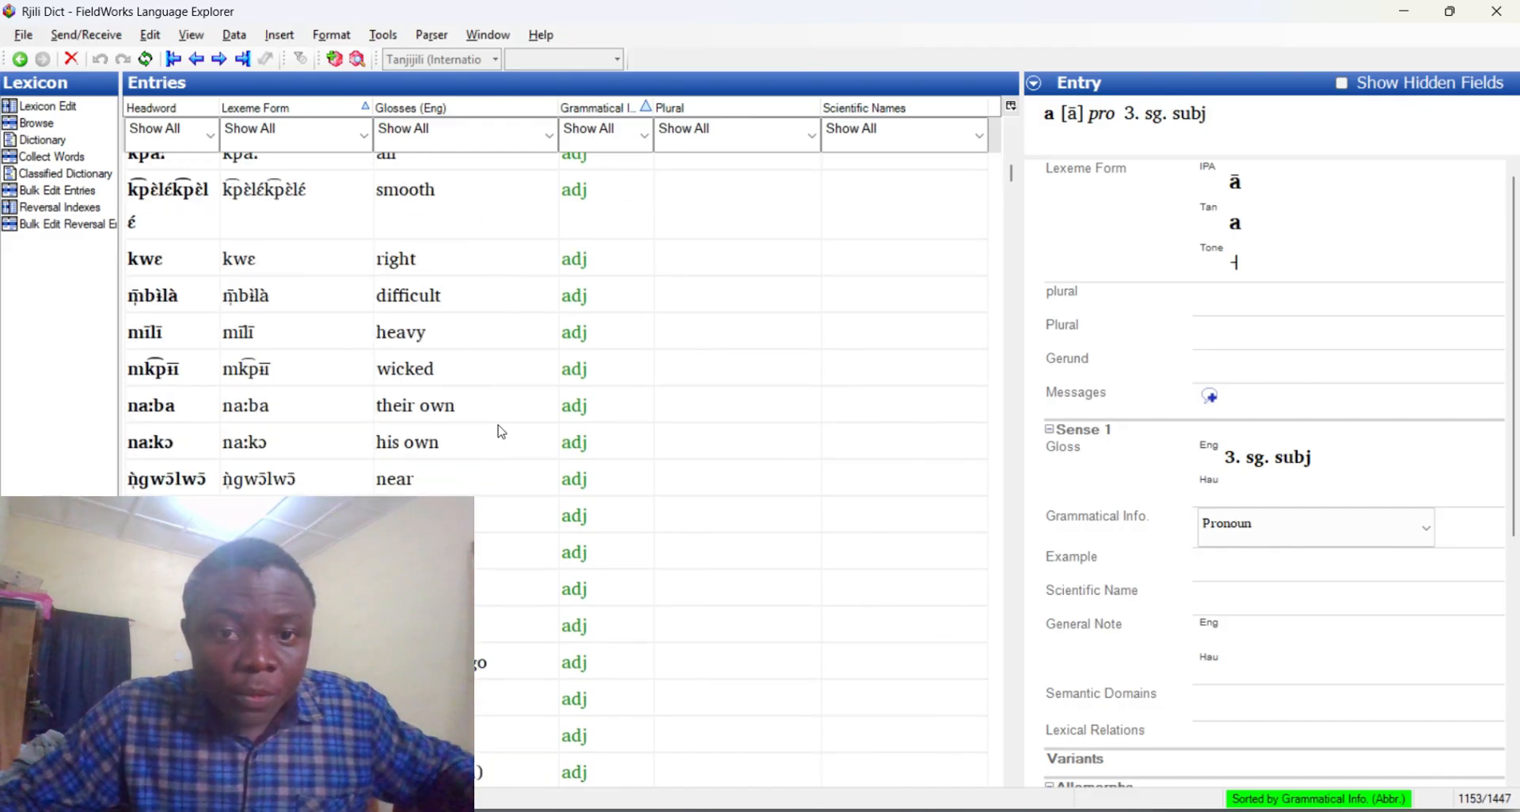
scroll(497, 430, down, 5)
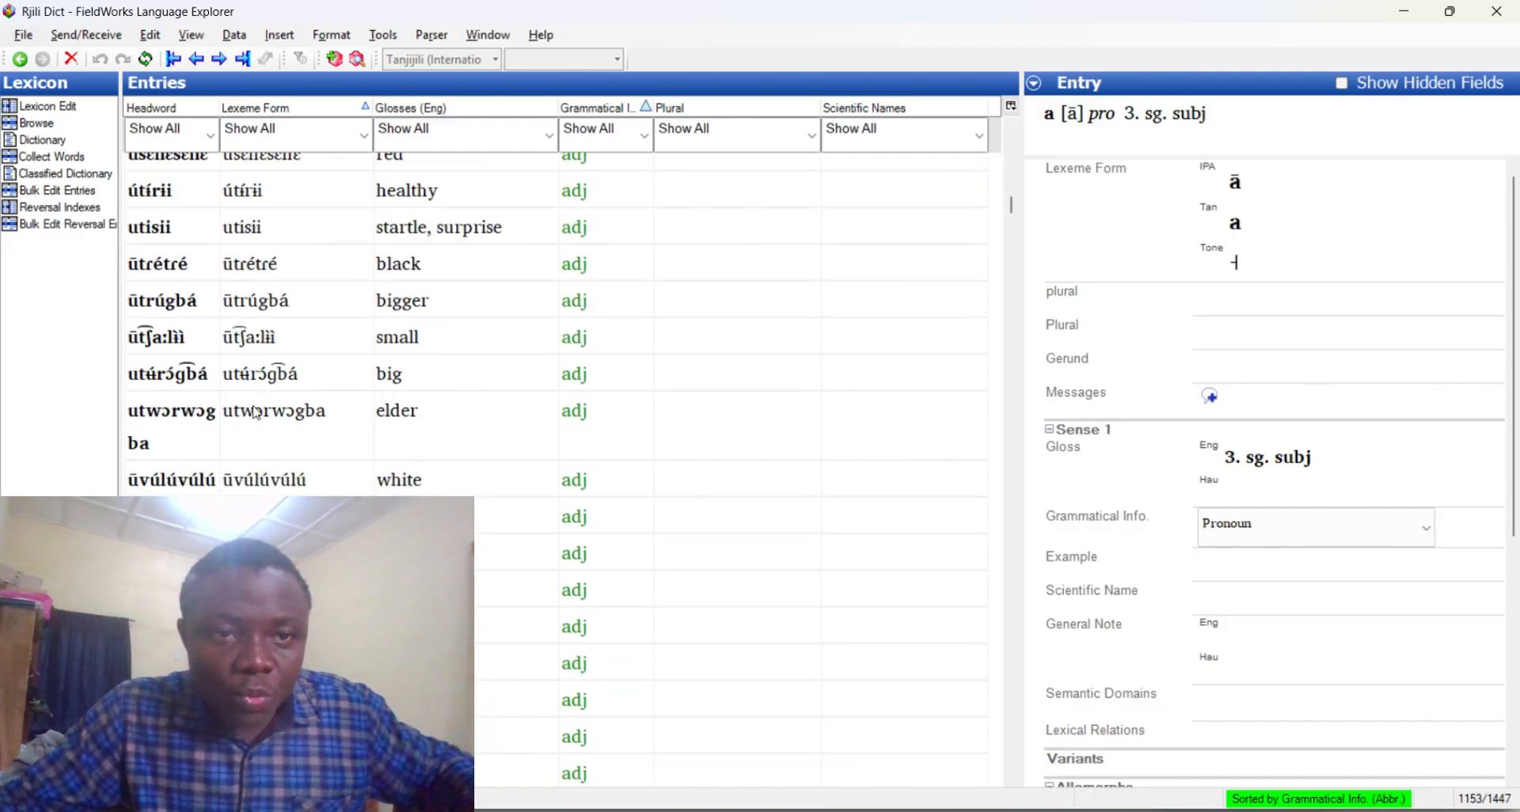
scroll(250, 493, down, 15)
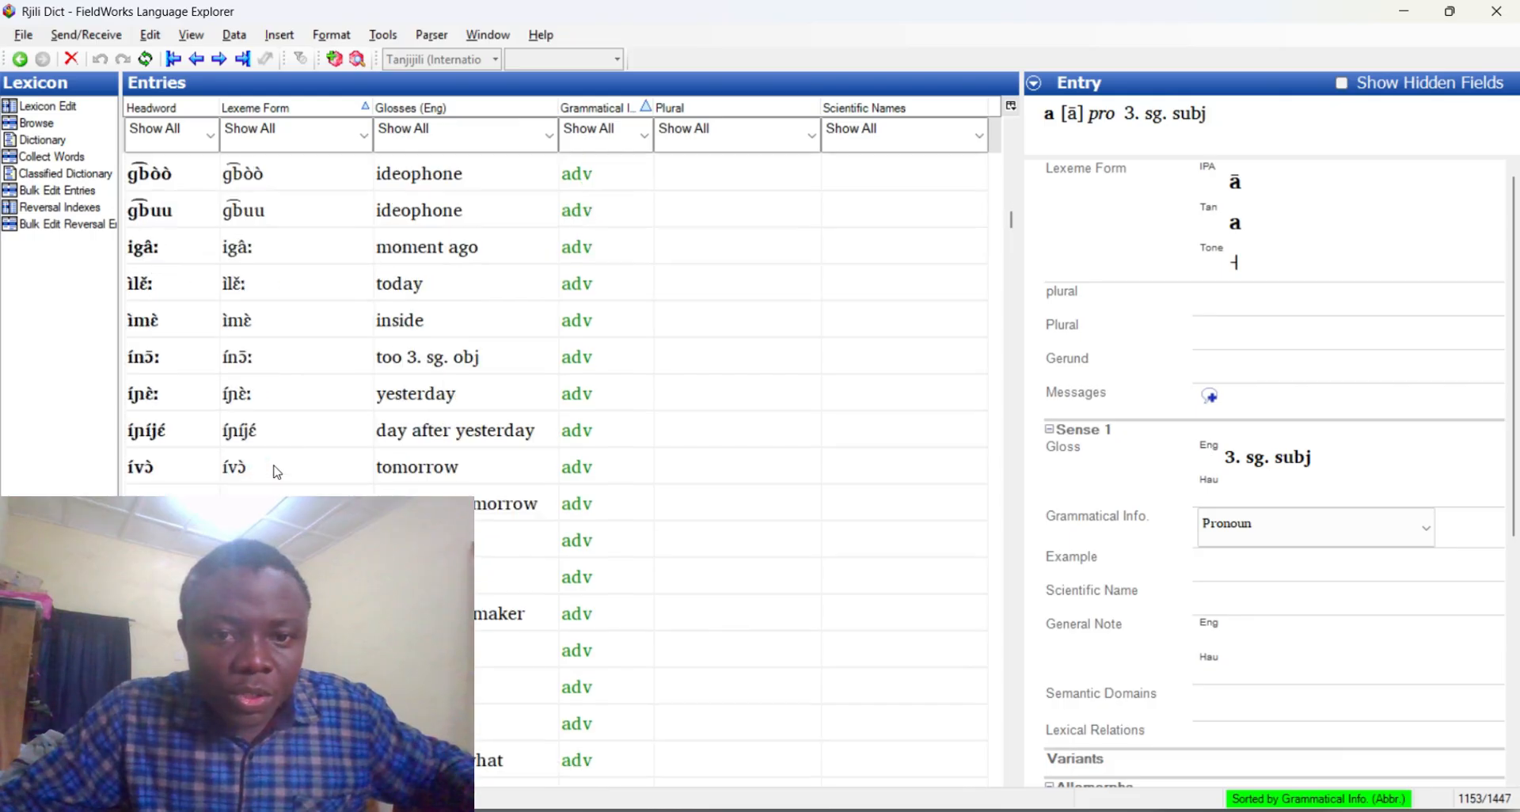
scroll(279, 471, down, 10)
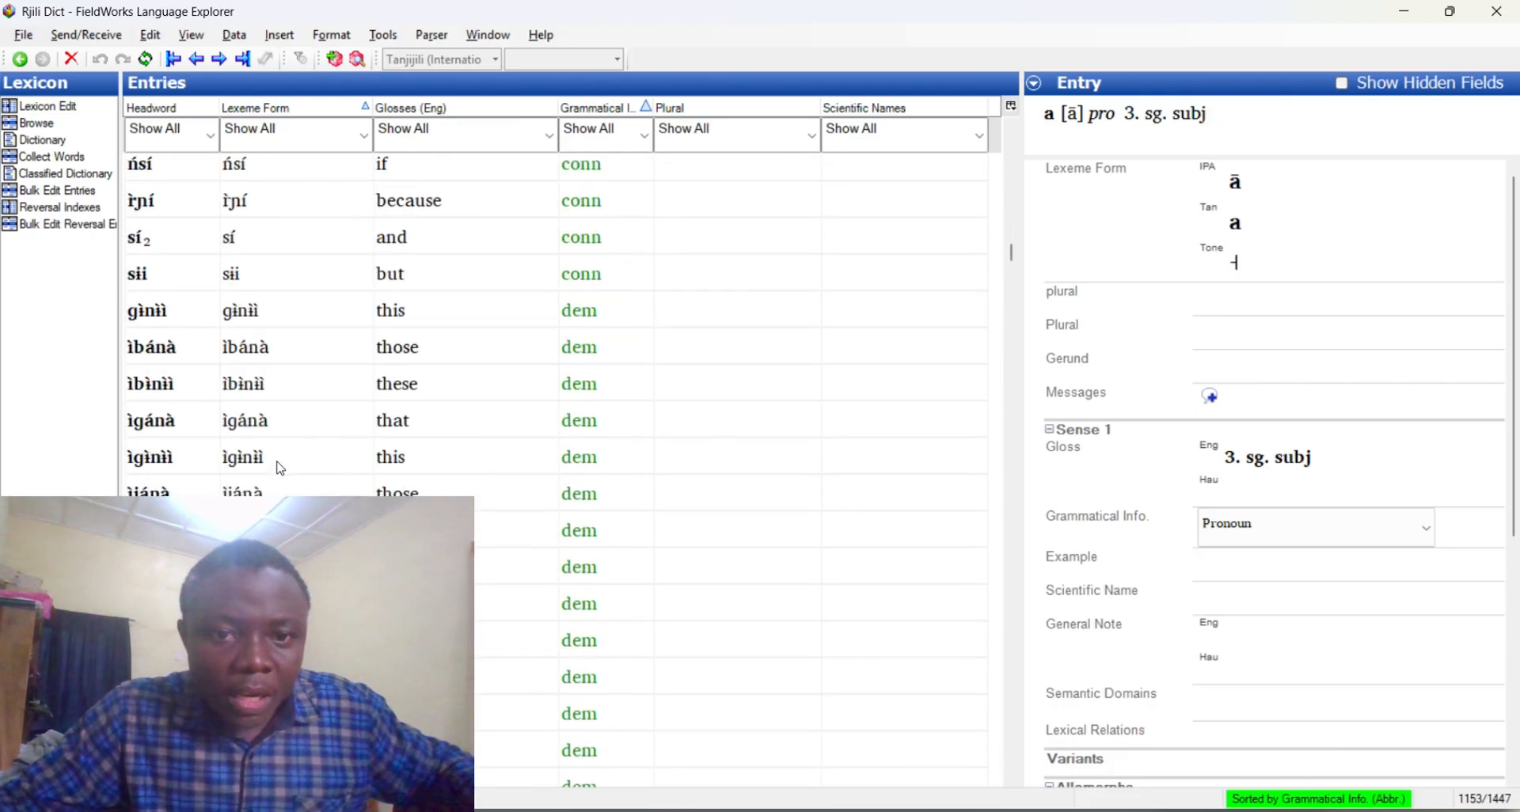
scroll(283, 465, up, 3)
scroll(279, 466, up, 2)
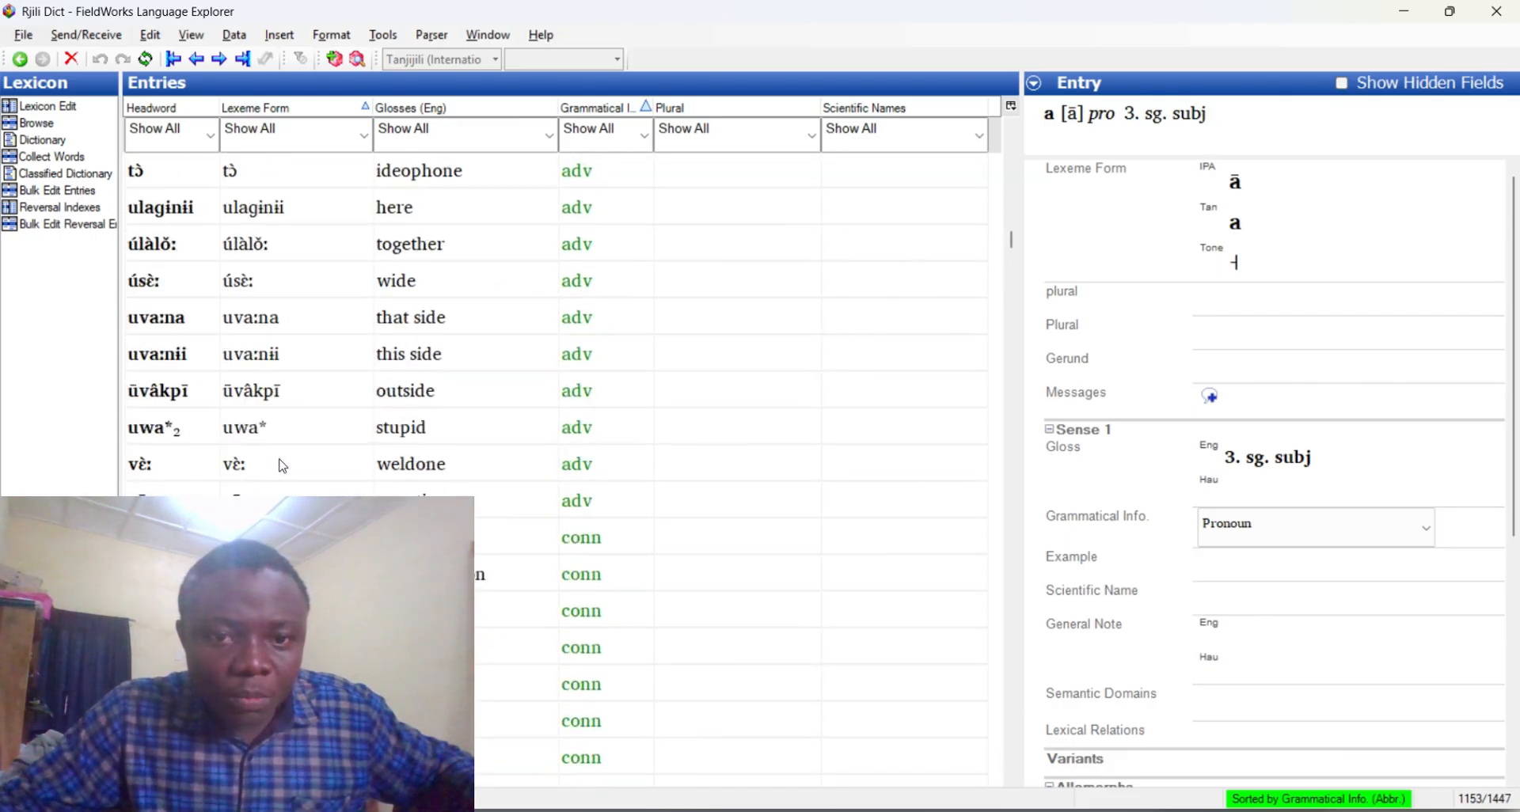
scroll(283, 465, down, 1)
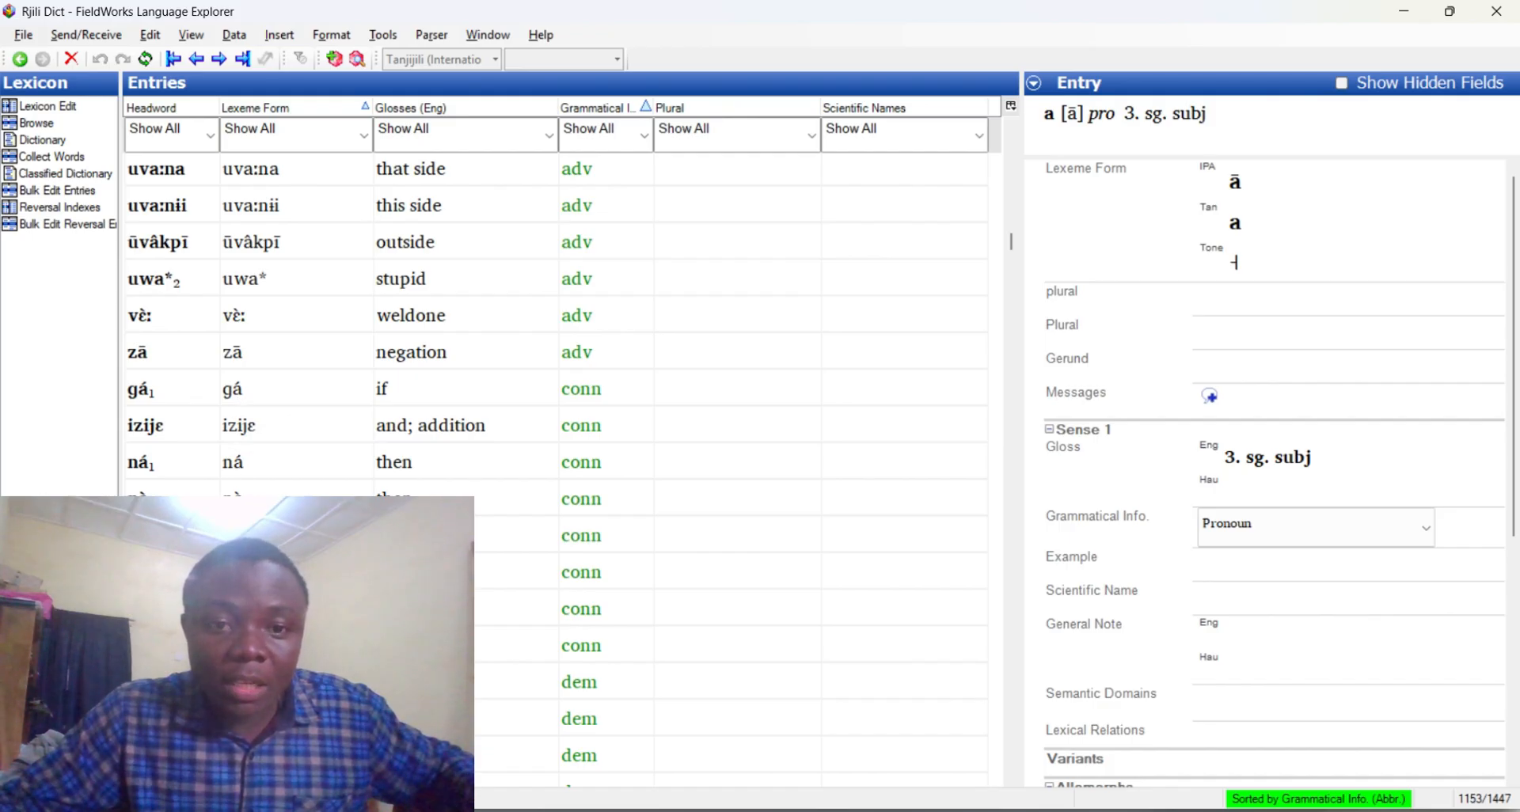
- Look further through the connective and demonstrative entries, and sort the list by Lexeme Form alone
scroll(554, 443, down, 3)
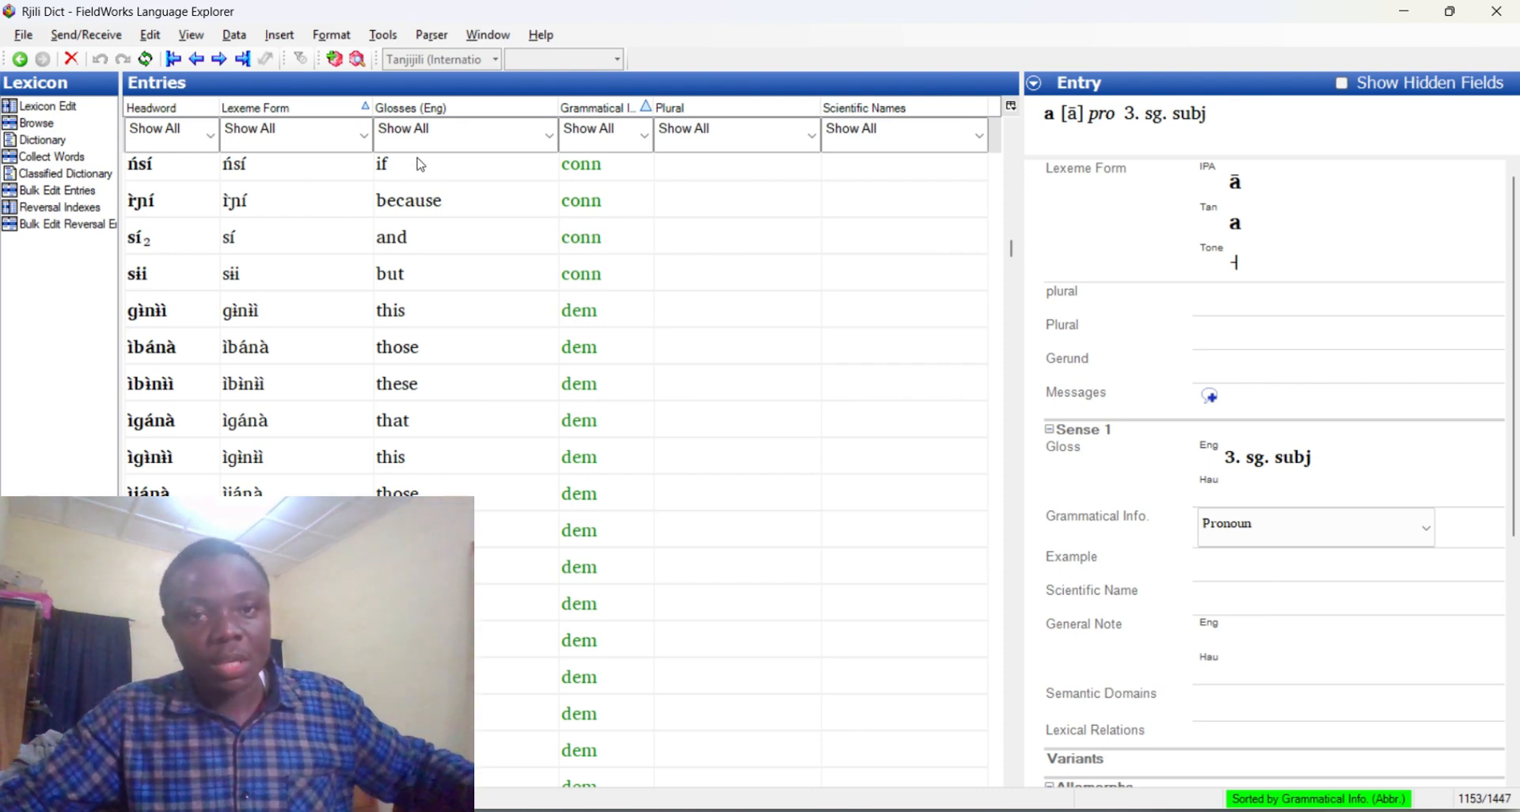
click(279, 108)
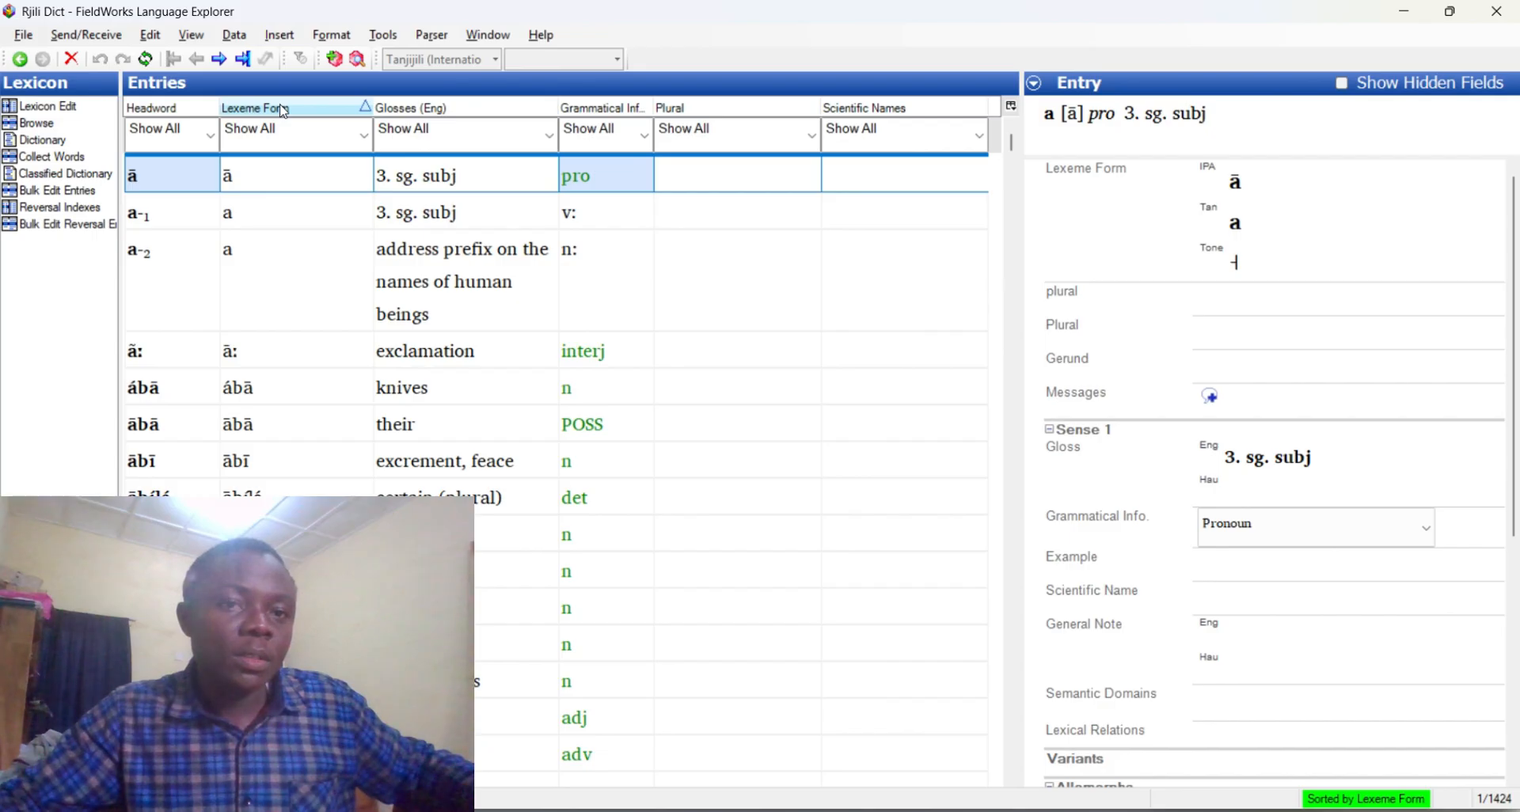
- Move the Lexeme Form column between Glosses (Eng) and Grammatical Info. and make it slightly wider
drag(281, 106, 445, 113)
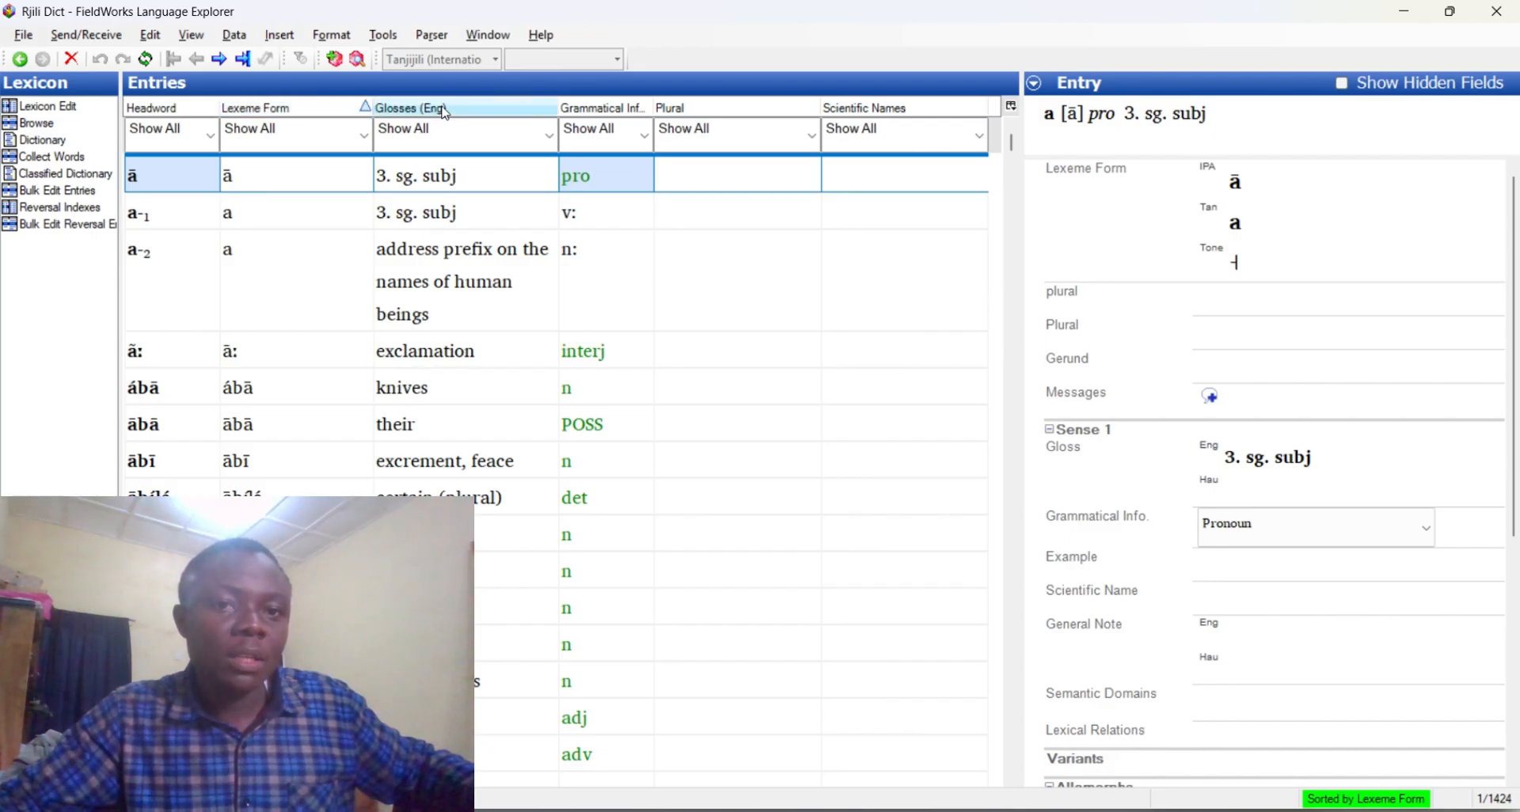
drag(285, 107, 563, 106)
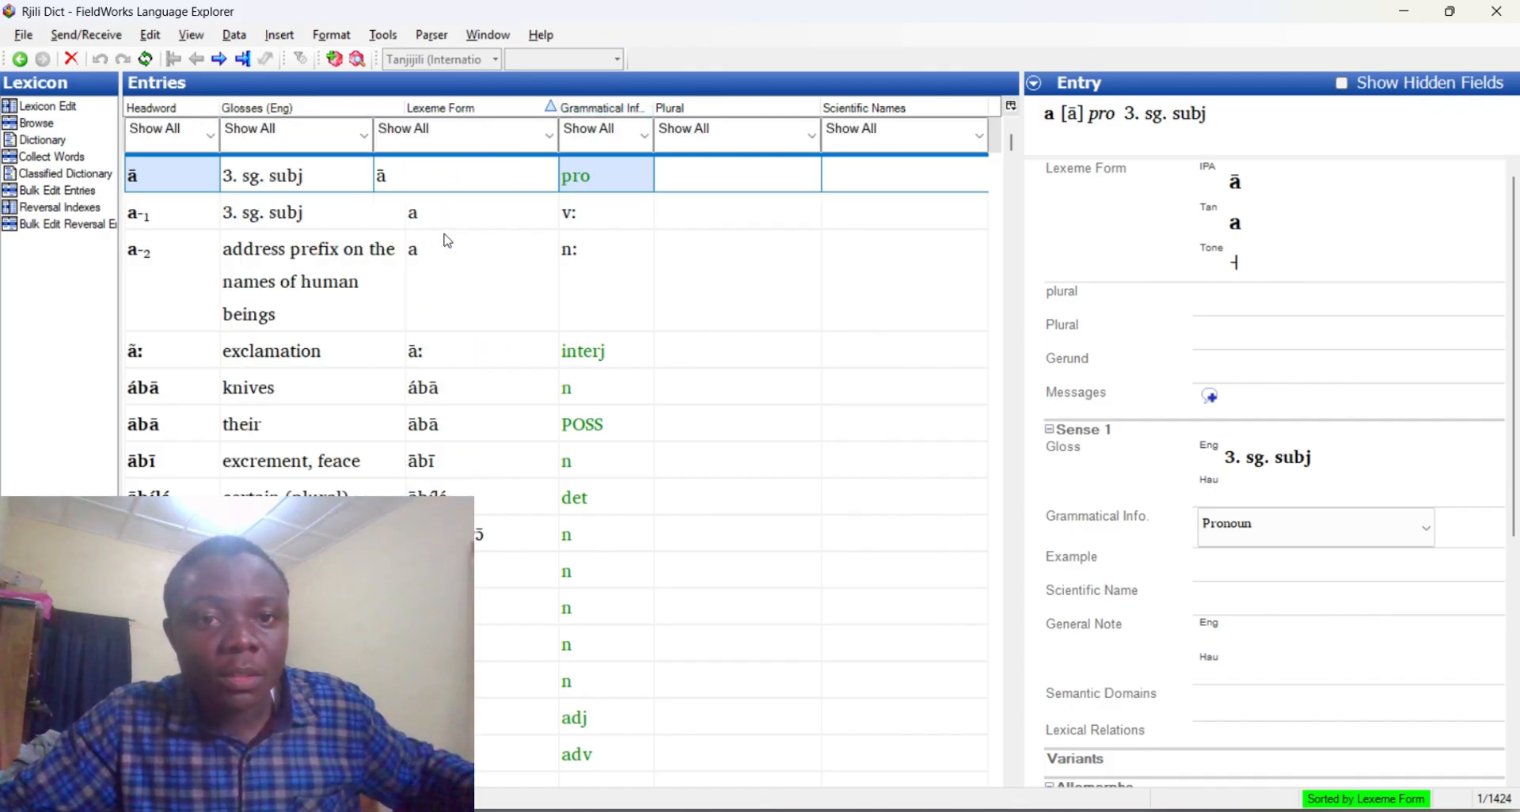
click(447, 240)
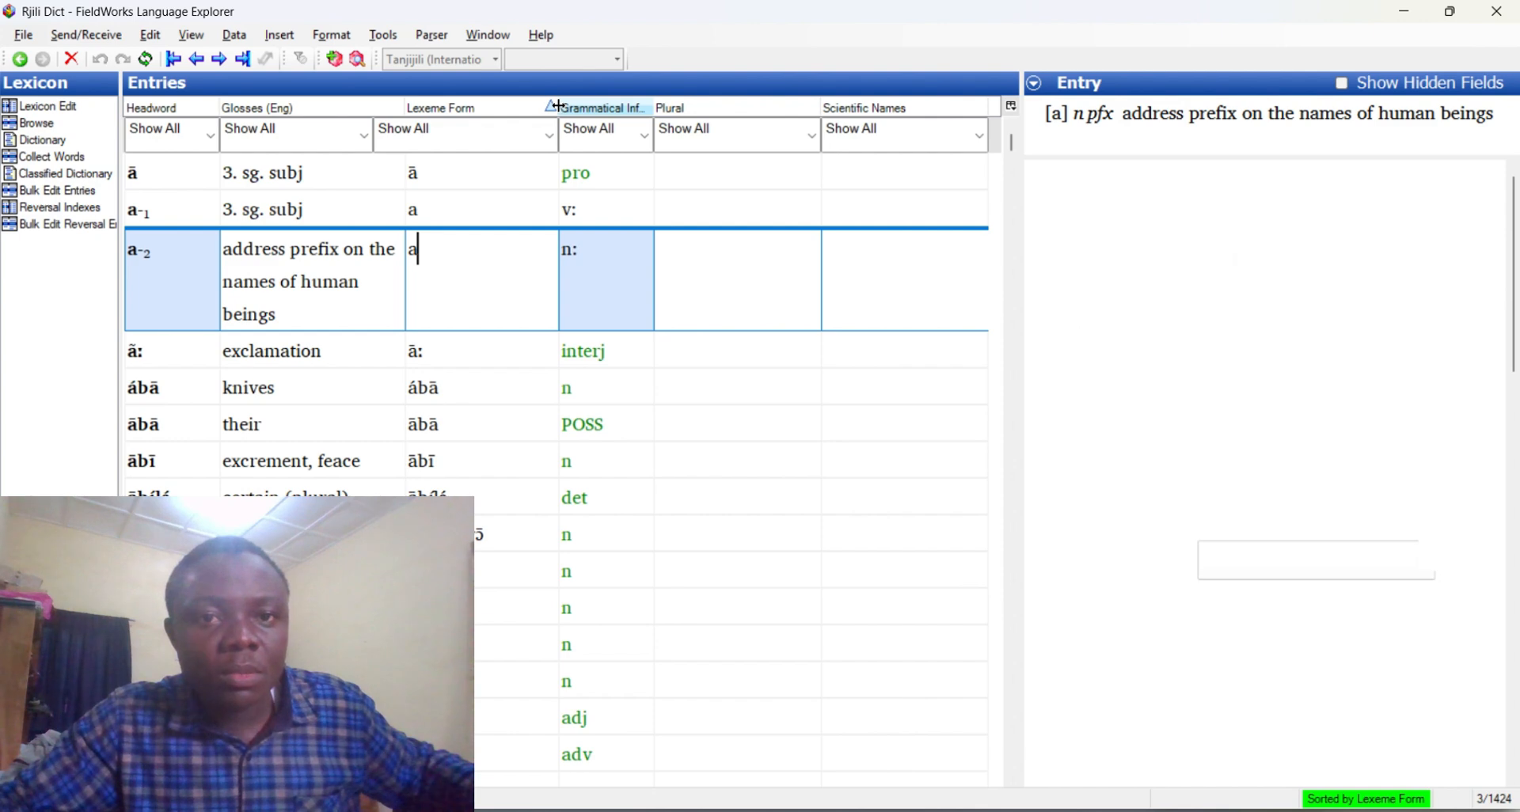
drag(564, 108, 593, 100)
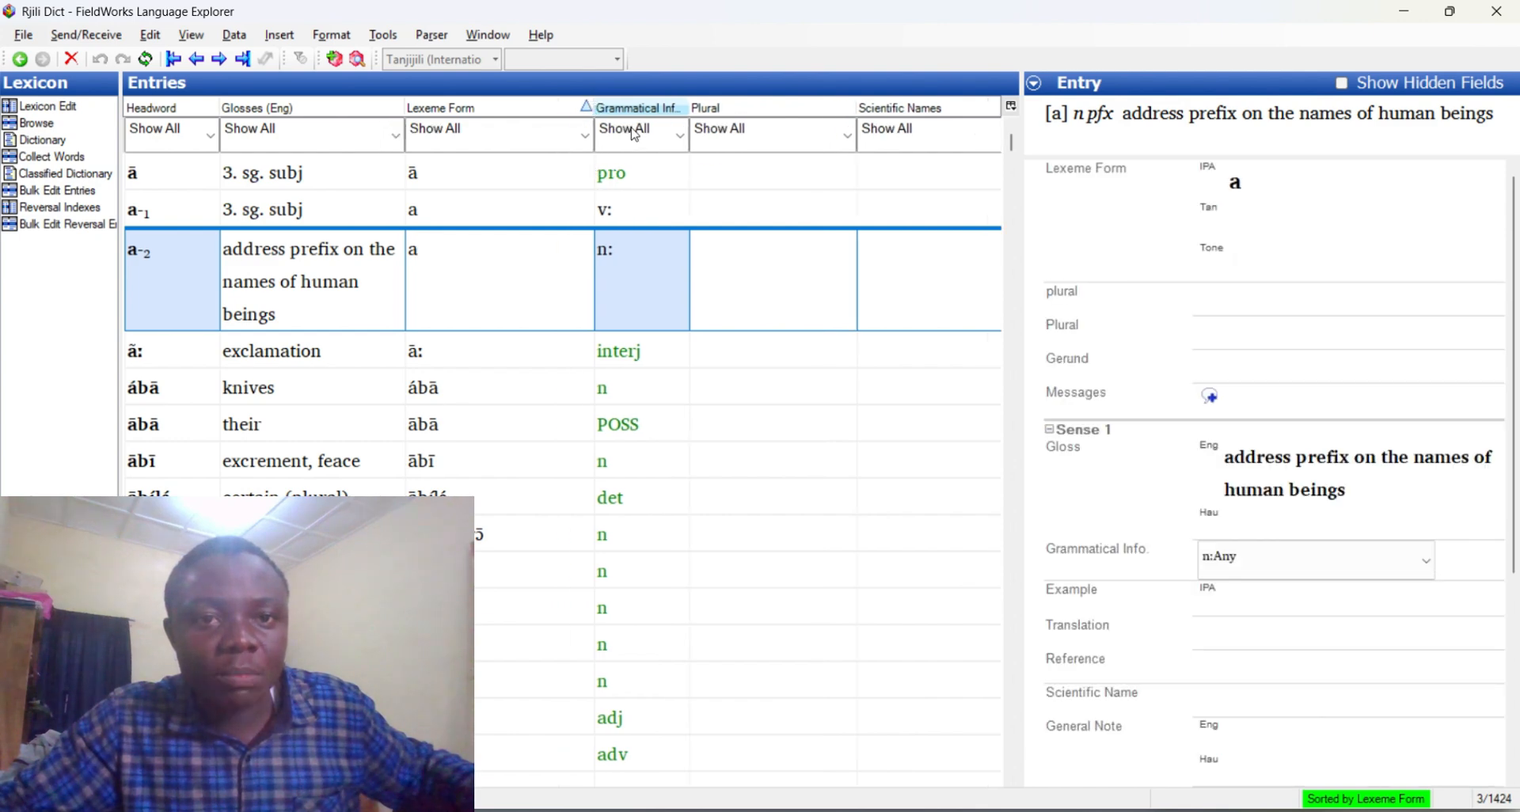
scroll(485, 401, down, 5)
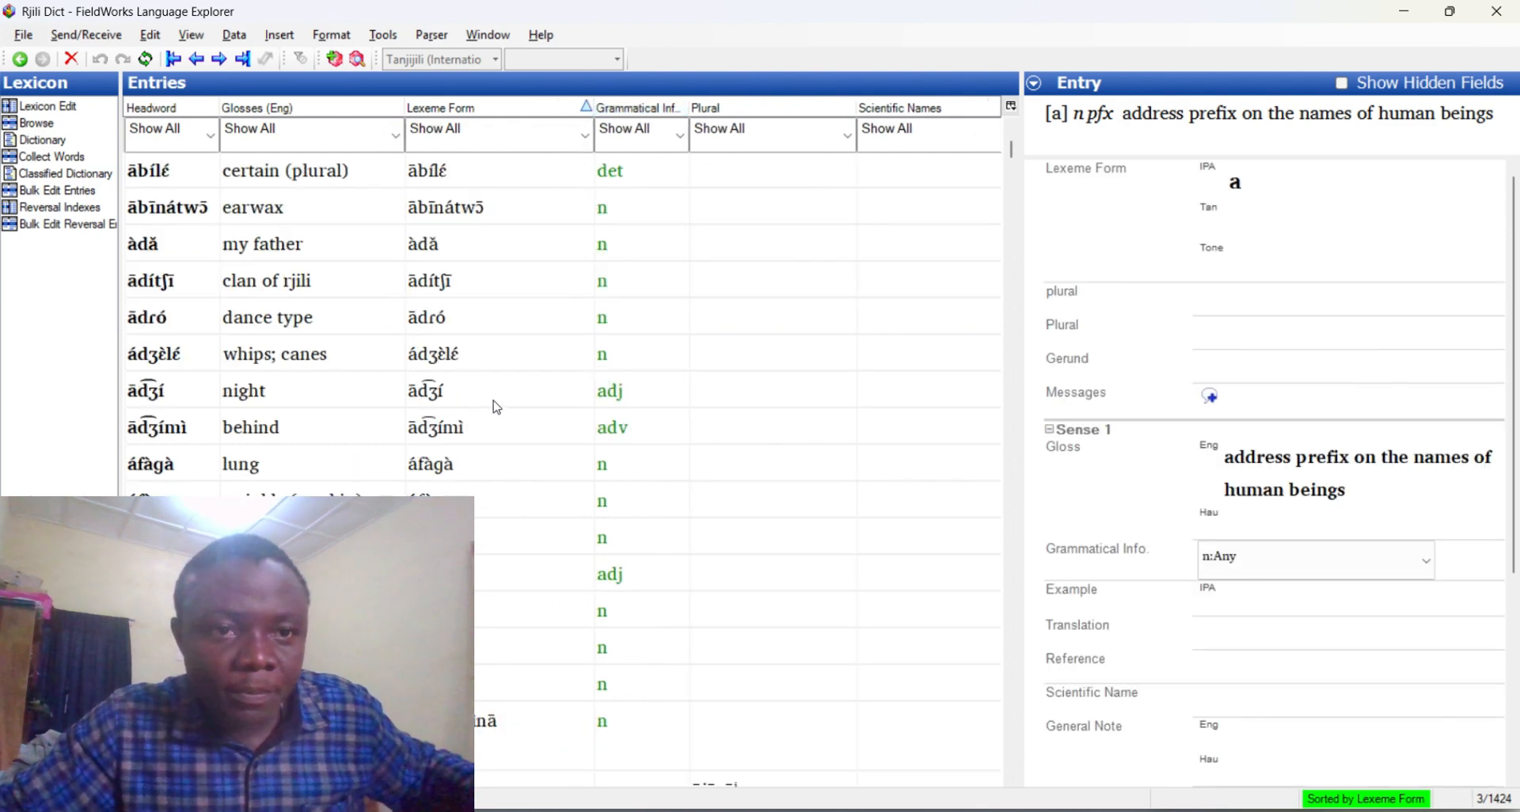
scroll(500, 404, down, 1)
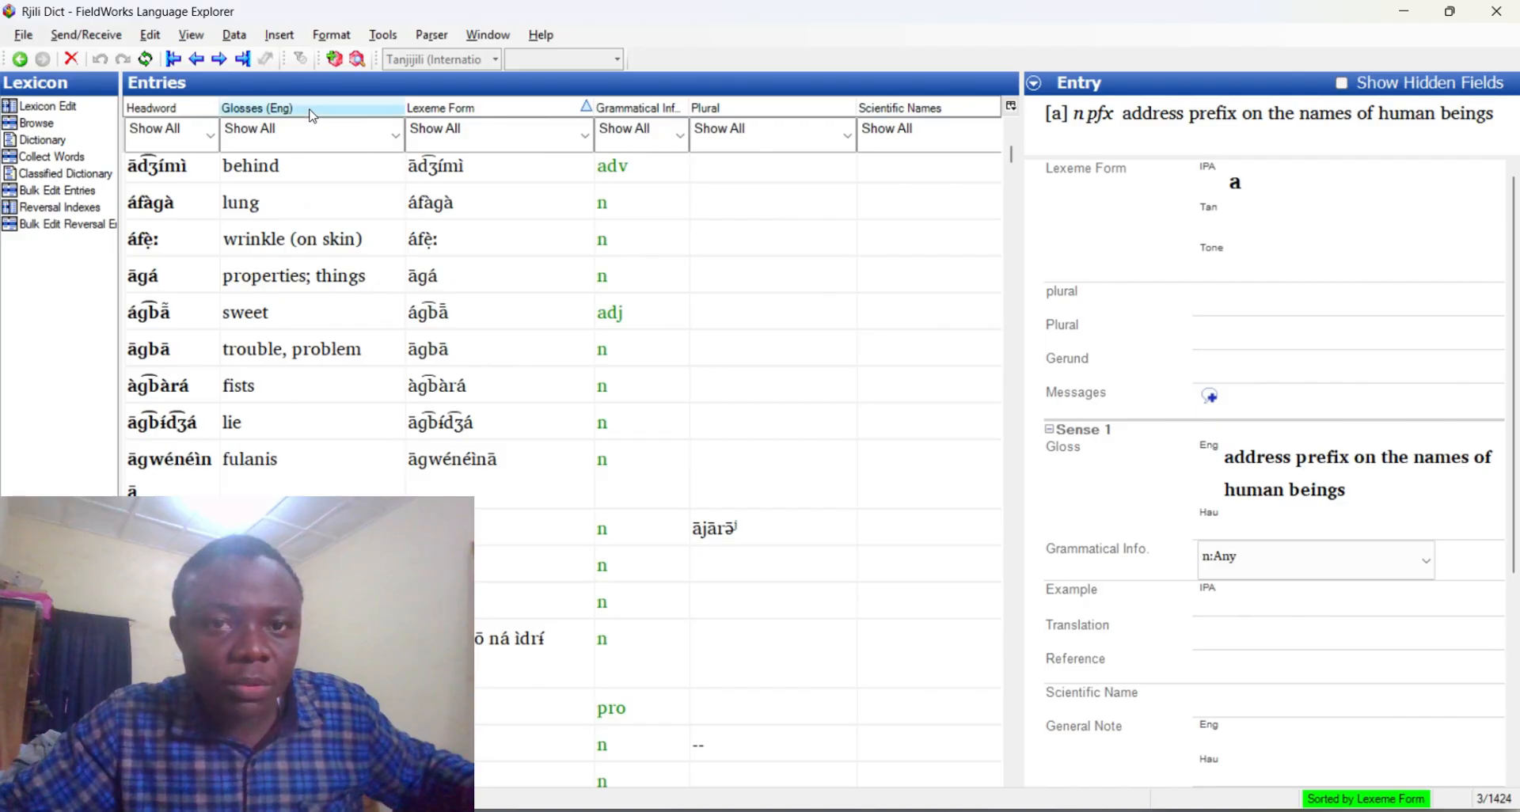
- Move the Glosses (Eng) column between Grammatical Info. and Plural, and make it narrower
drag(309, 109, 746, 118)
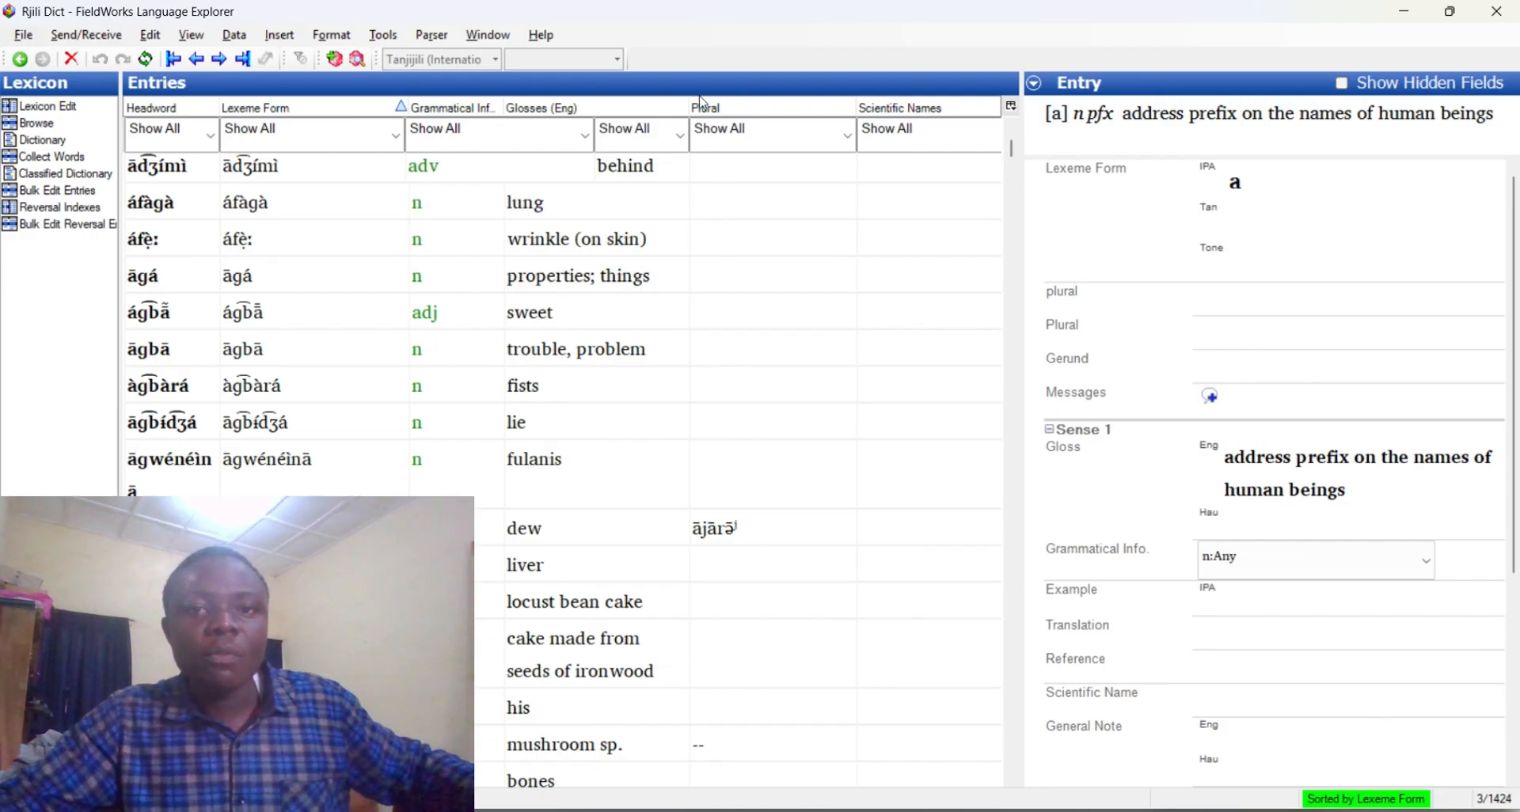
drag(690, 118, 629, 119)
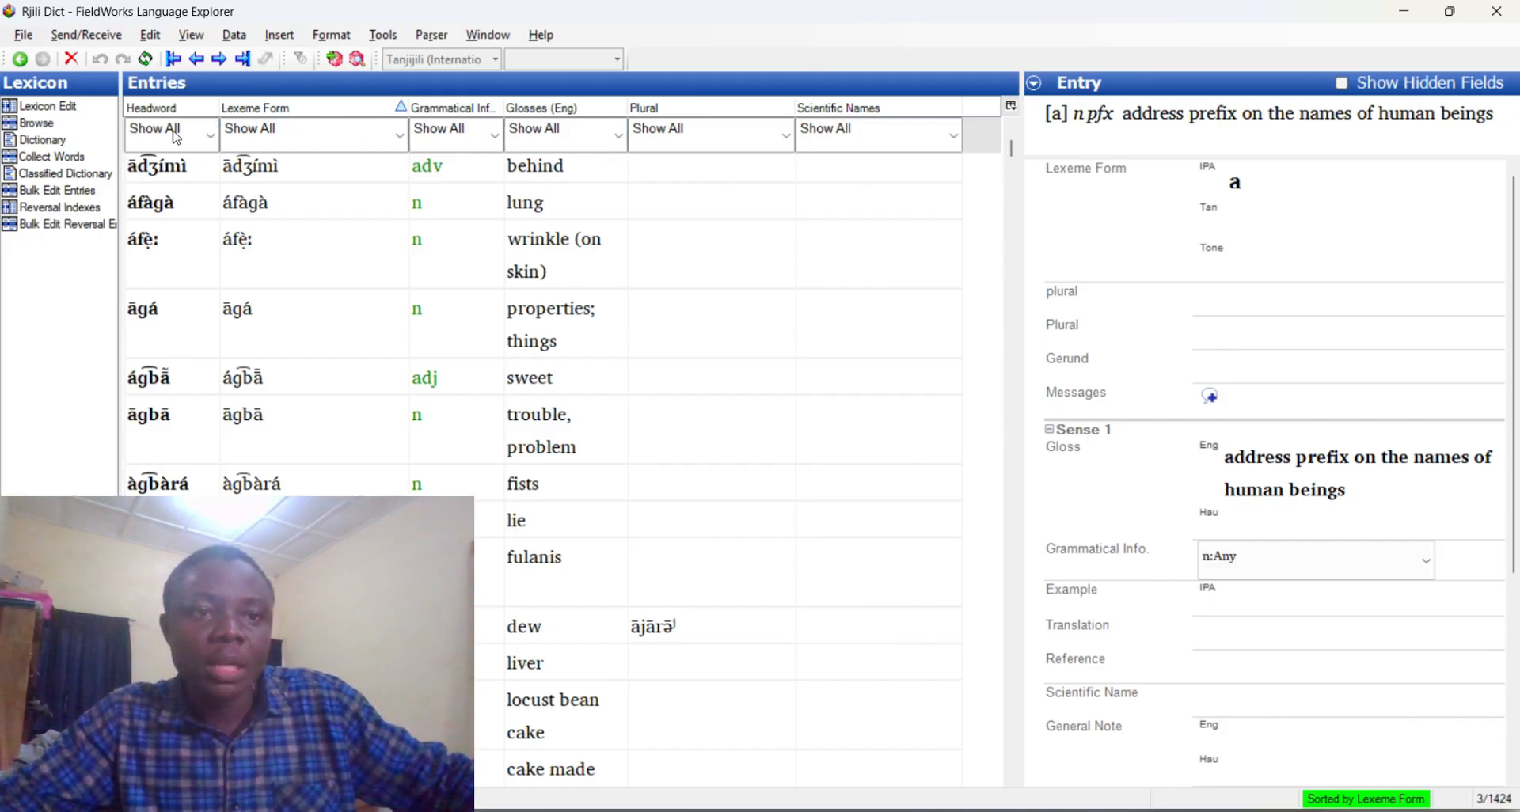
- Examine the filter options offered for the Headword, Lexeme Form and Grammatical Info. columns
click(212, 137)
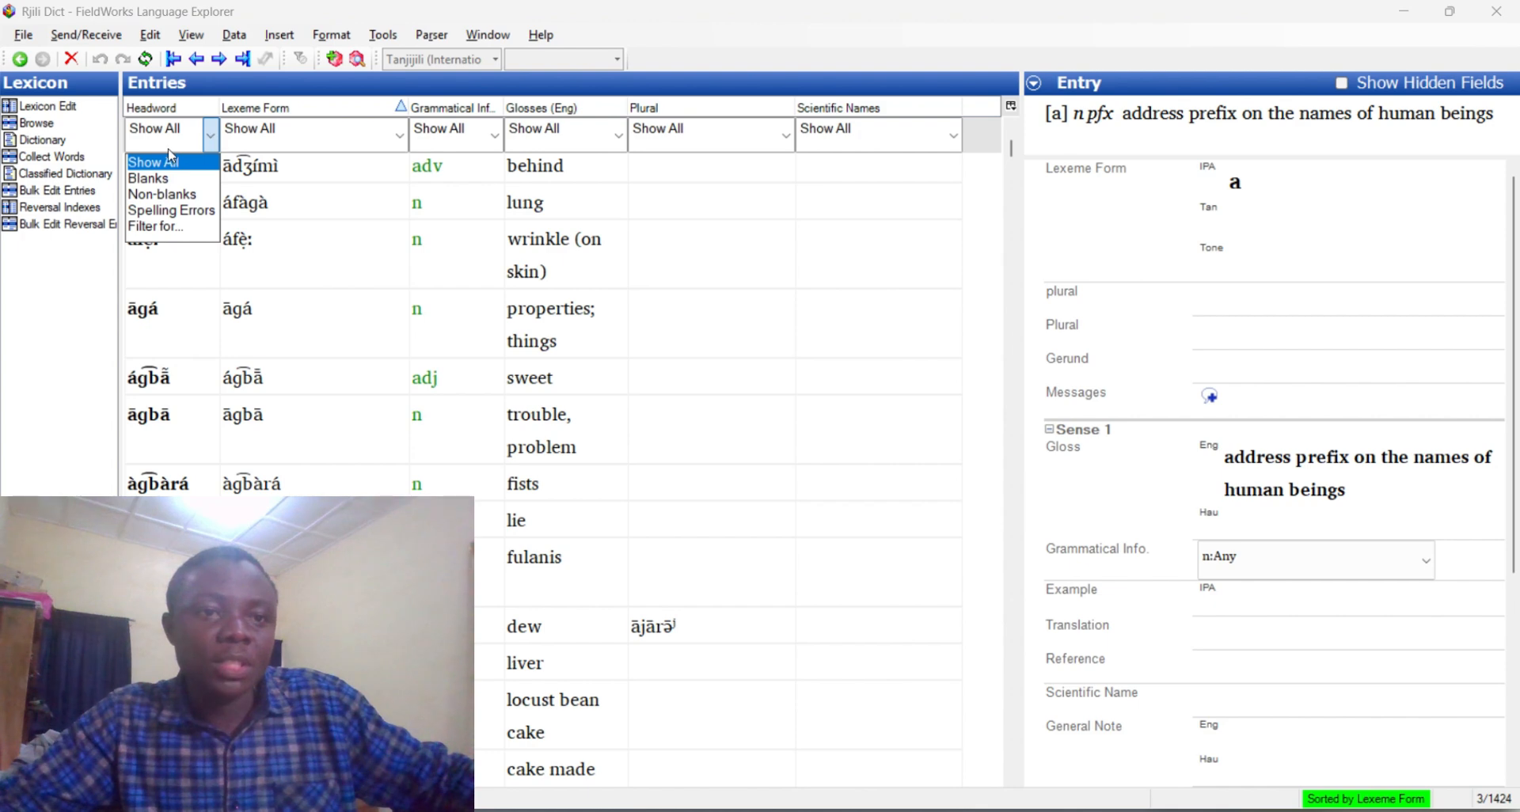
click(398, 139)
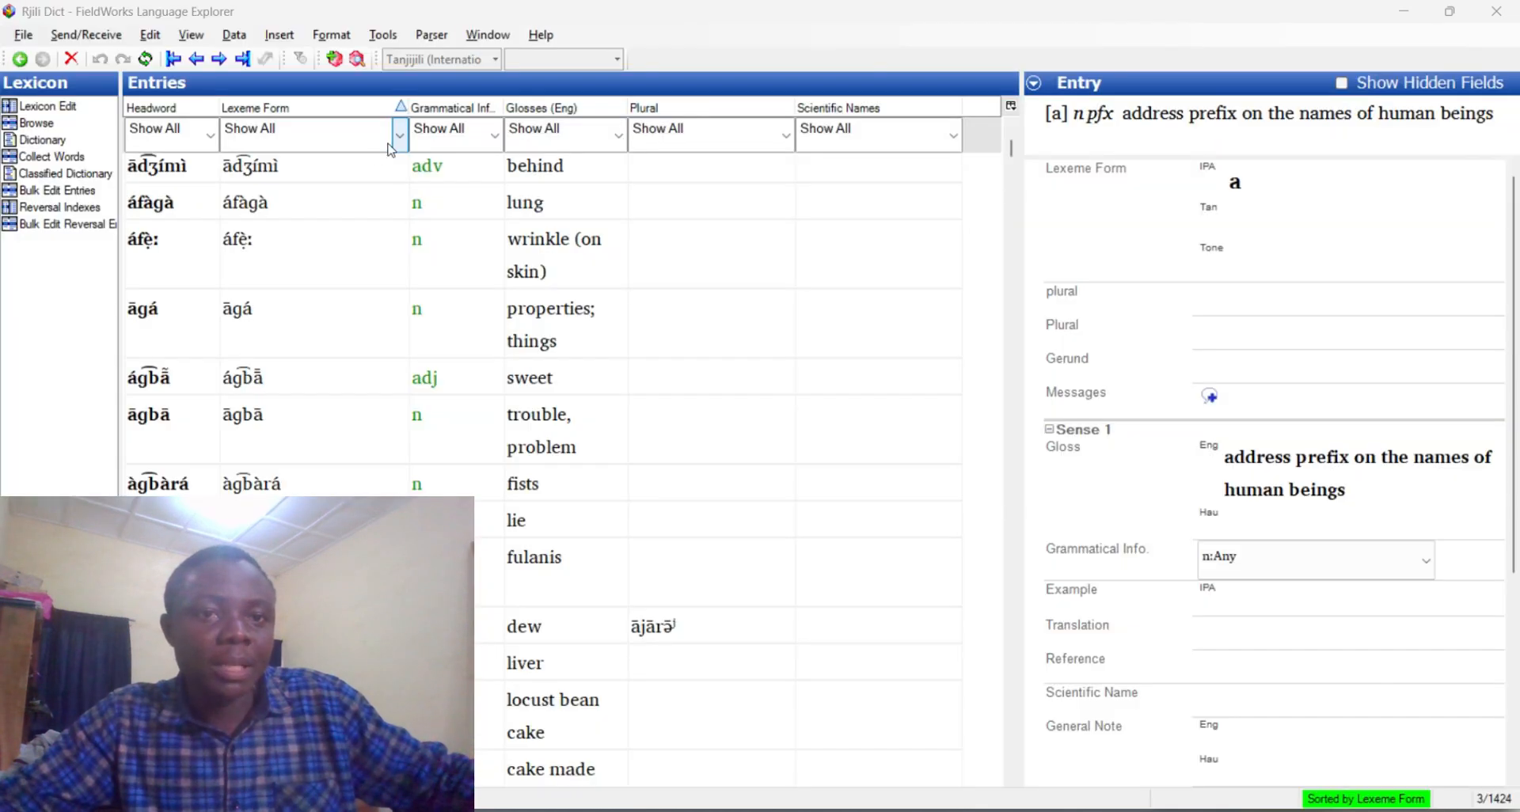
click(399, 141)
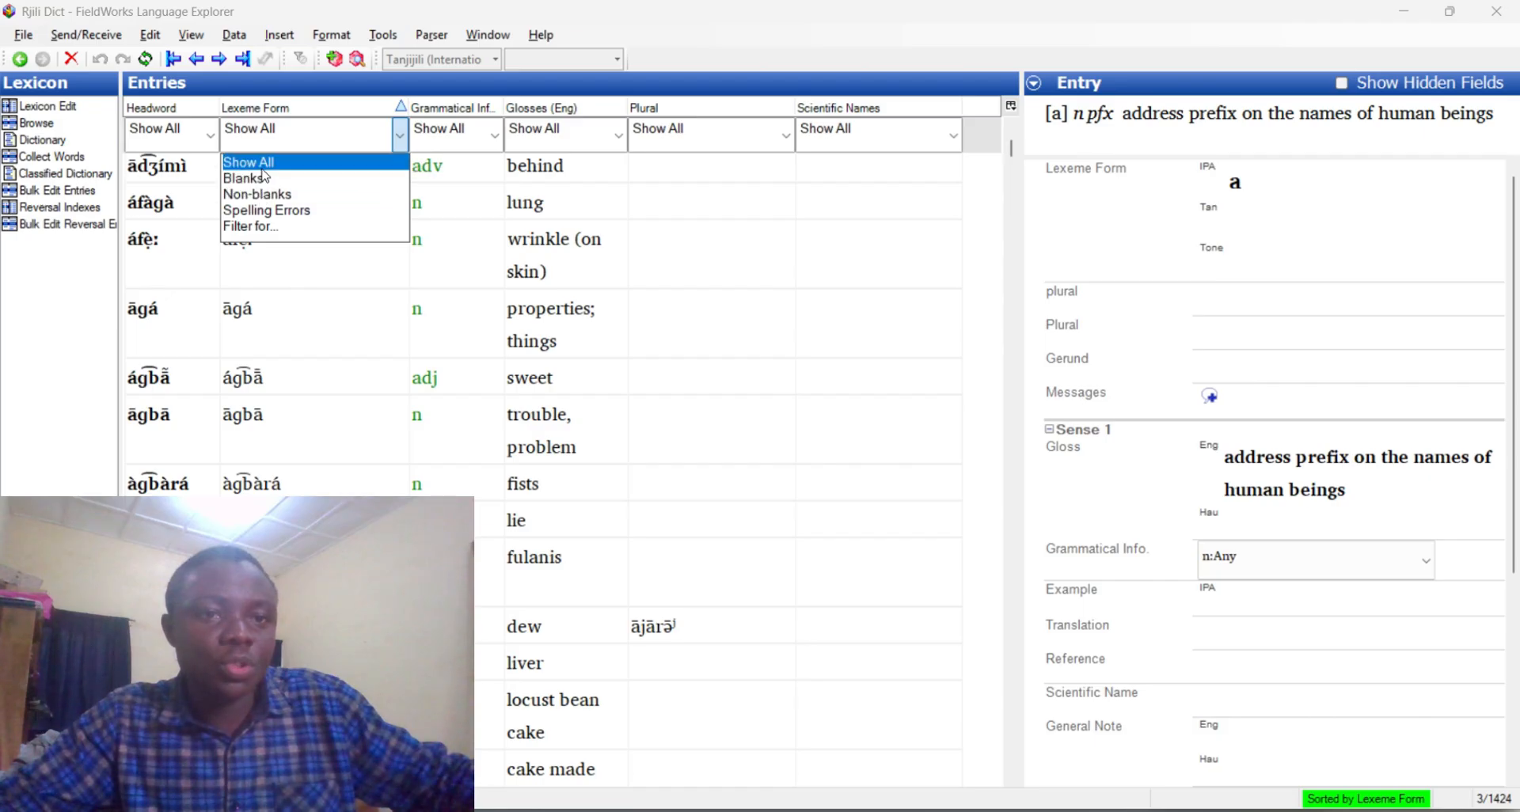
click(496, 150)
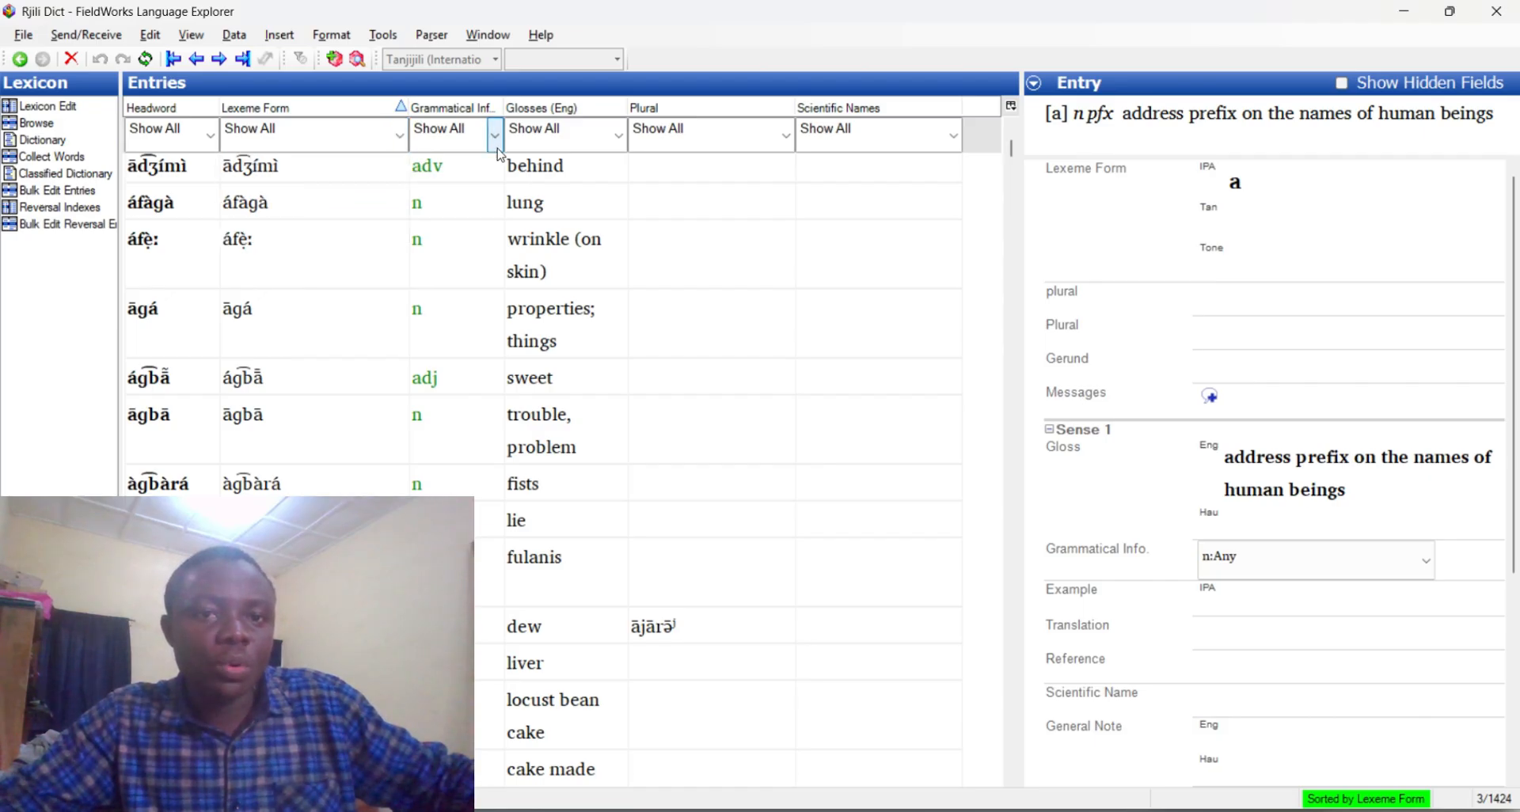
click(494, 136)
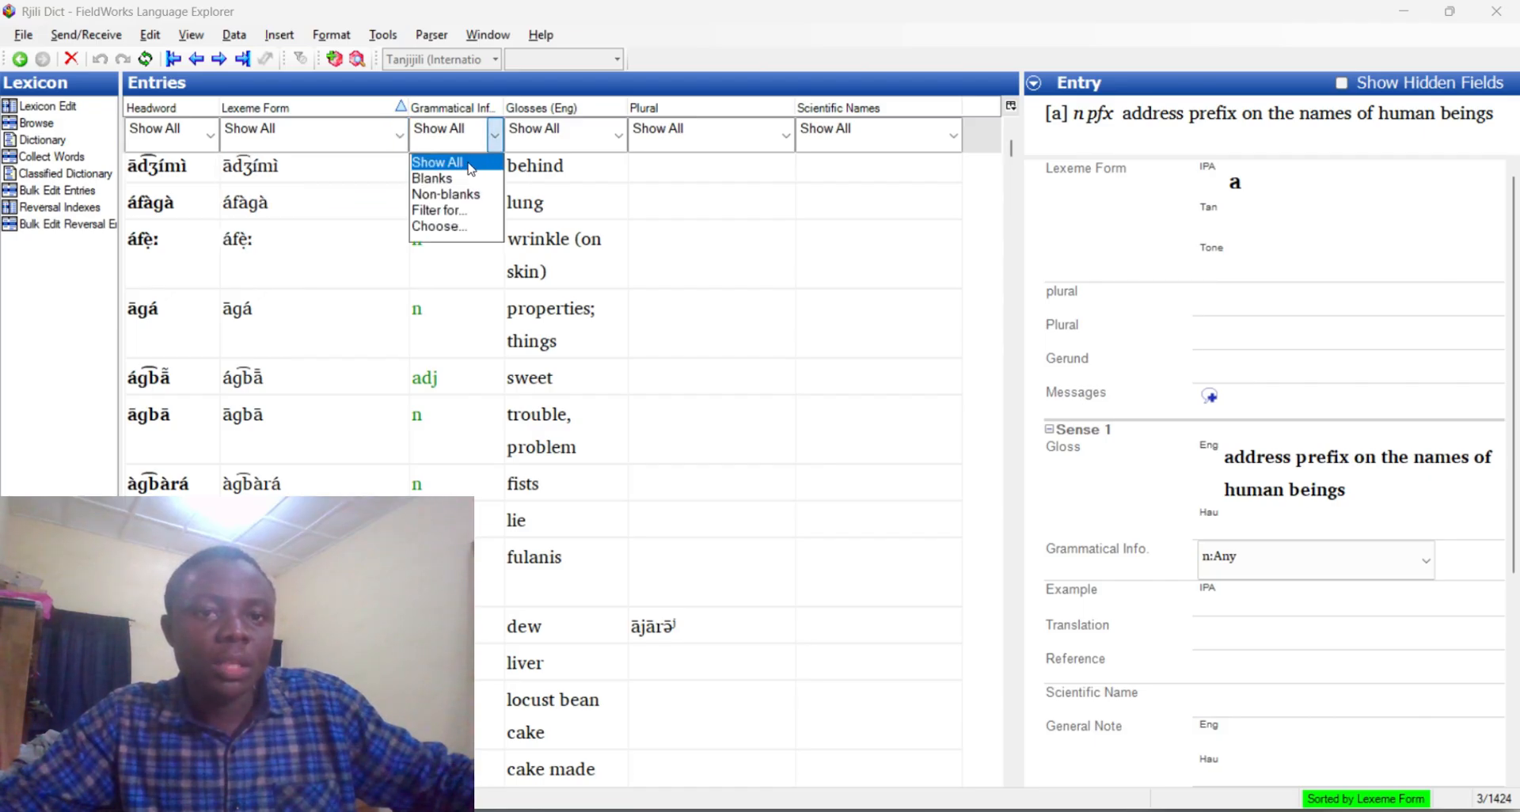
click(400, 139)
click(400, 141)
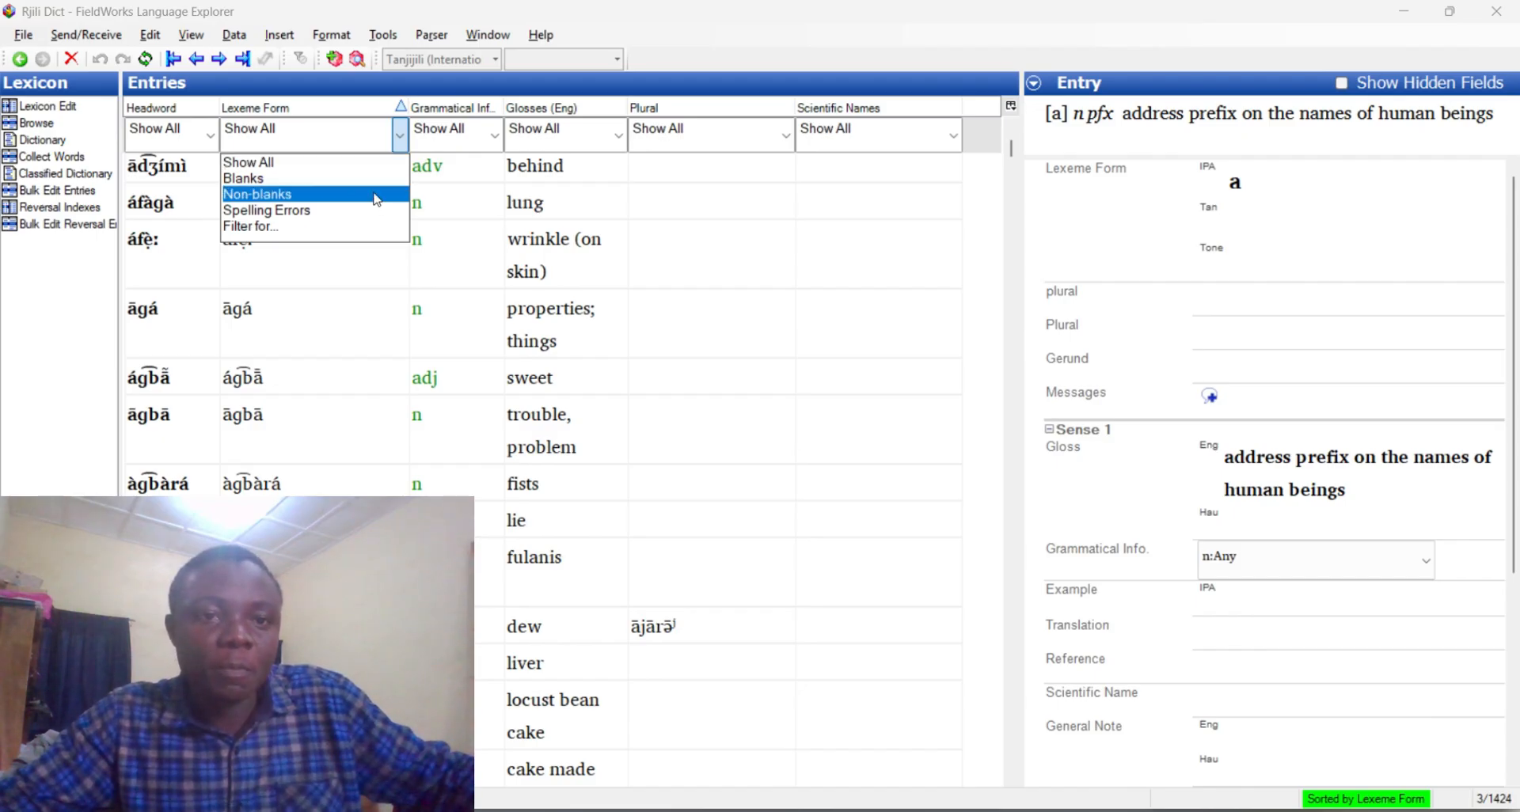
- Filter the entries to blank Glosses (Eng), and reset that column to Show All
click(620, 136)
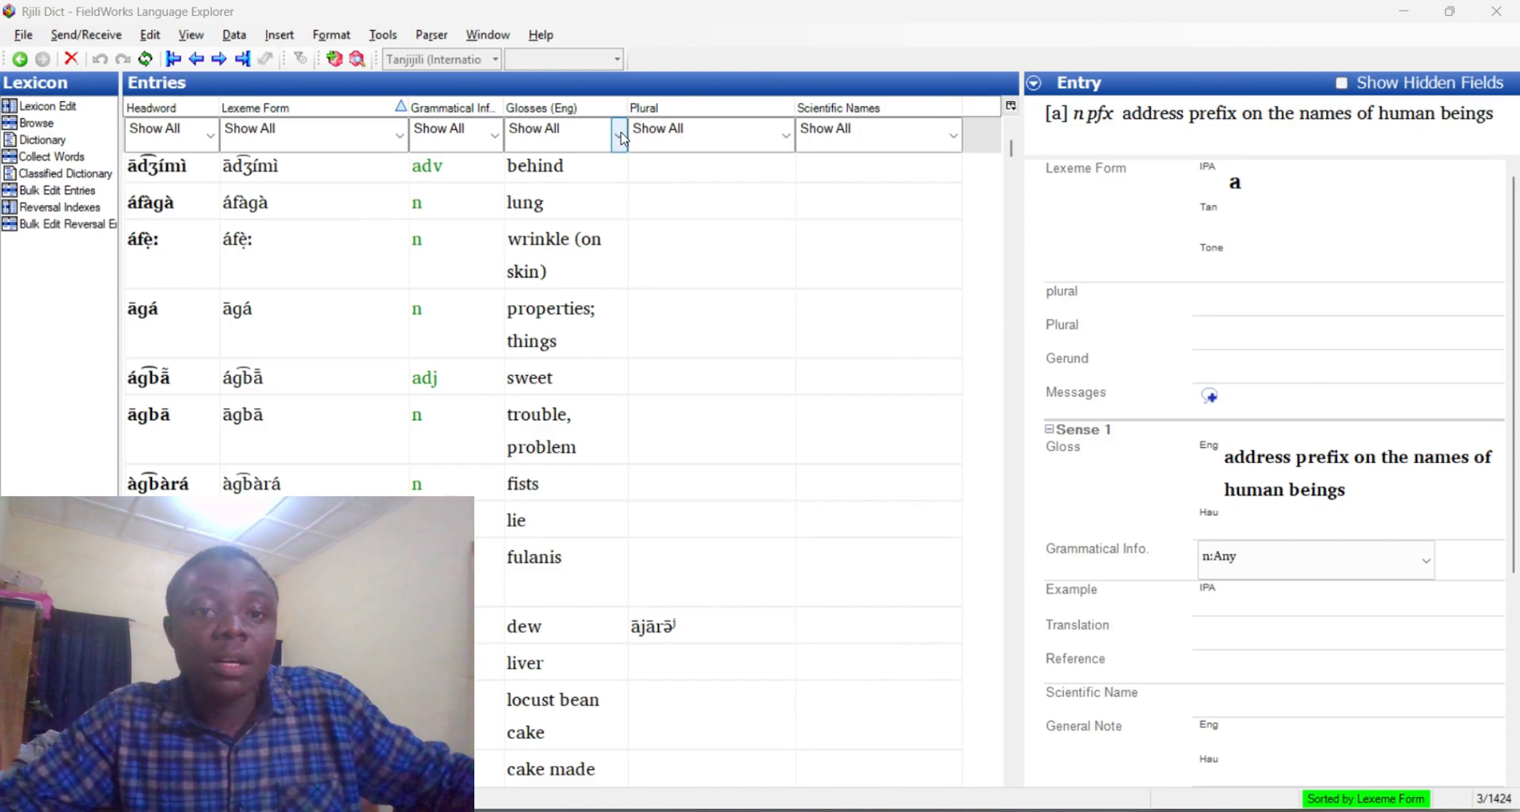
click(620, 136)
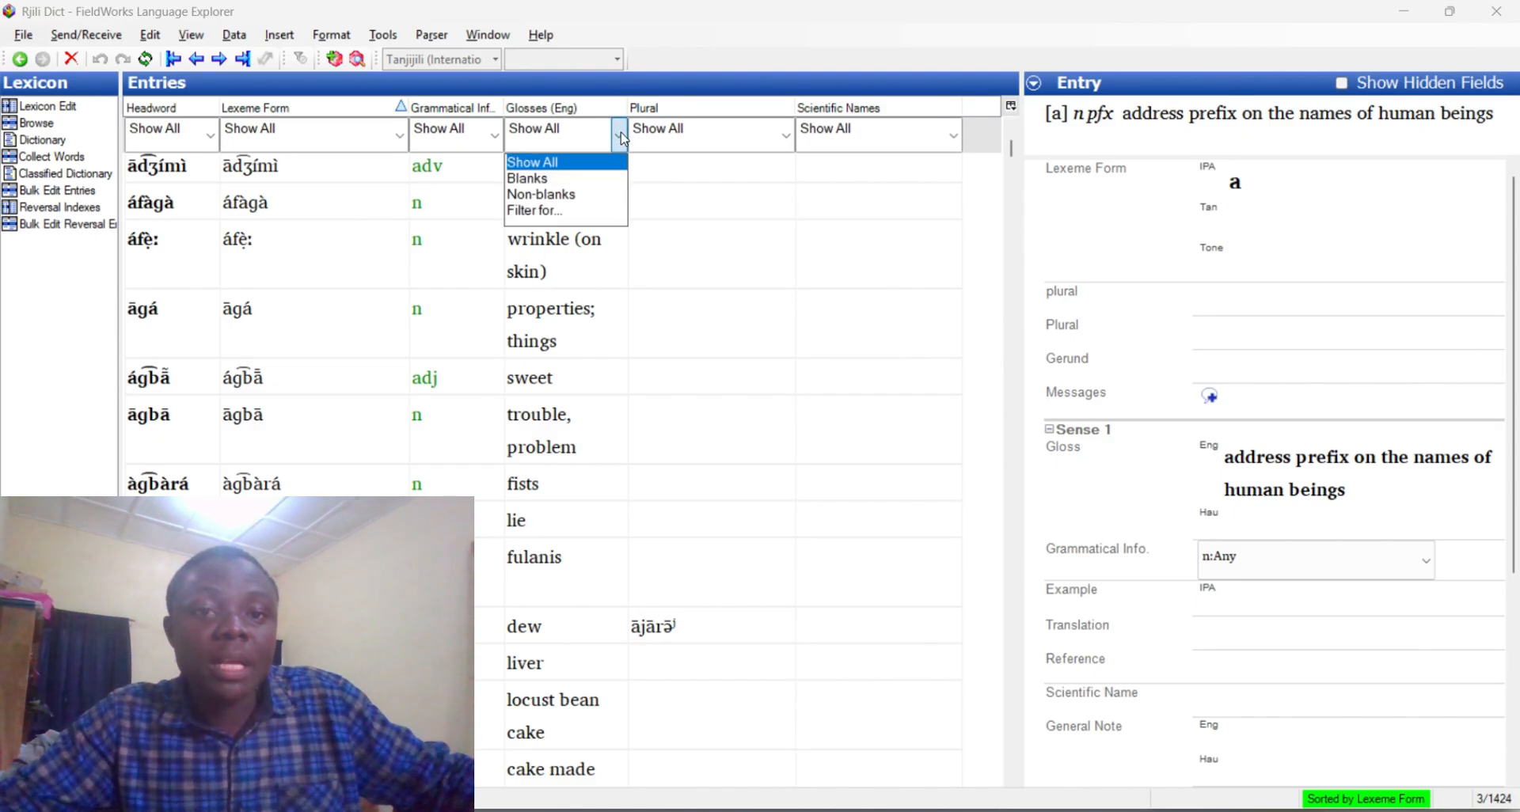
click(529, 179)
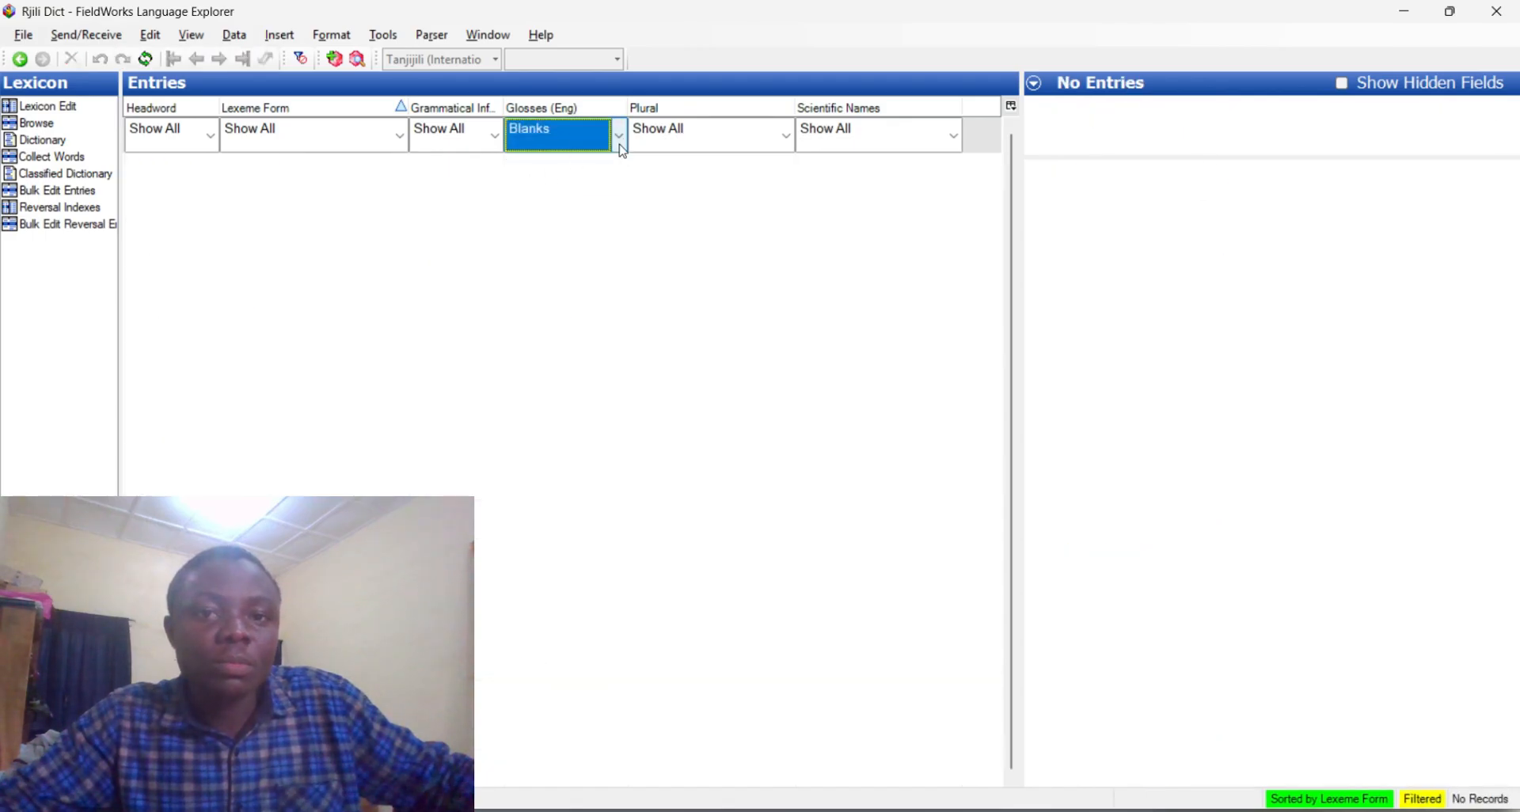
click(621, 147)
click(529, 158)
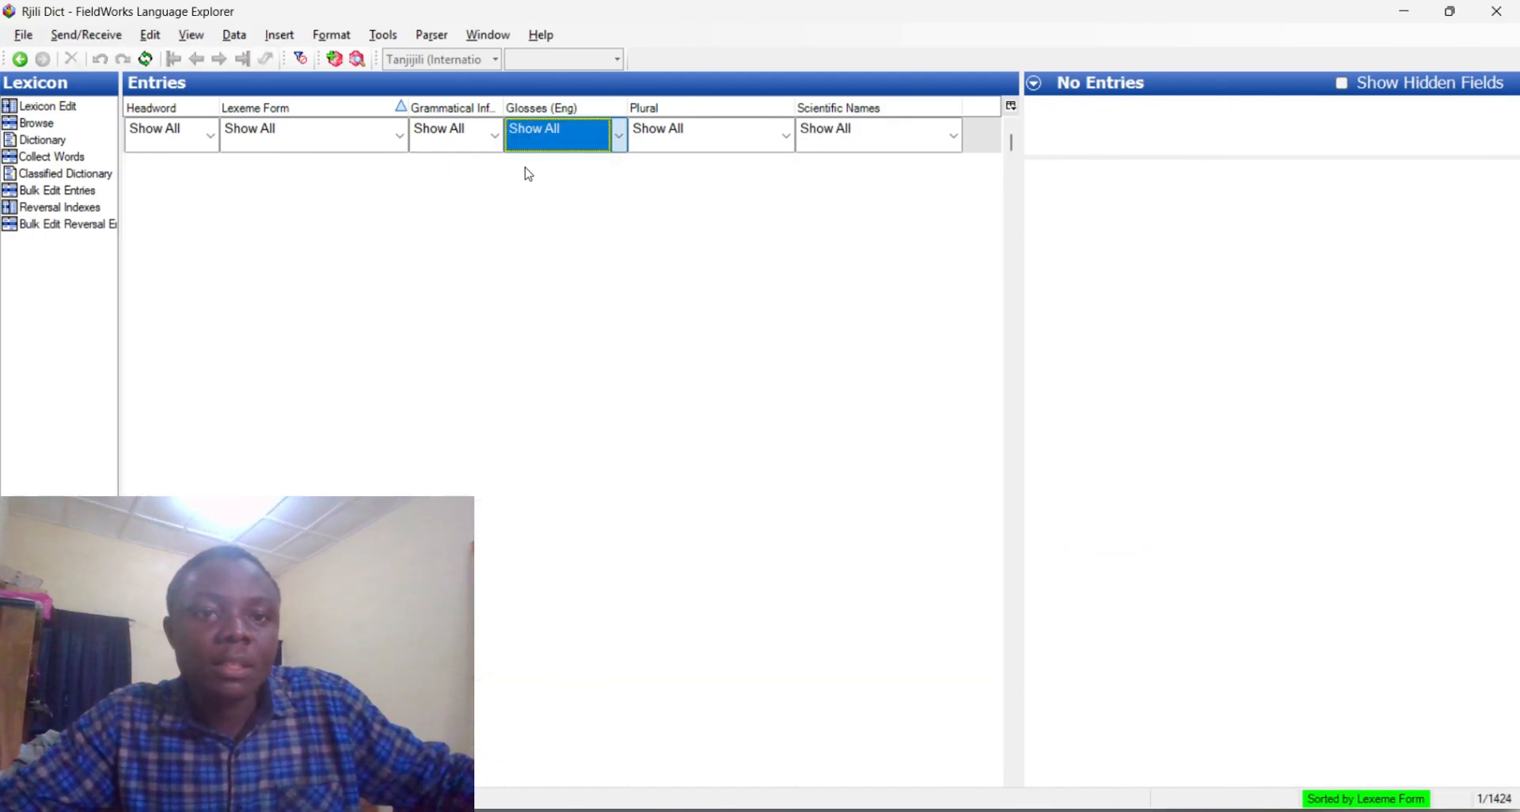
- Filter the entries to blank Grammatical Info., and reset that column to Show All
click(493, 141)
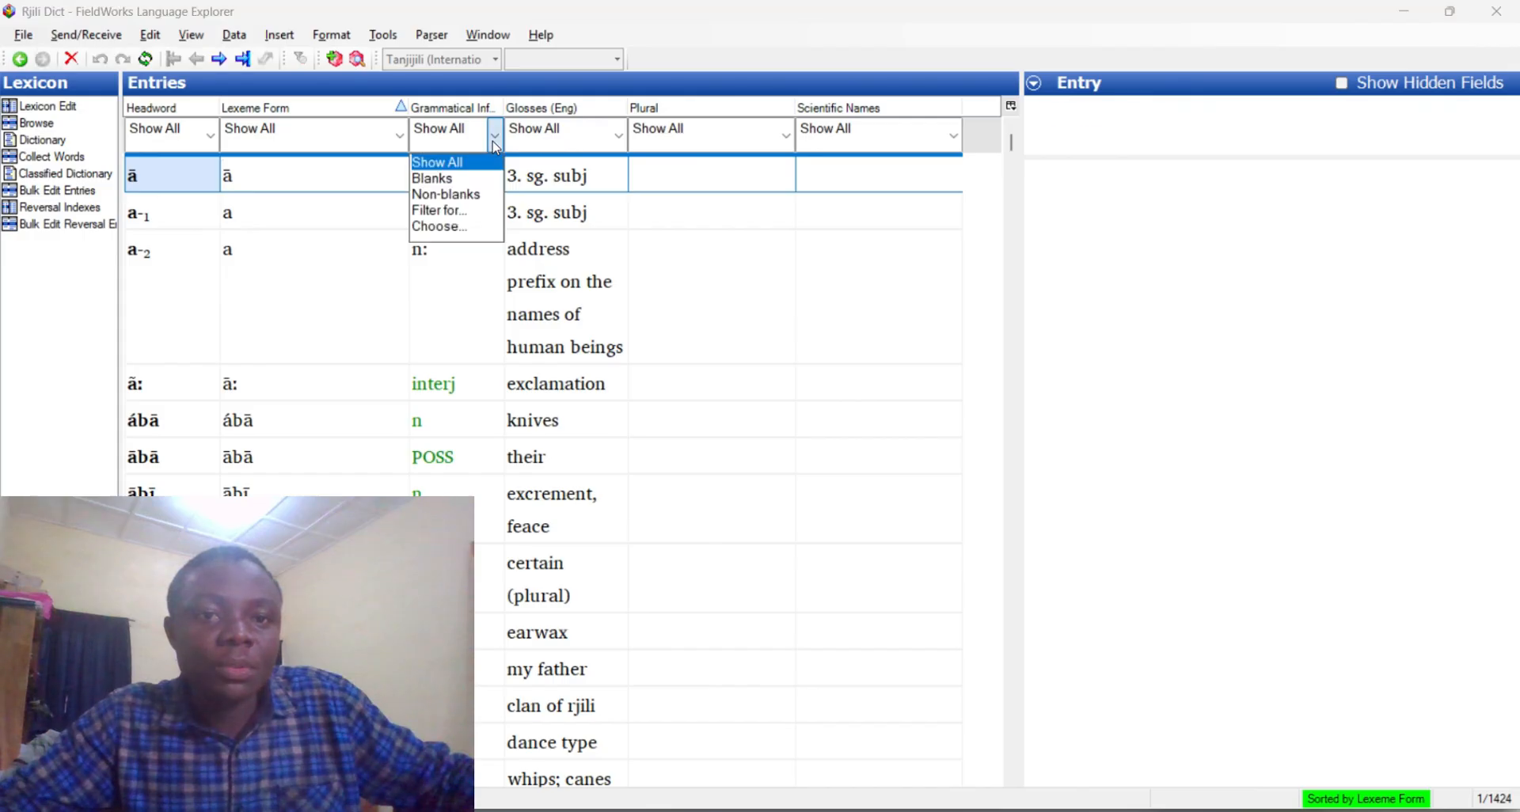
click(453, 180)
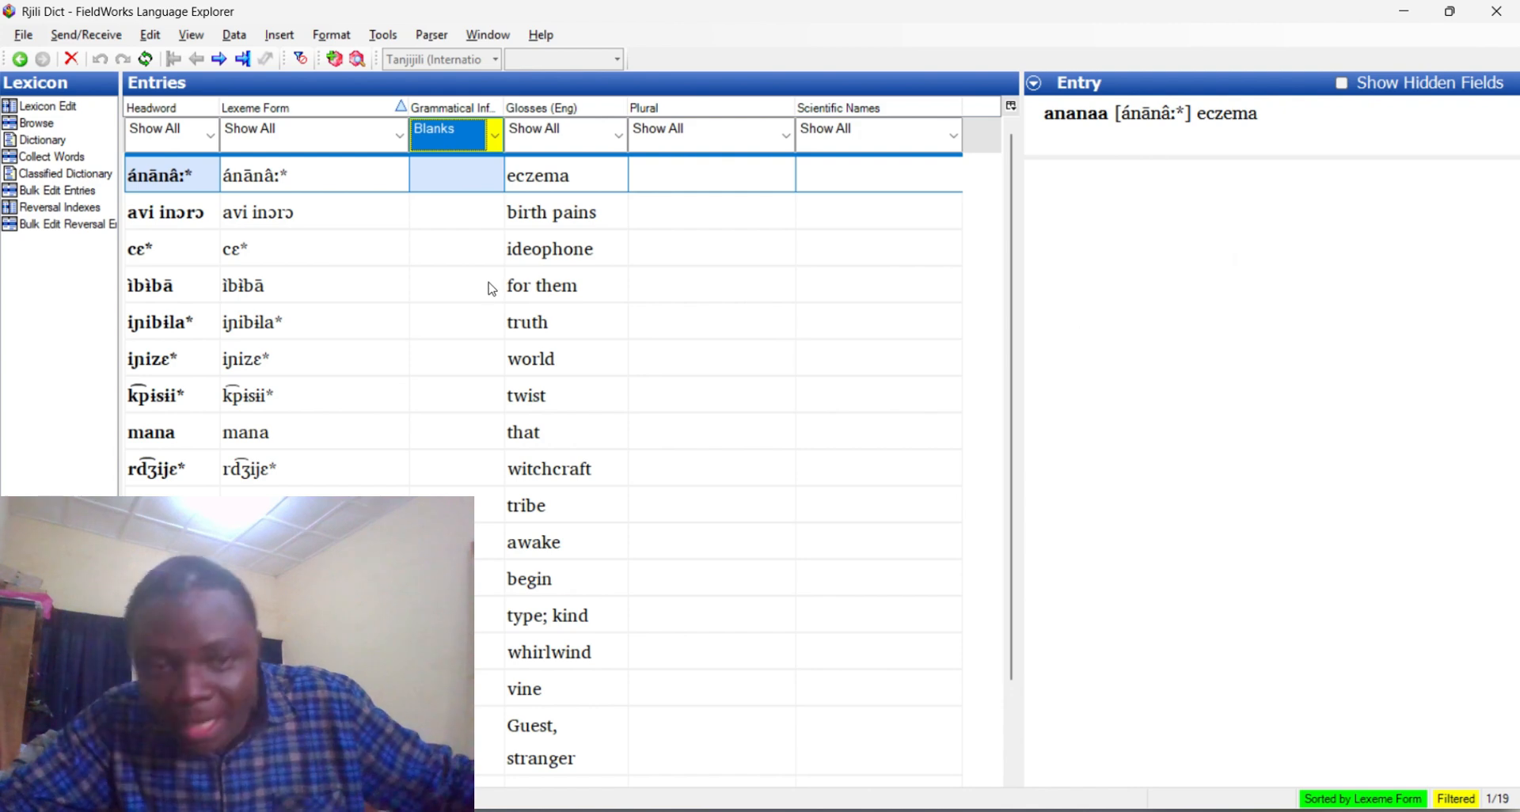
click(494, 136)
click(463, 163)
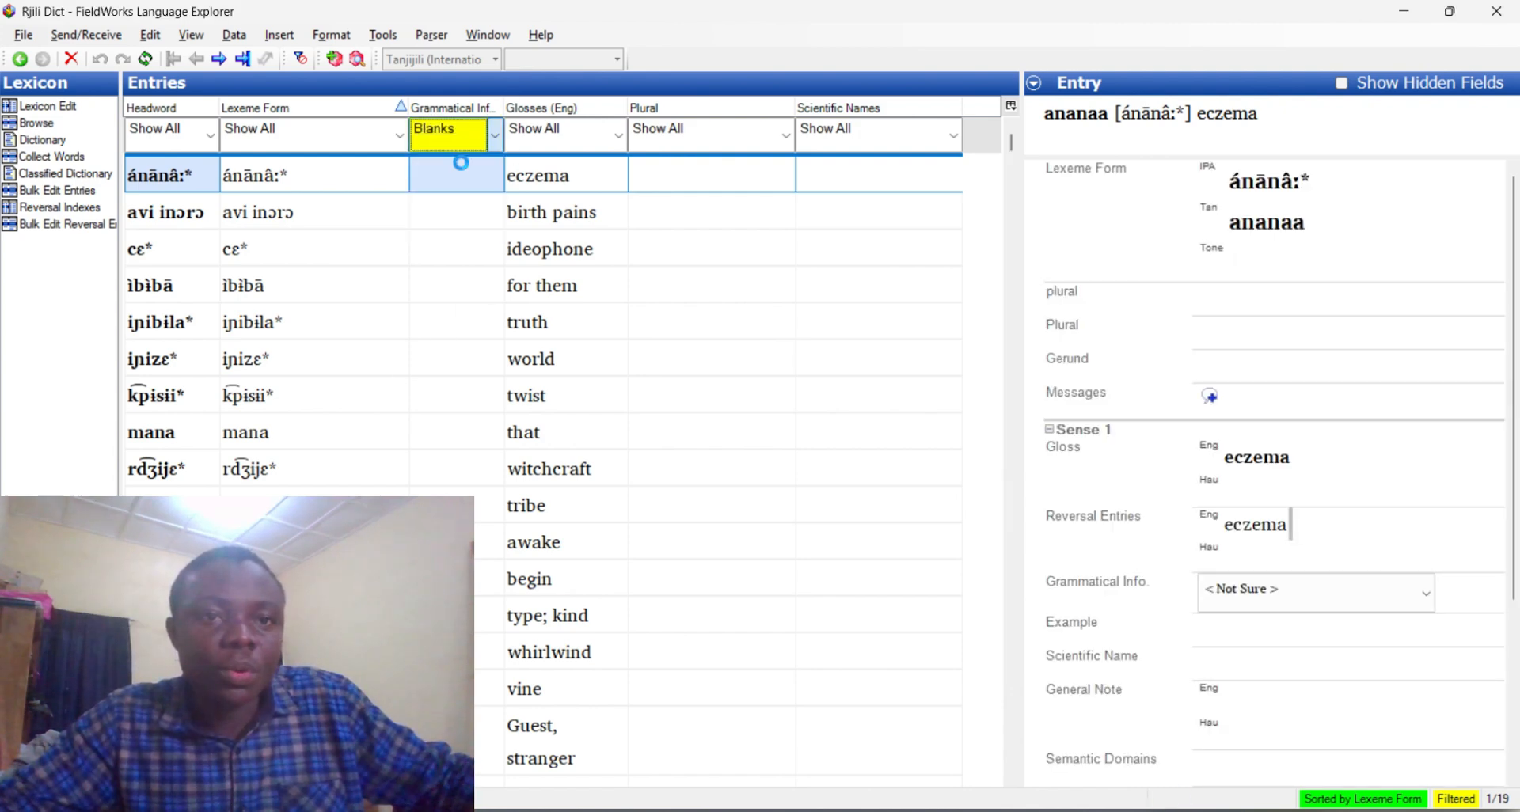
- Apply the Blanks filter to Grammatical Info. again, and view the filter options for Glosses (Eng)
click(495, 136)
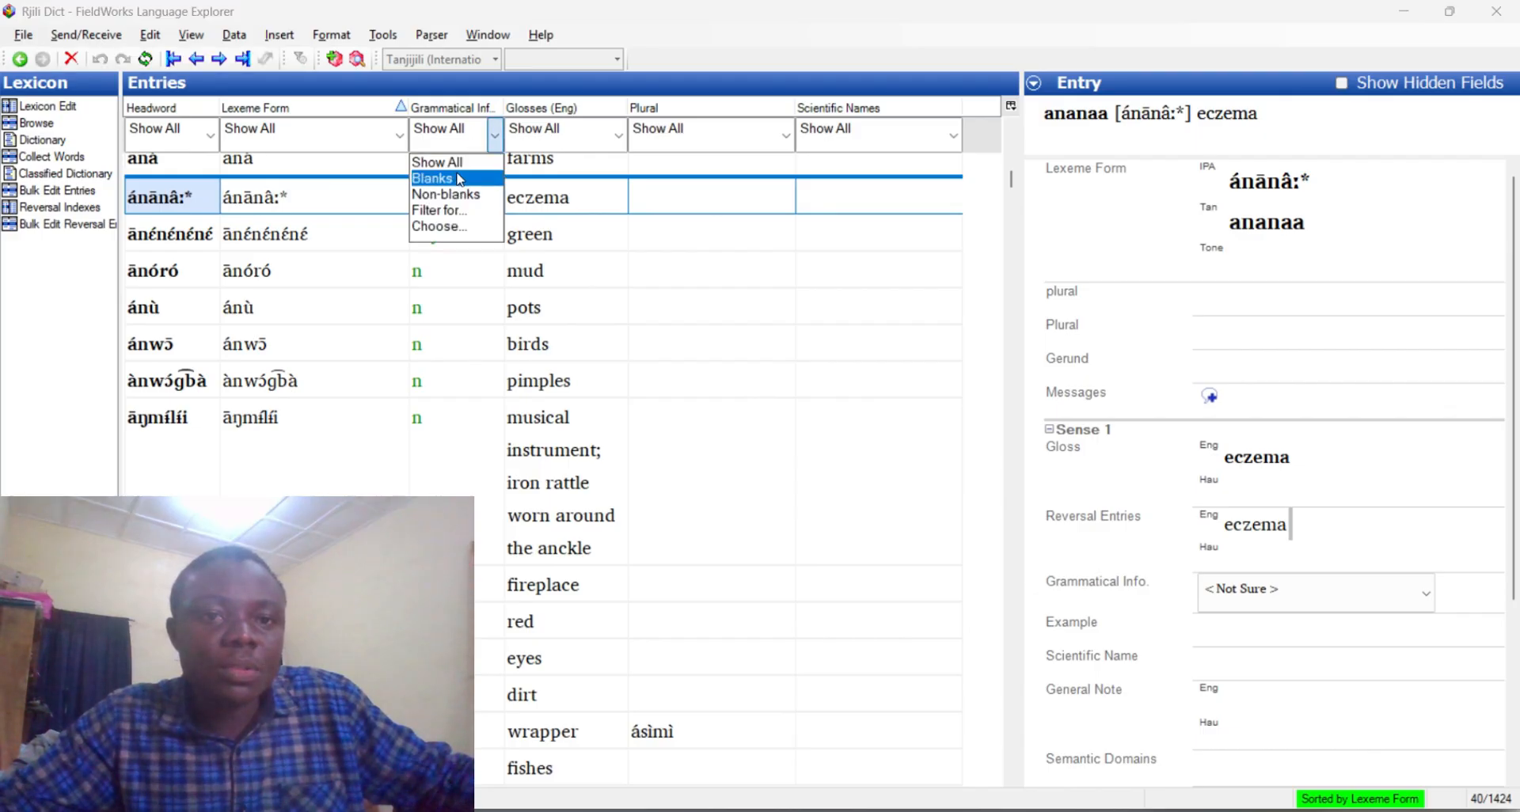
click(453, 164)
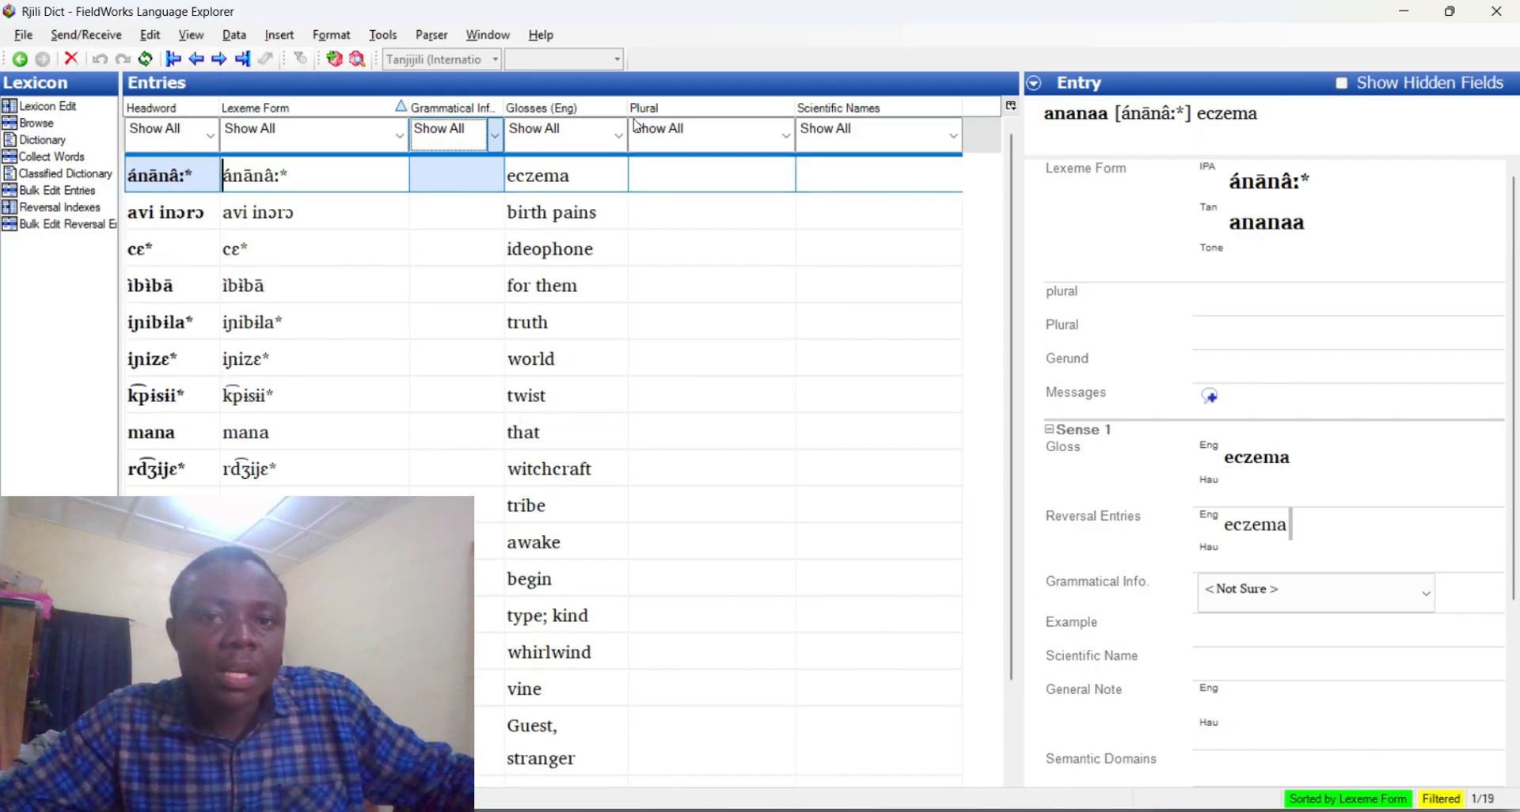
click(618, 136)
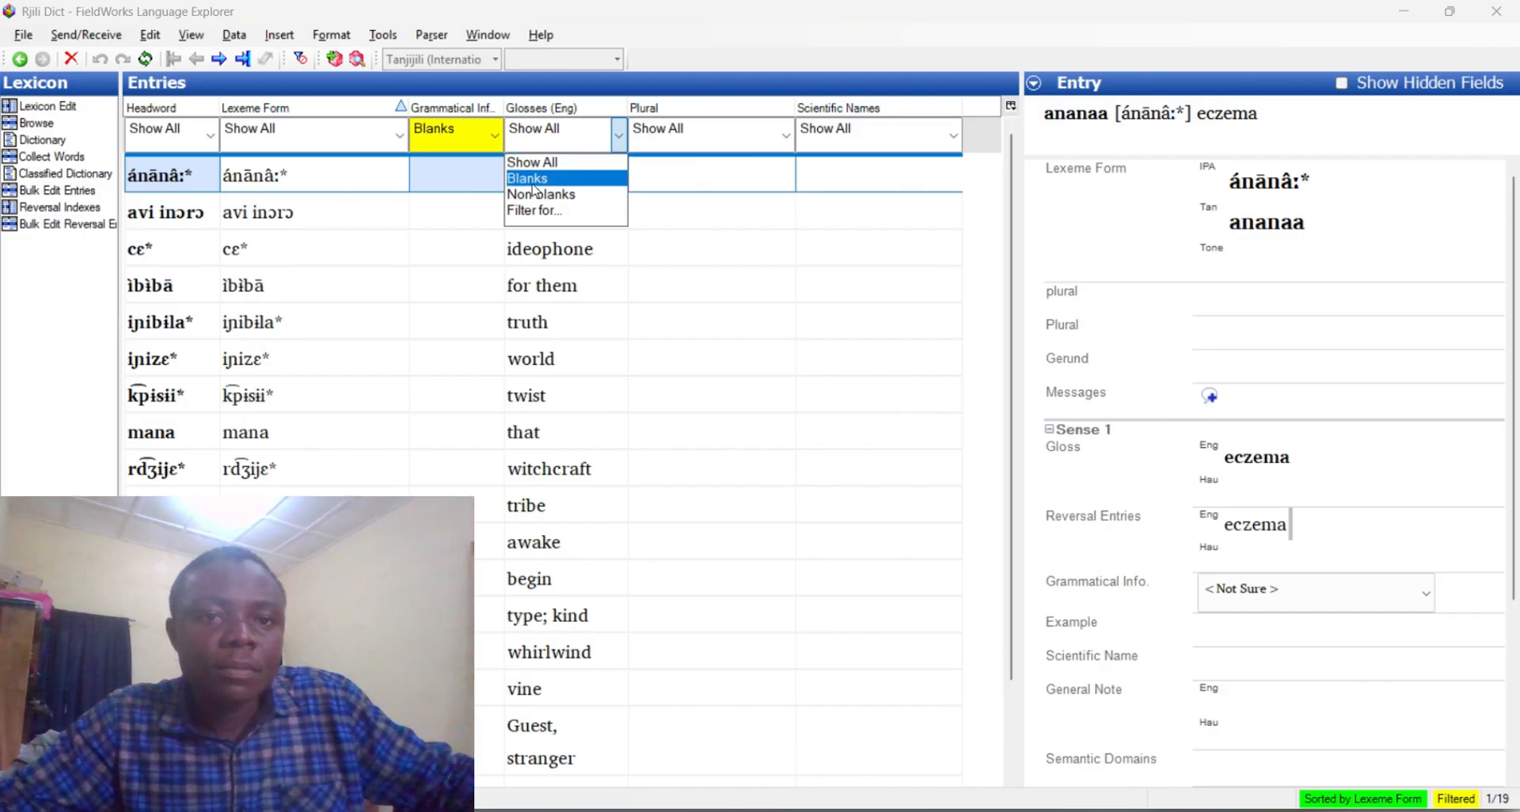
- Filter the Lexeme Form column for items with "b" at the start
click(400, 136)
click(400, 137)
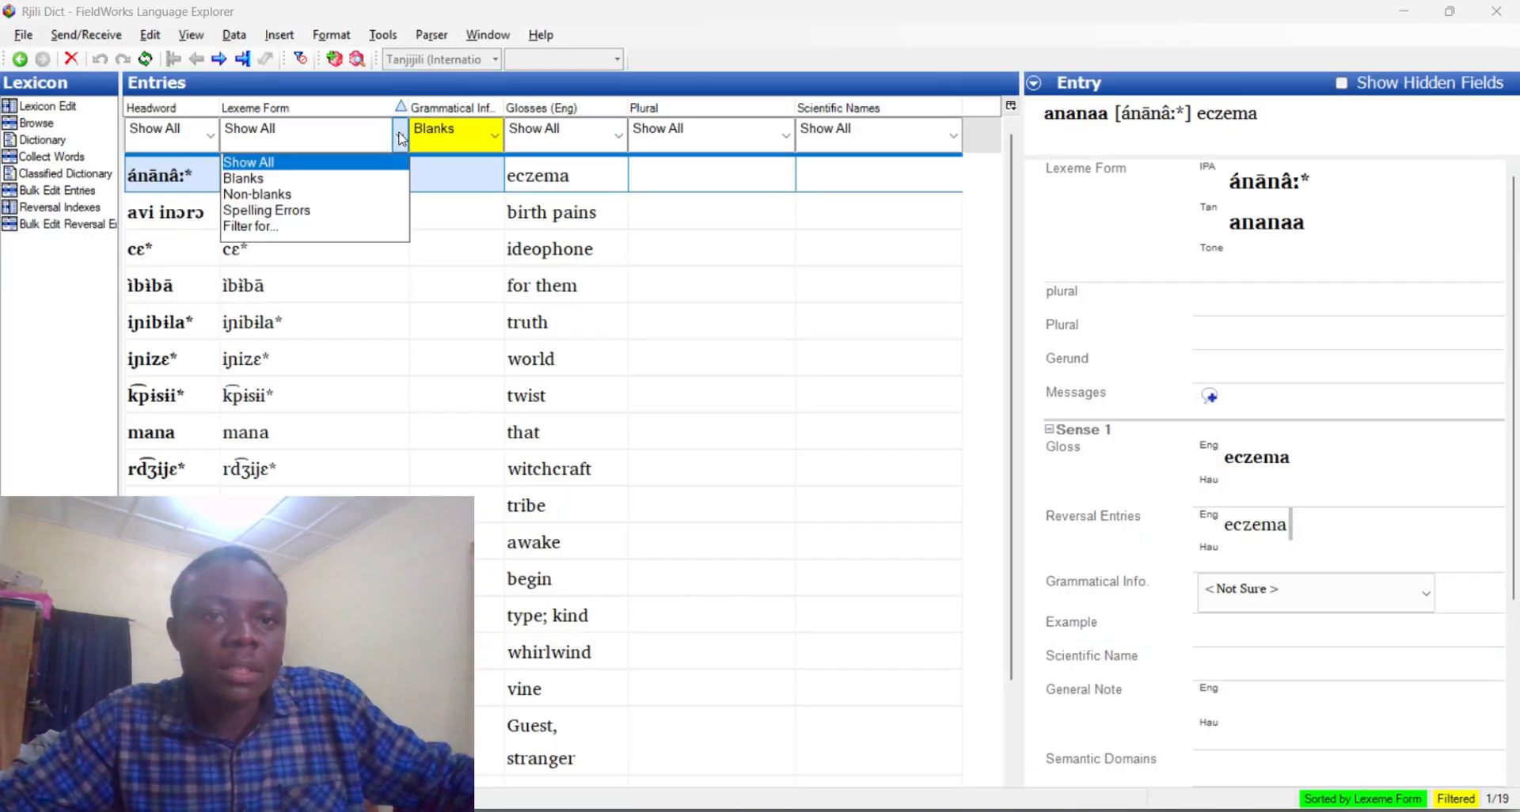
click(255, 228)
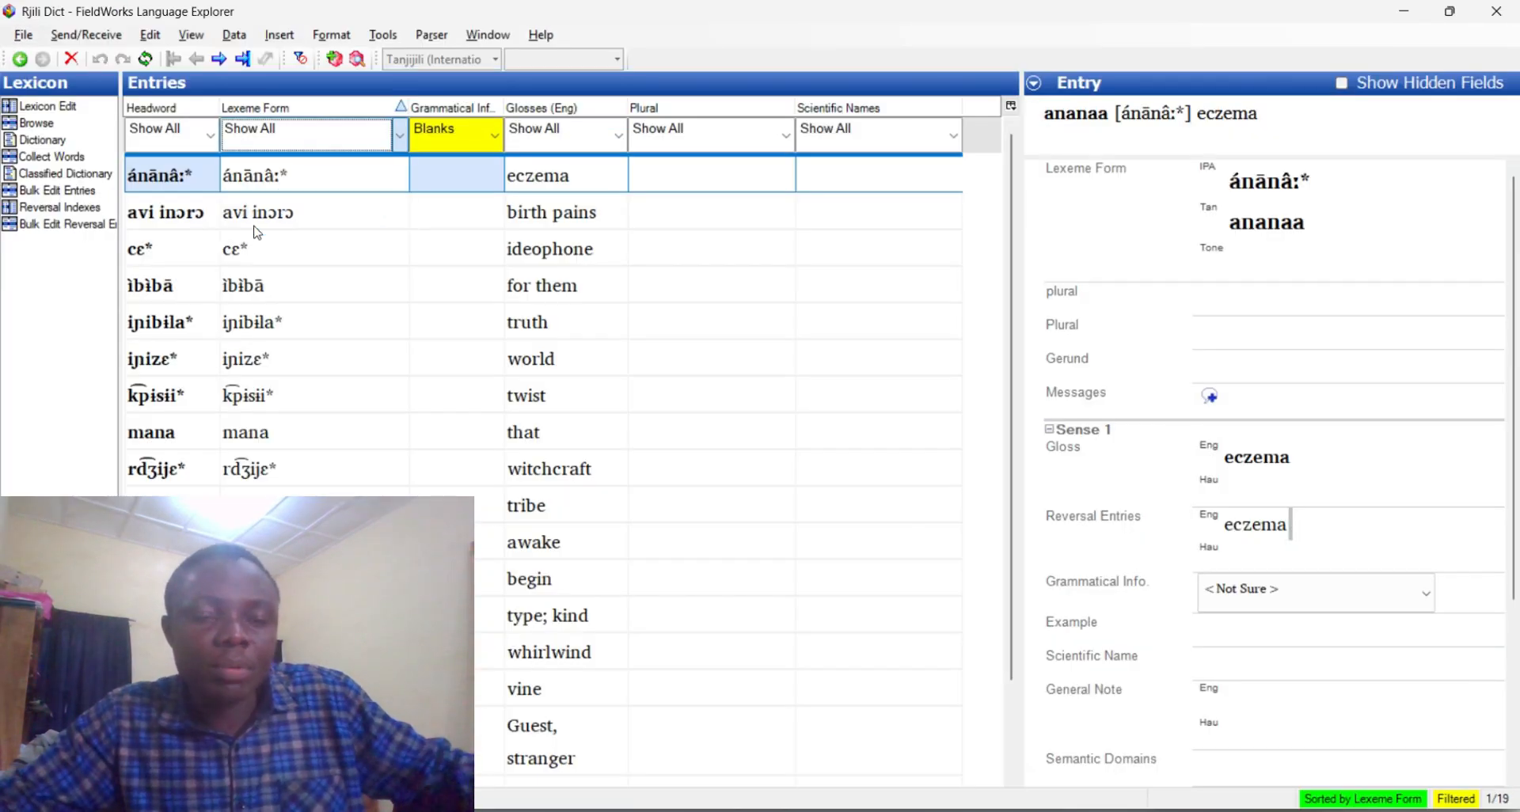
text(b)
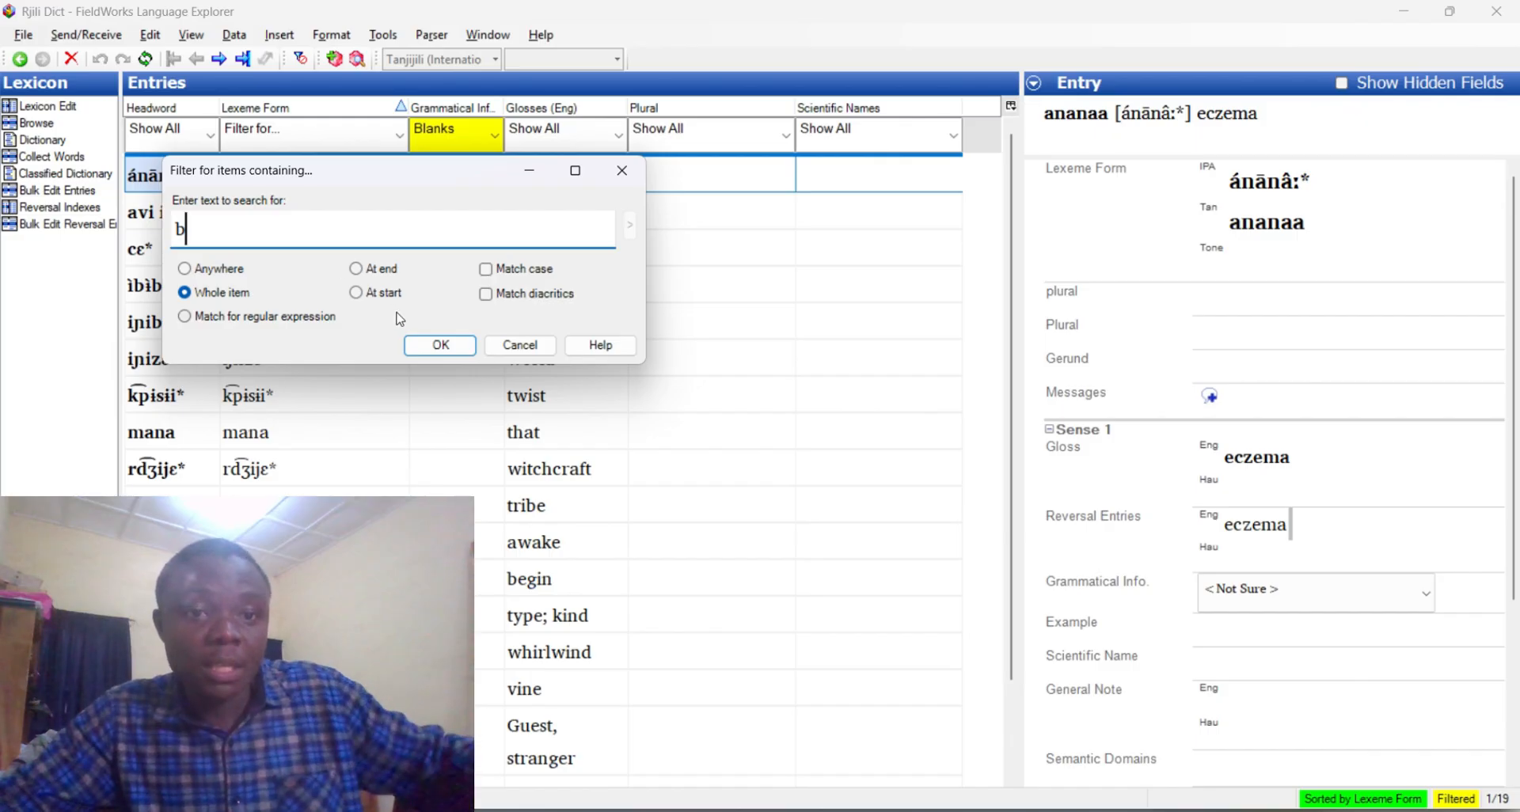
click(357, 293)
click(433, 346)
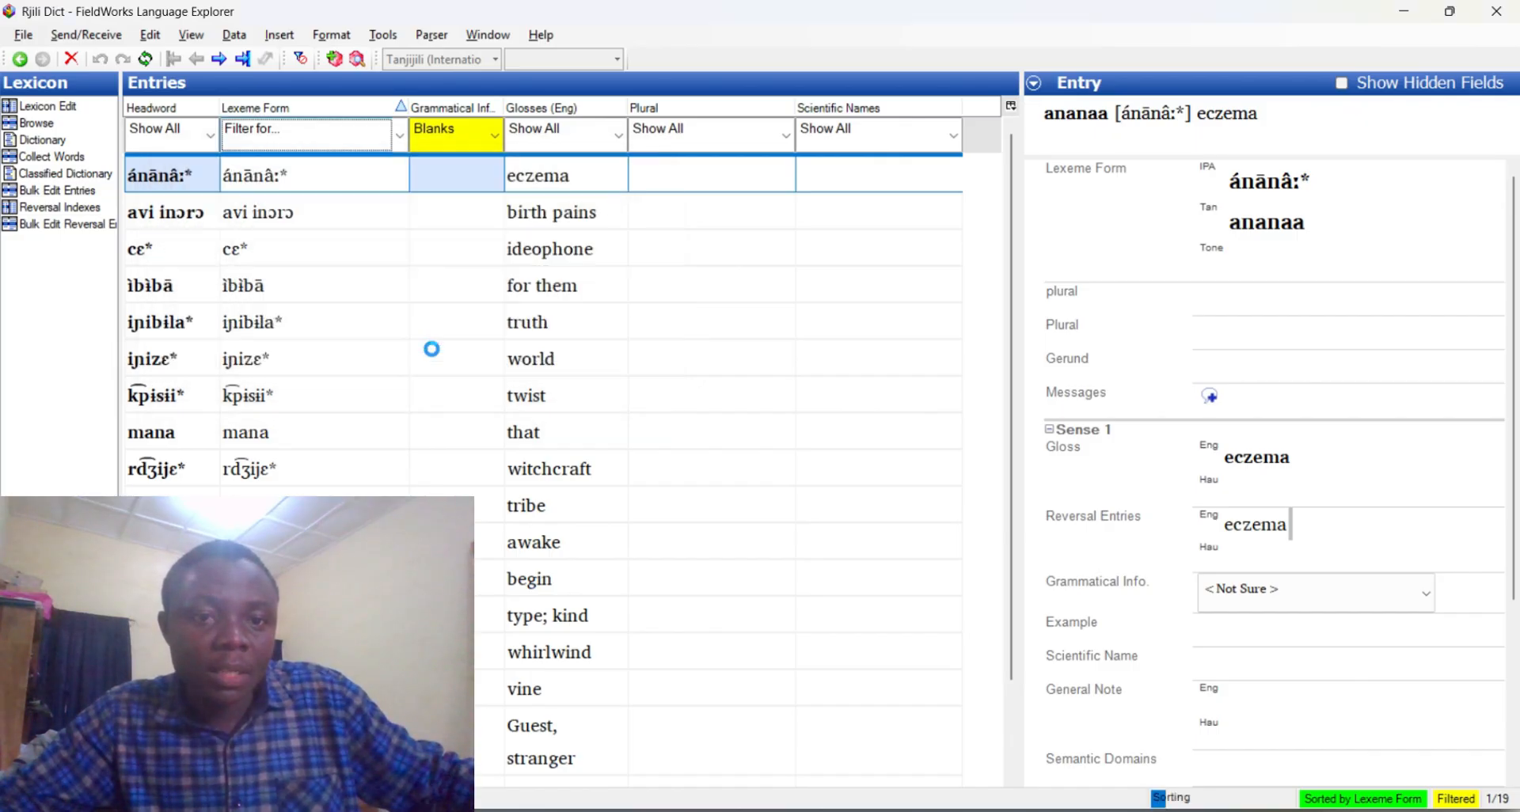
- Change the Lexeme Form filter to items with "d" at the start, and clear all filters from the list
click(402, 138)
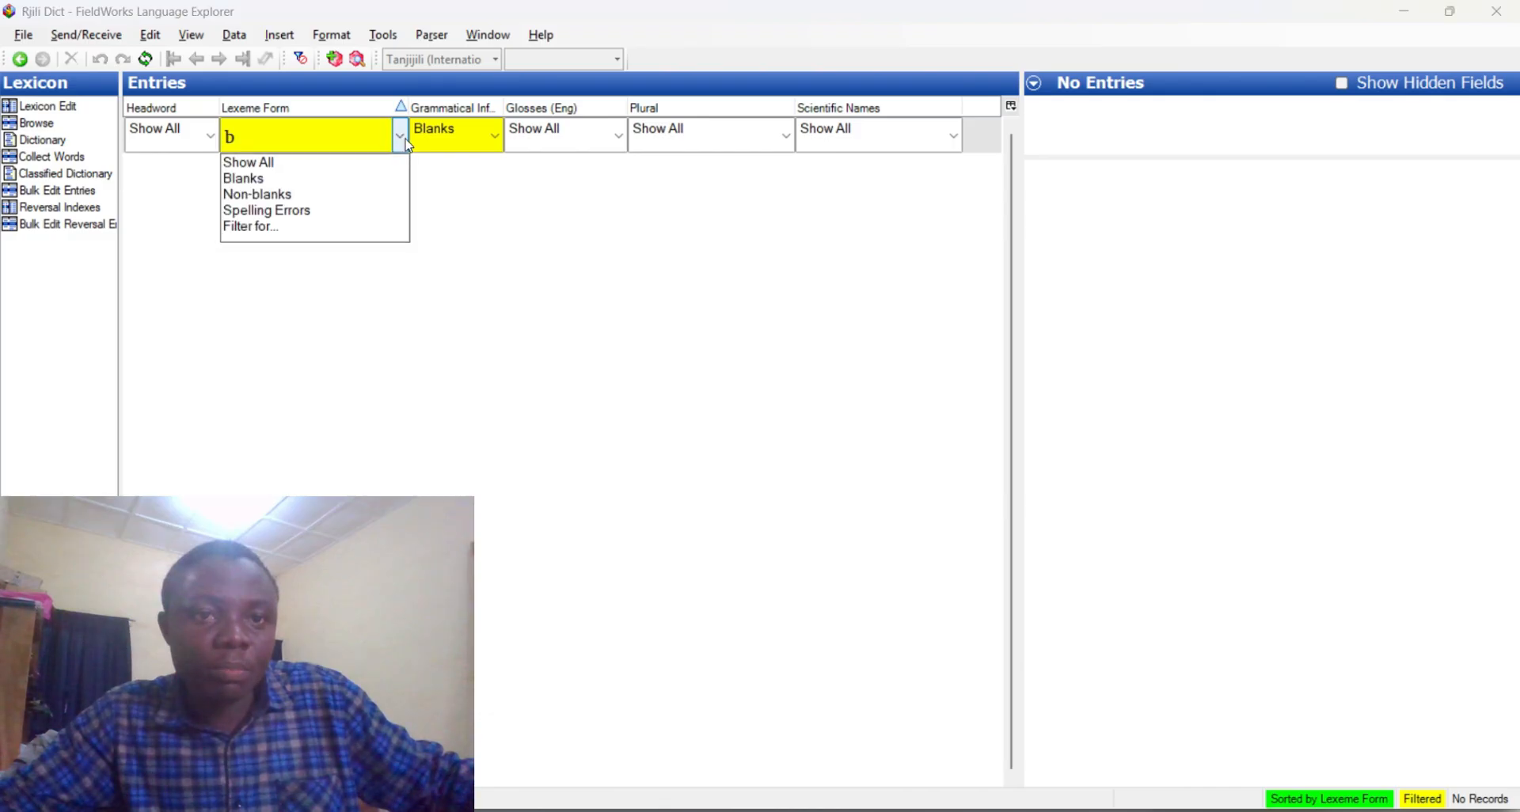
click(295, 227)
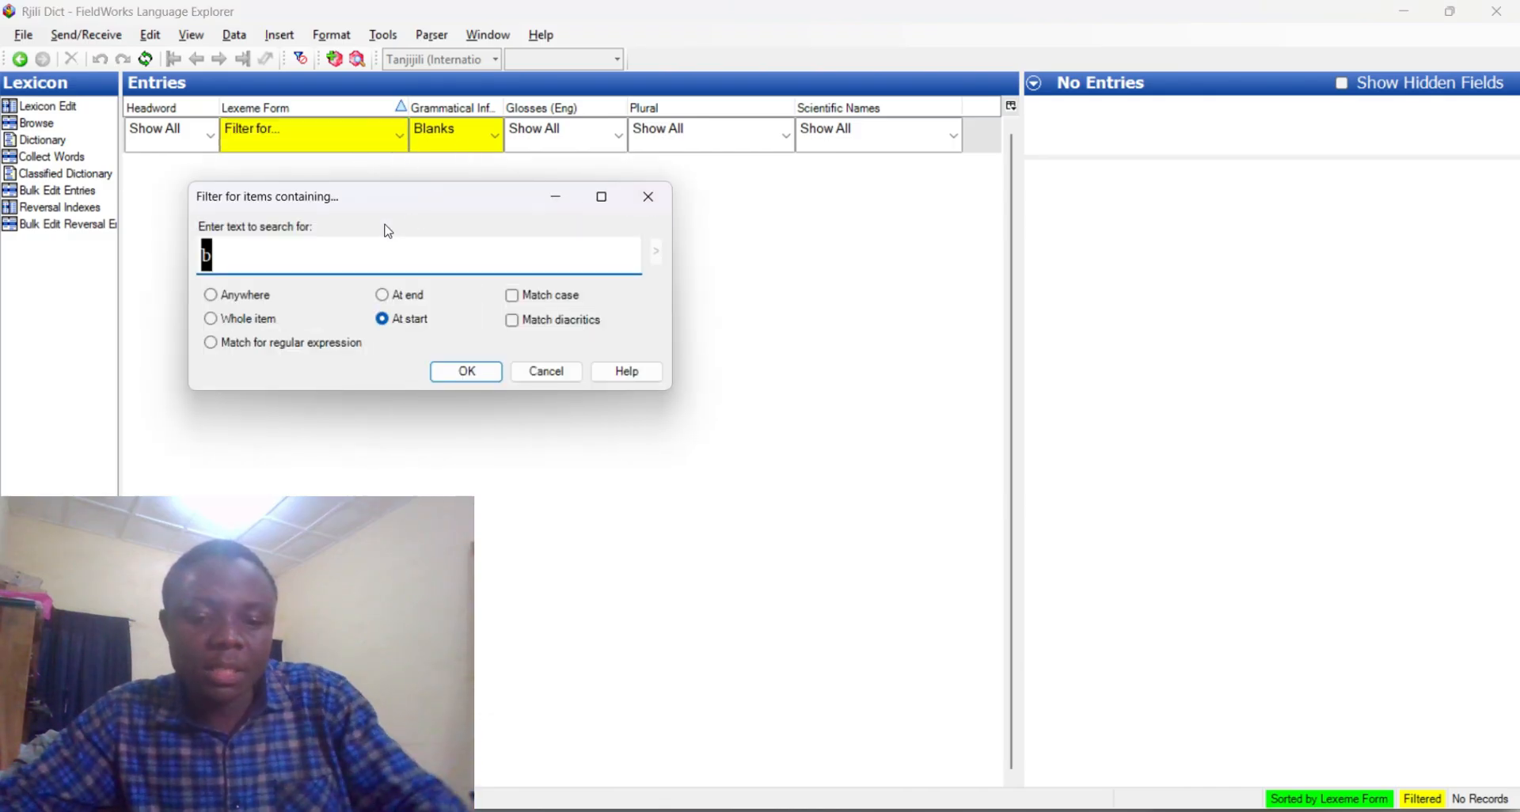
text(d)
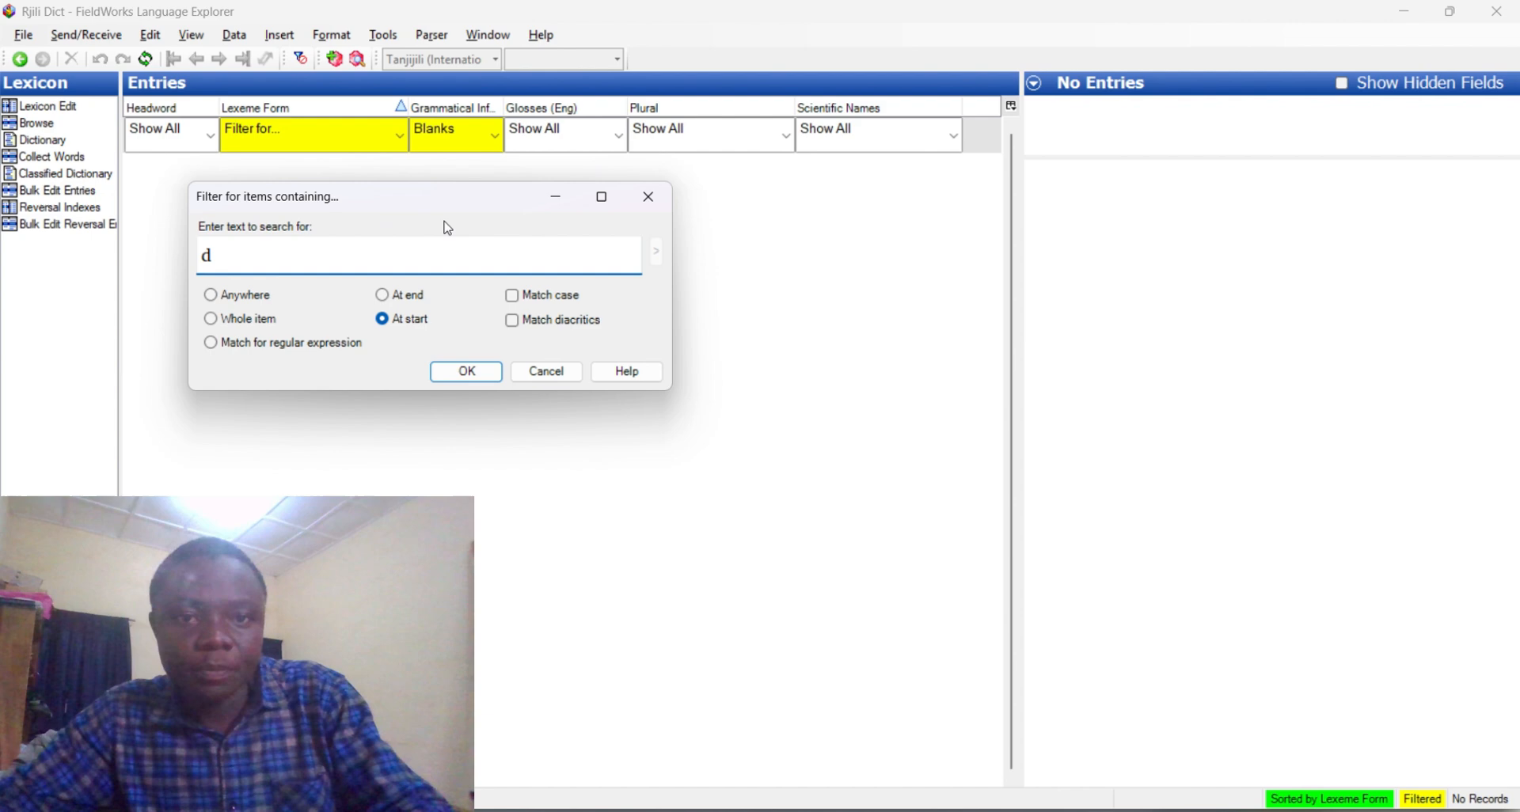
click(456, 369)
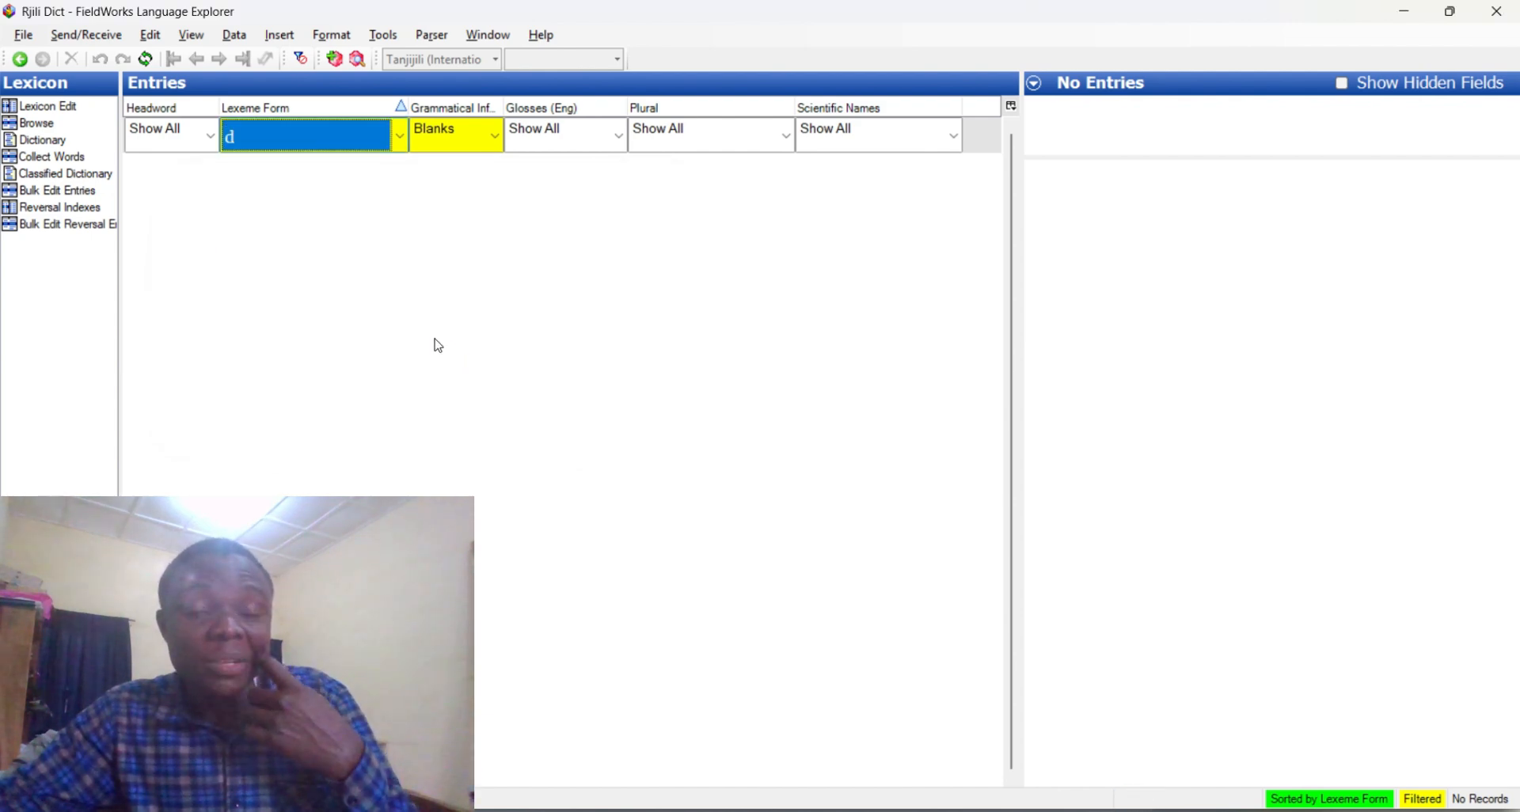
click(306, 65)
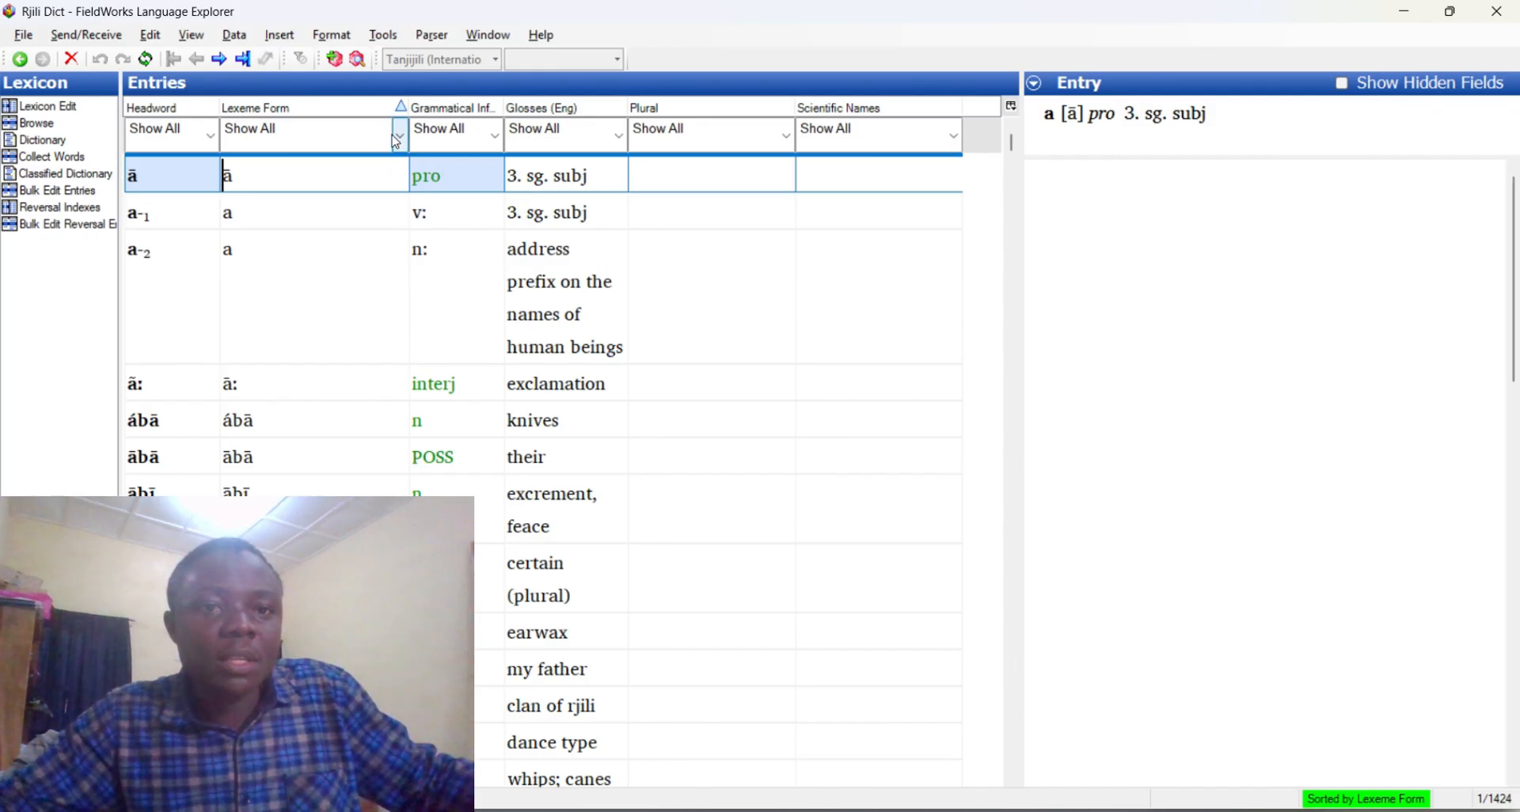
- Filter the Lexeme Form column for items containing "a" anywhere
click(398, 137)
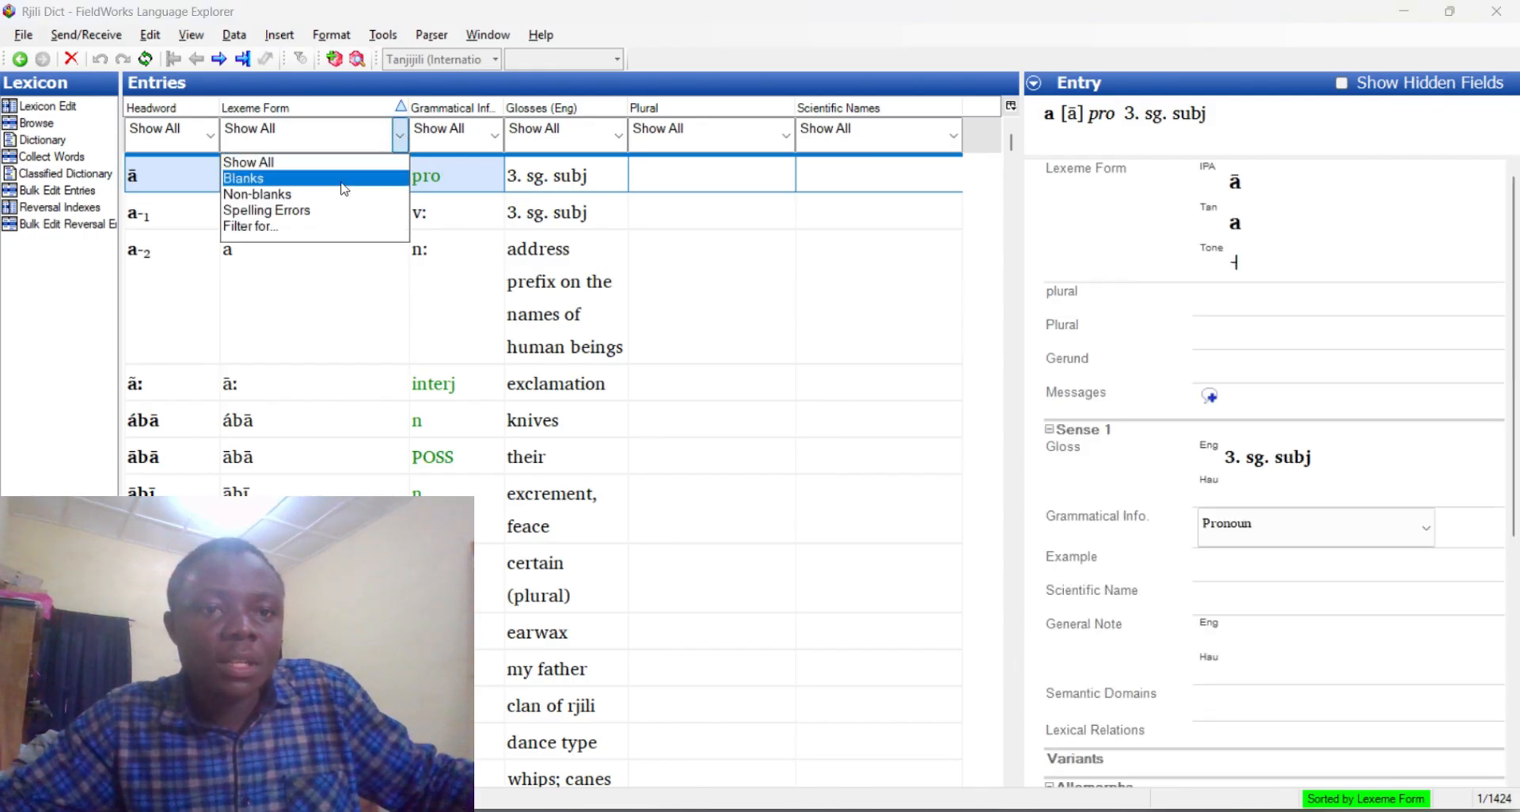
click(285, 230)
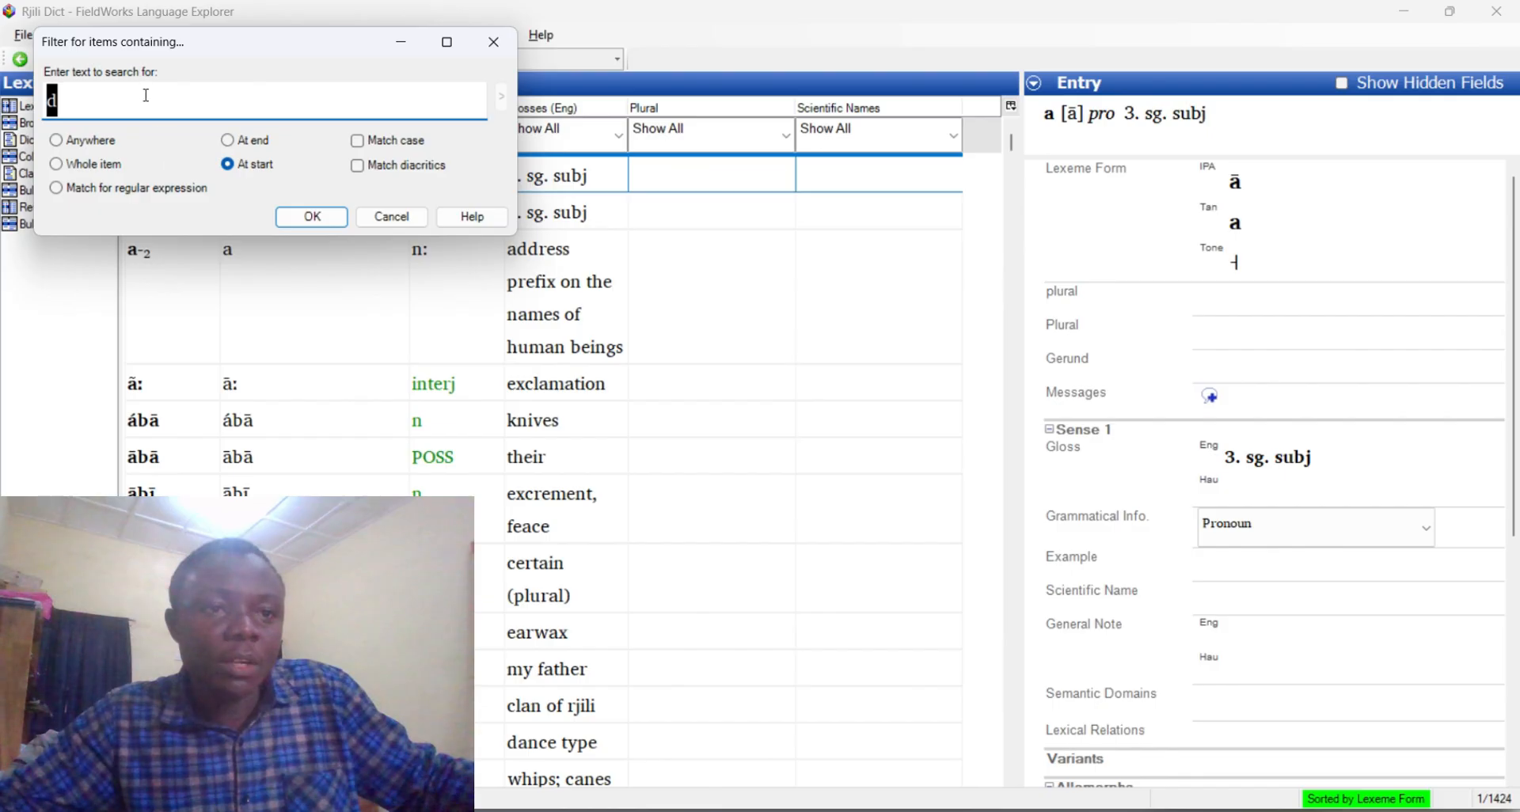
text(a)
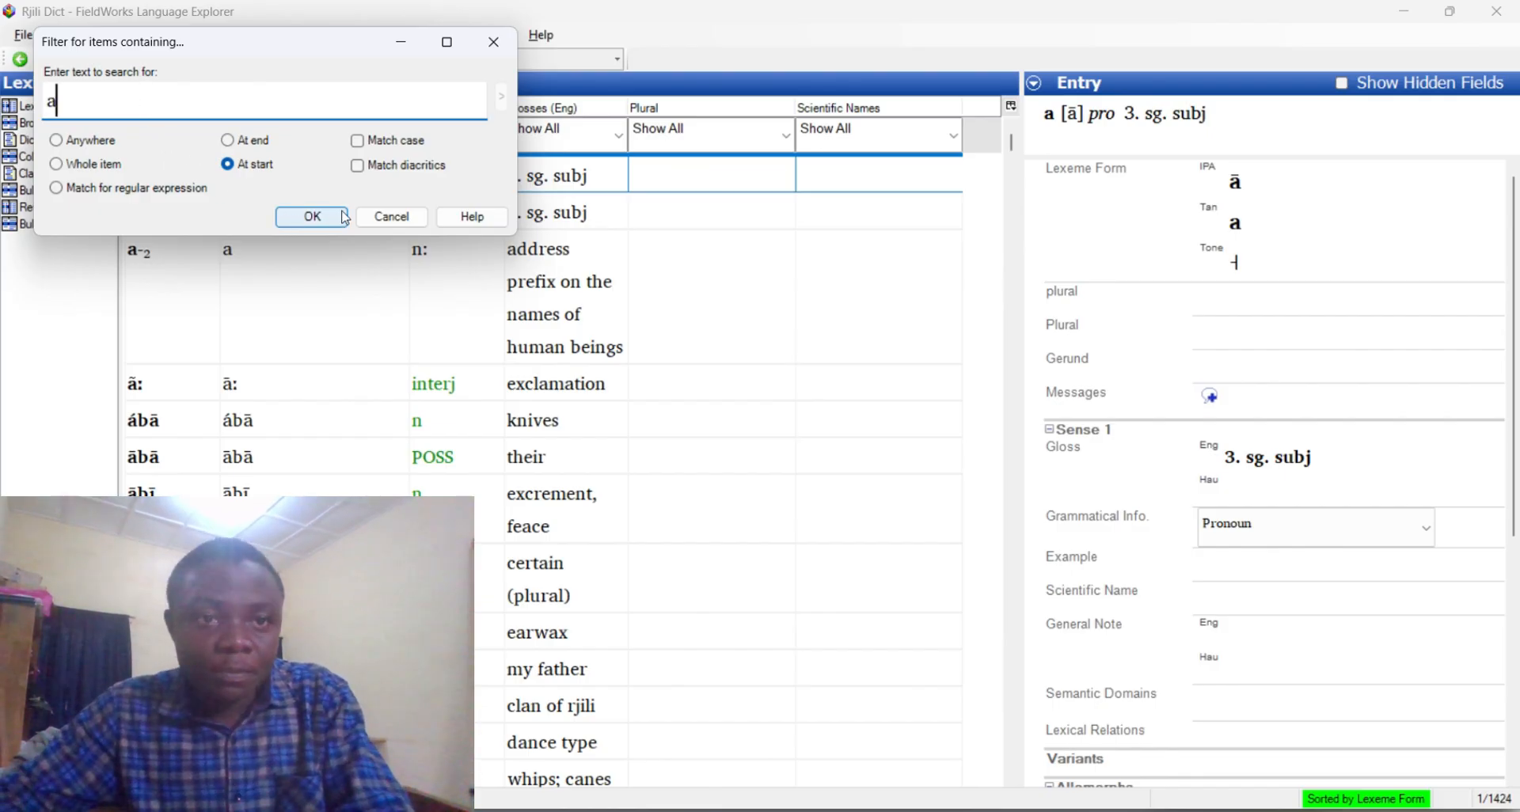
click(58, 141)
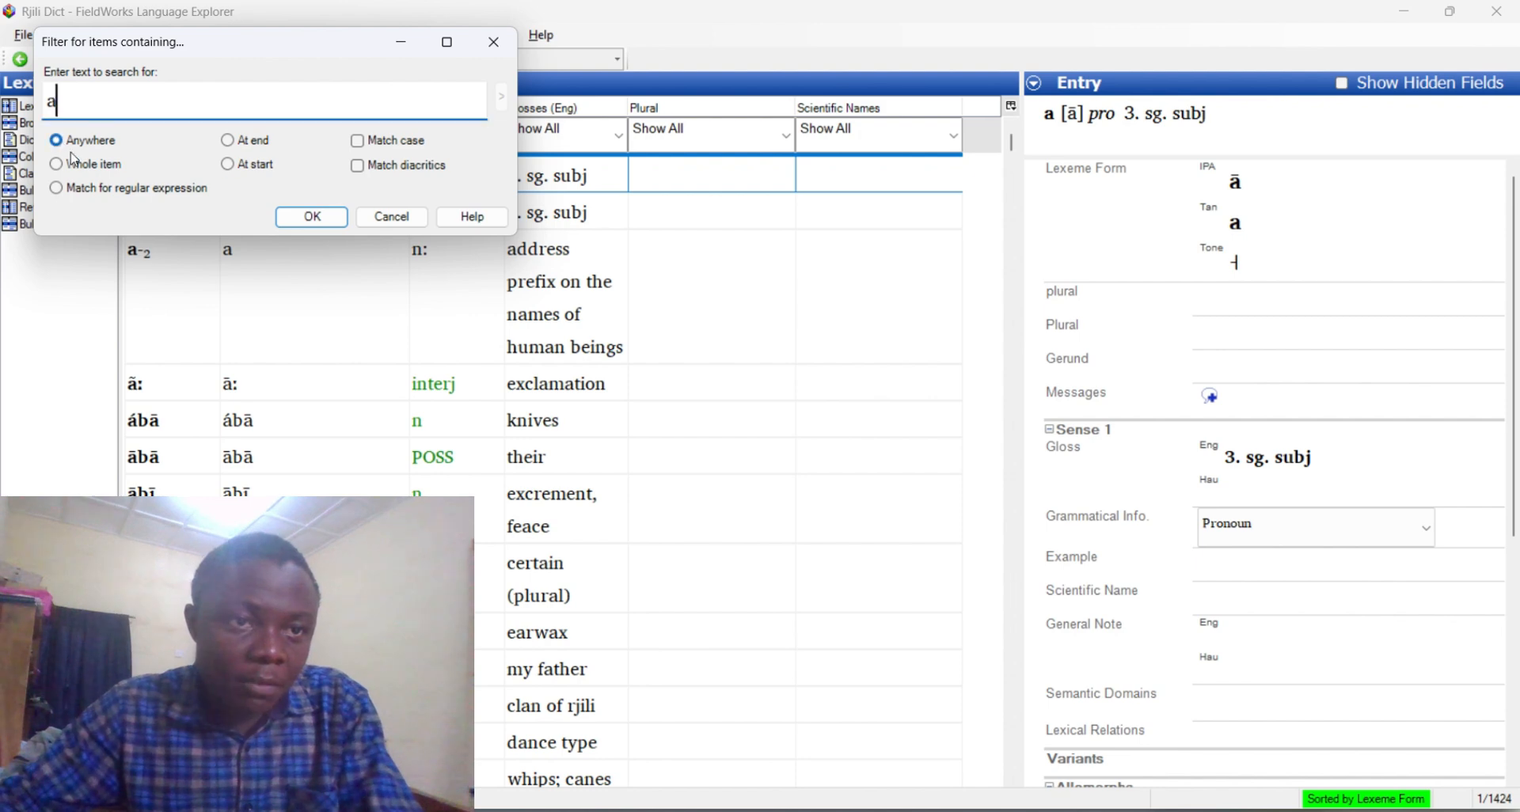
click(311, 216)
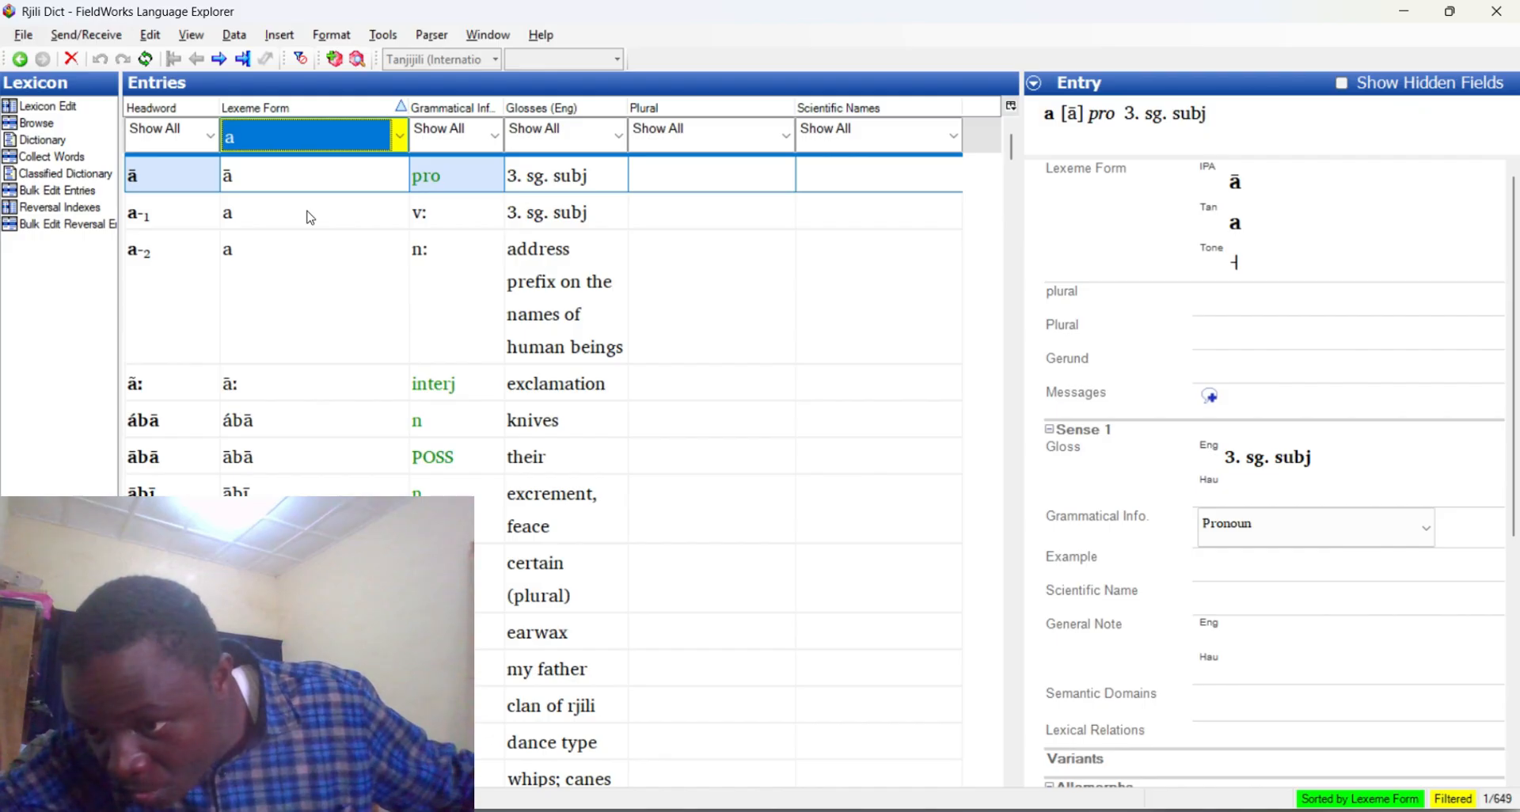
- Change the Lexeme Form filter to items containing "á" anywhere, without matching diacritics
click(399, 141)
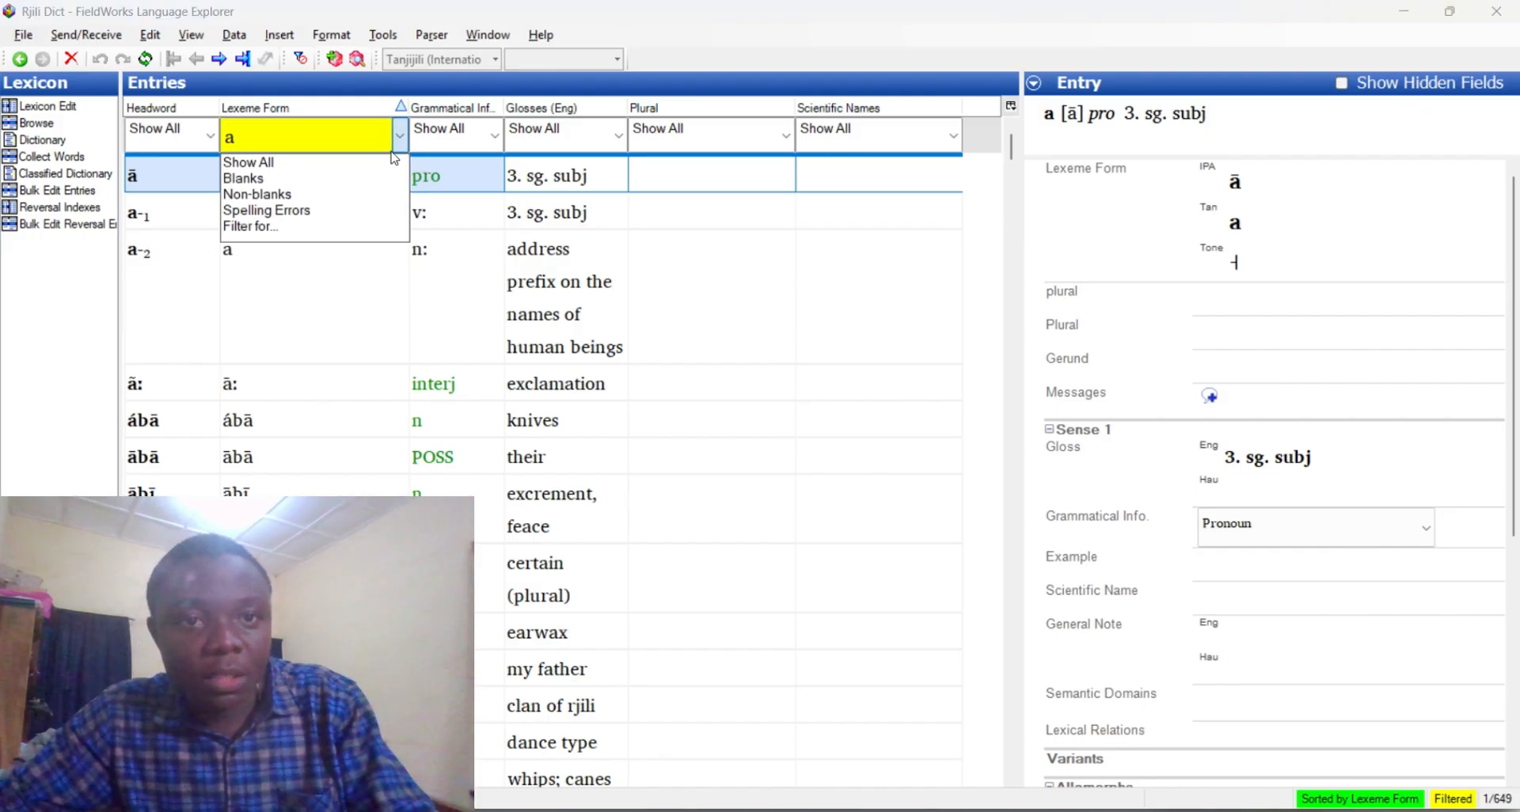
click(301, 227)
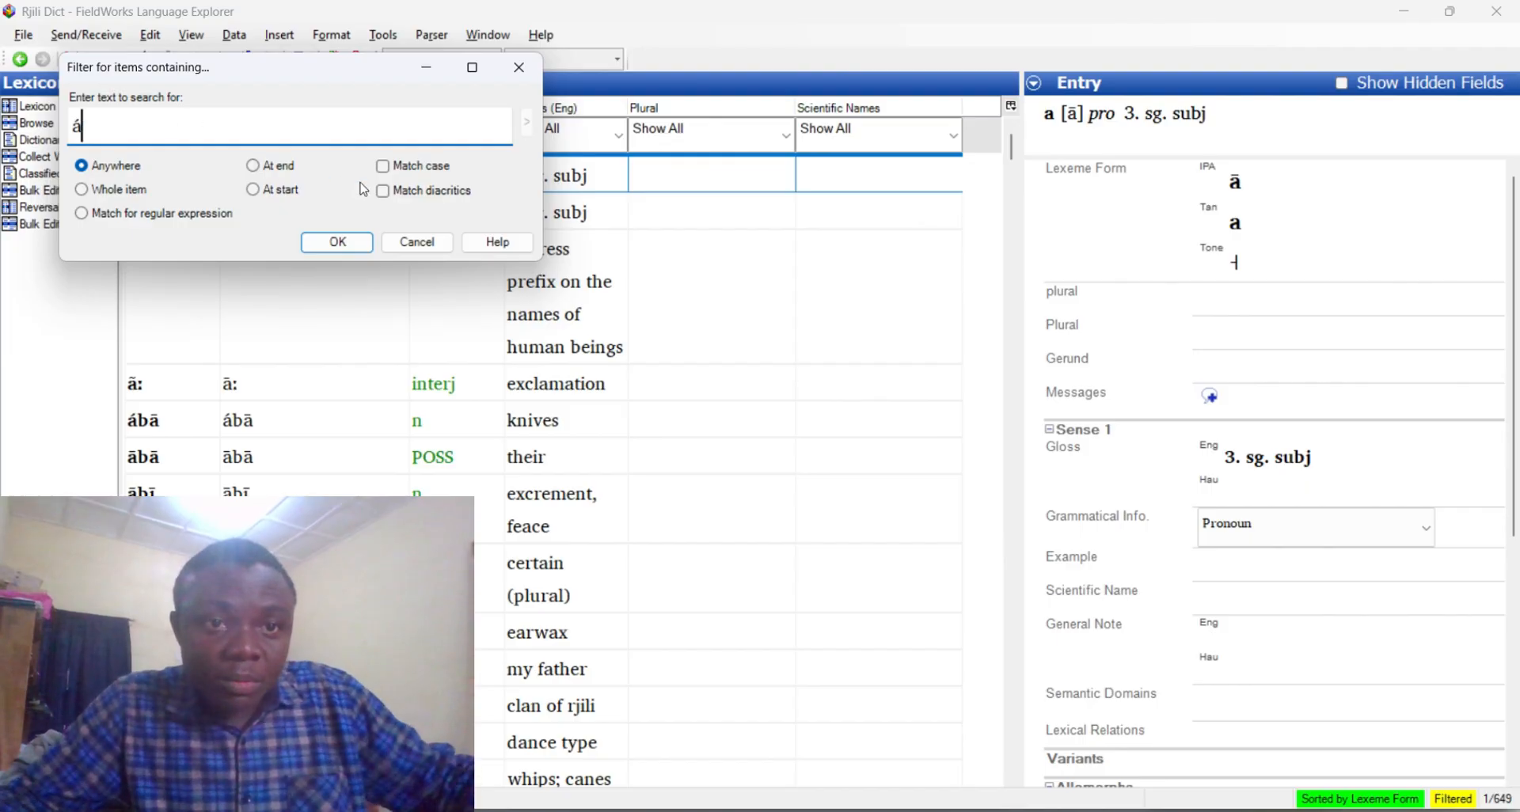
click(337, 243)
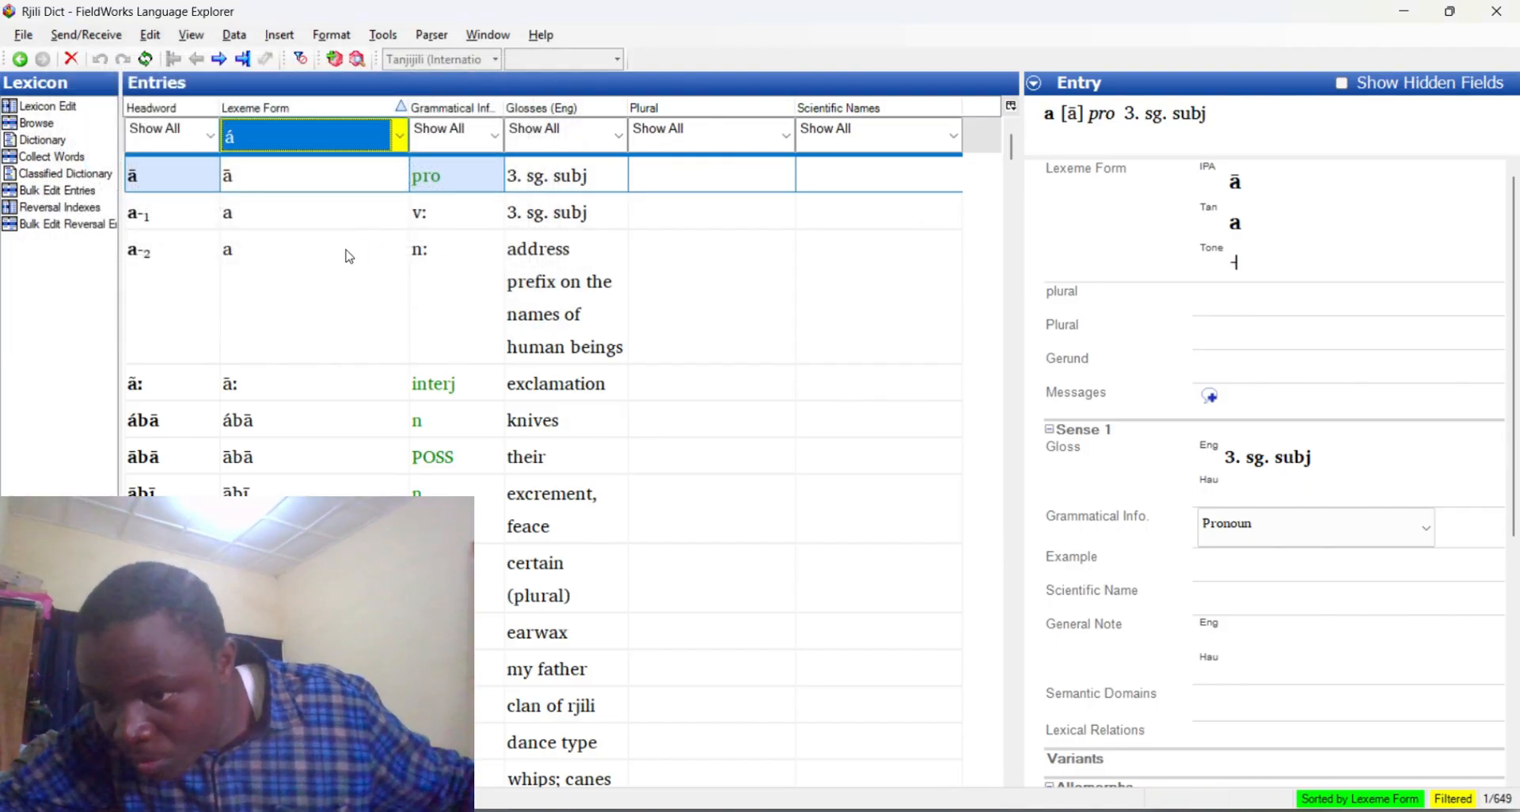
- Turn on Match diacritics for the "á" filter on Lexeme Form, and look through the filtered entries
click(317, 136)
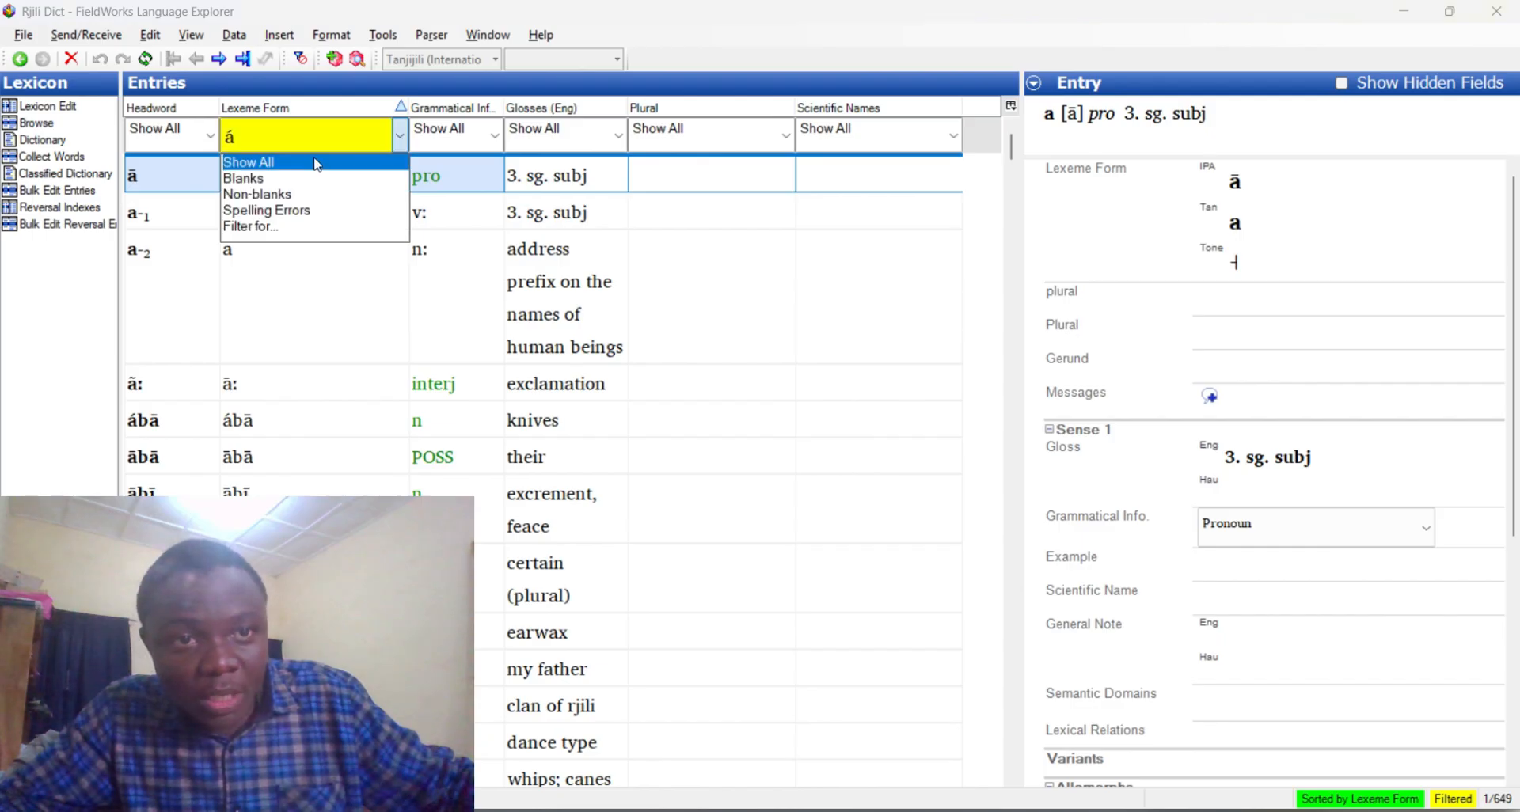
click(274, 230)
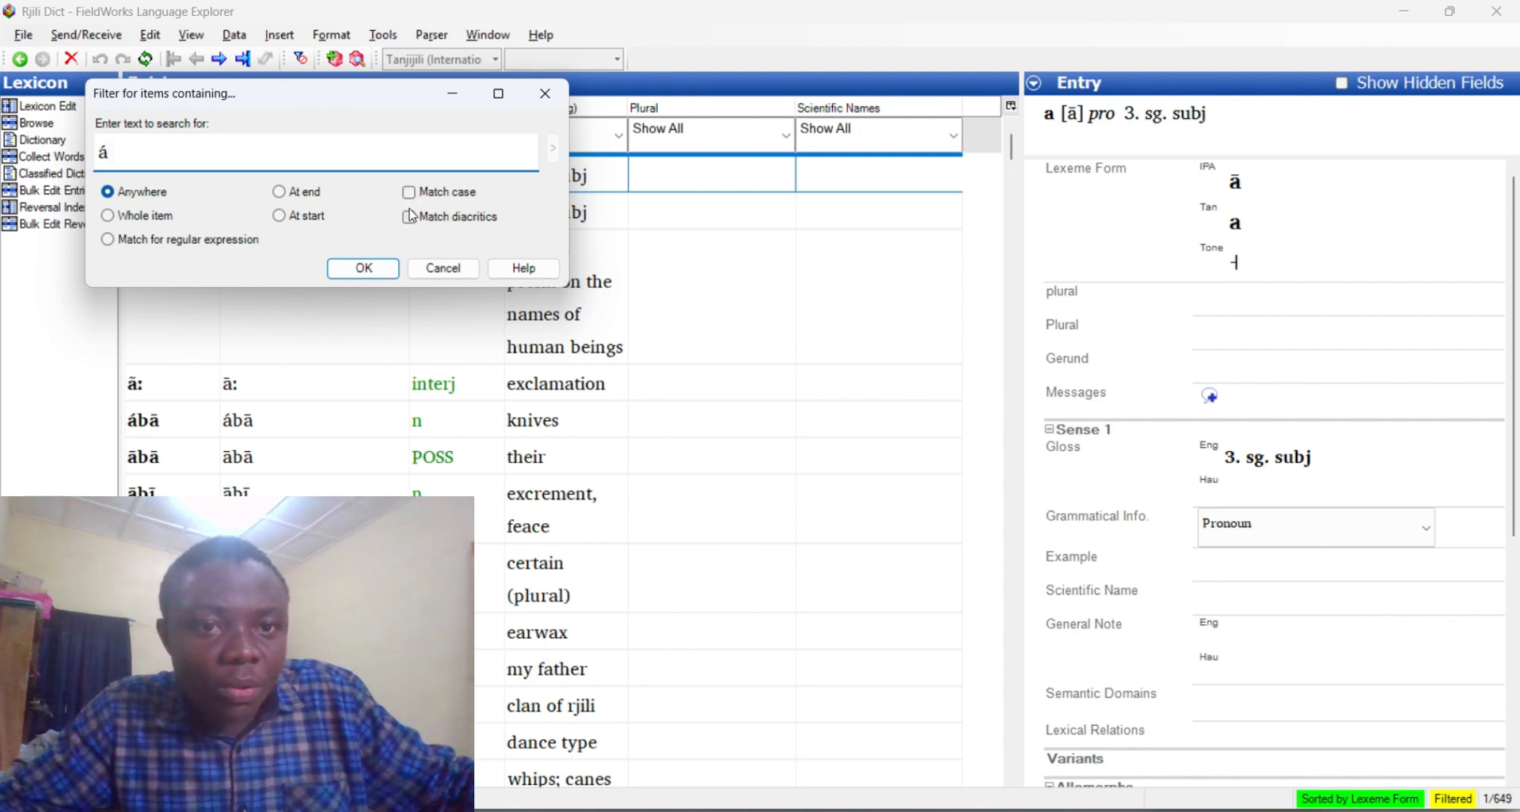
click(354, 269)
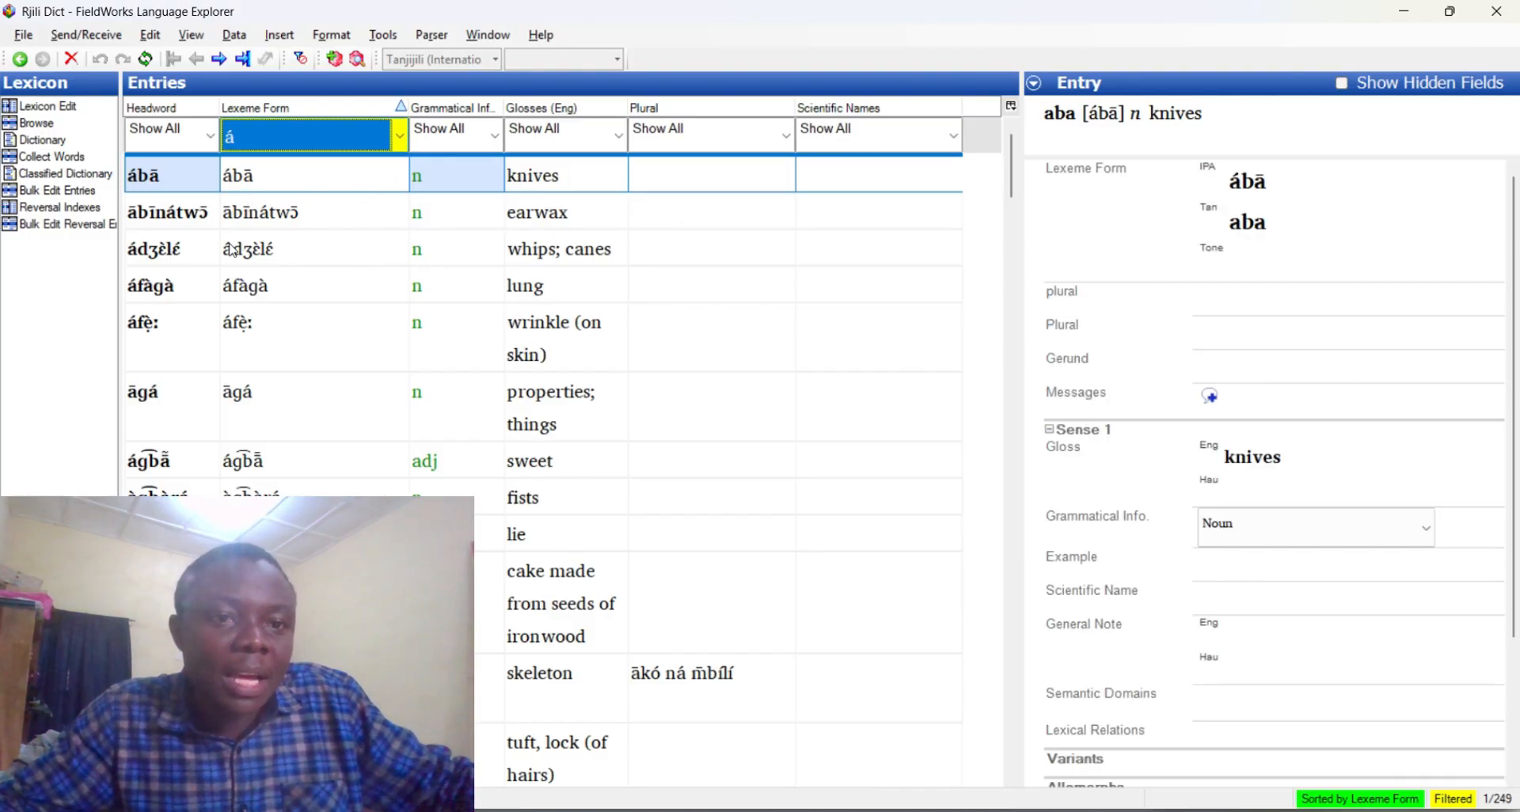
scroll(250, 436, down, 5)
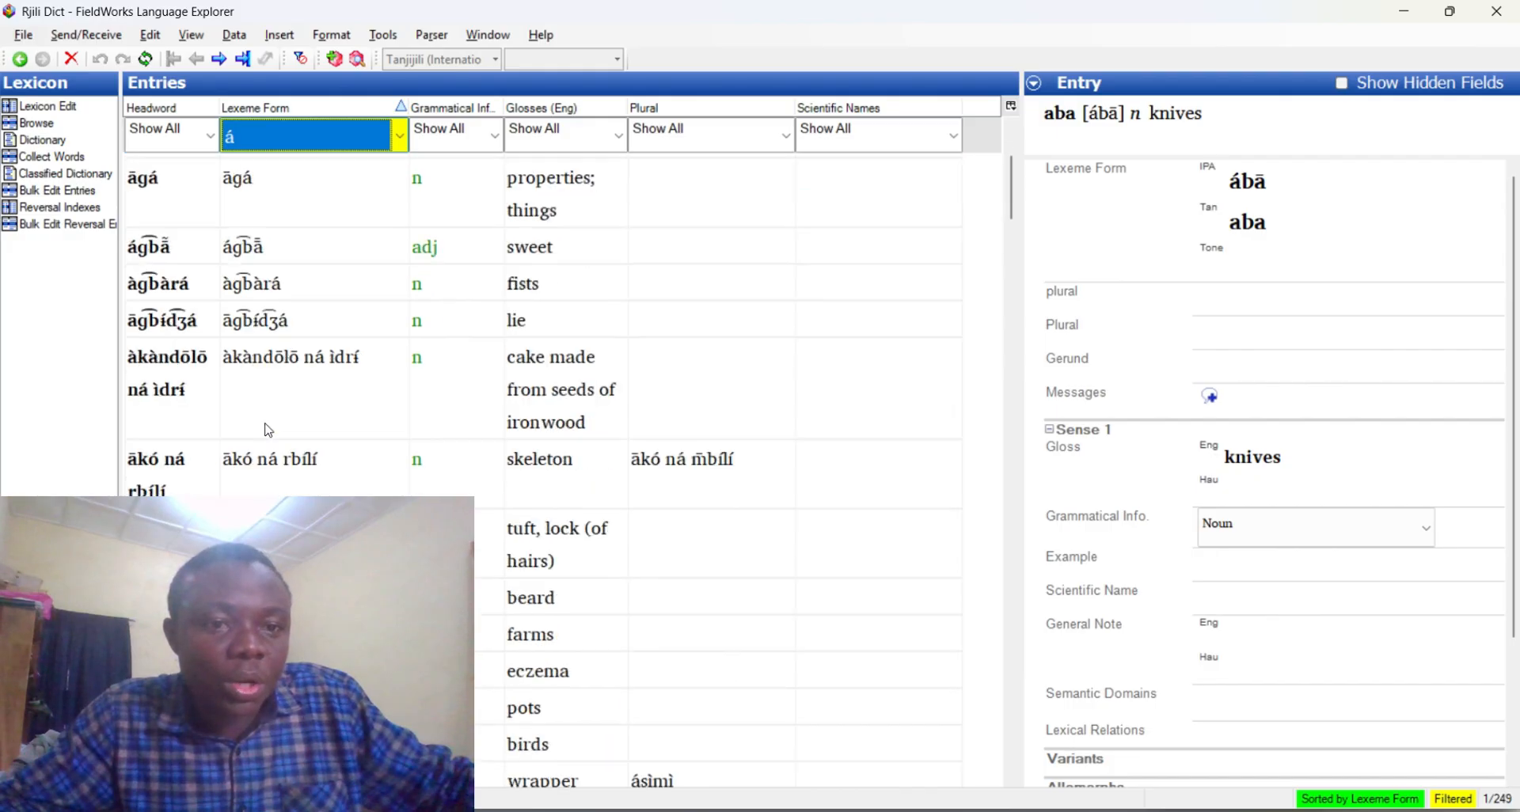
scroll(267, 431, down, 5)
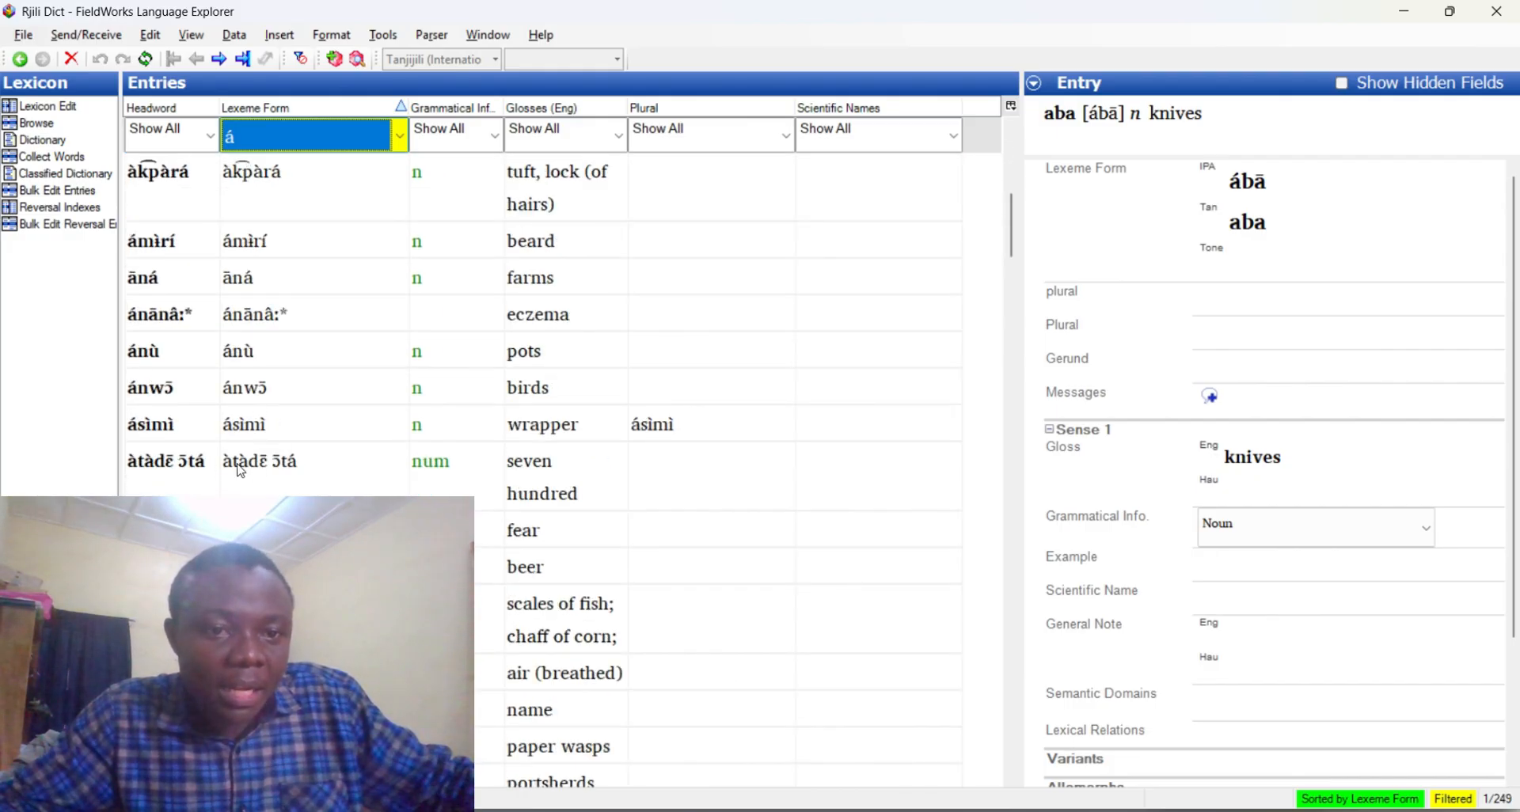
scroll(255, 360, down, 15)
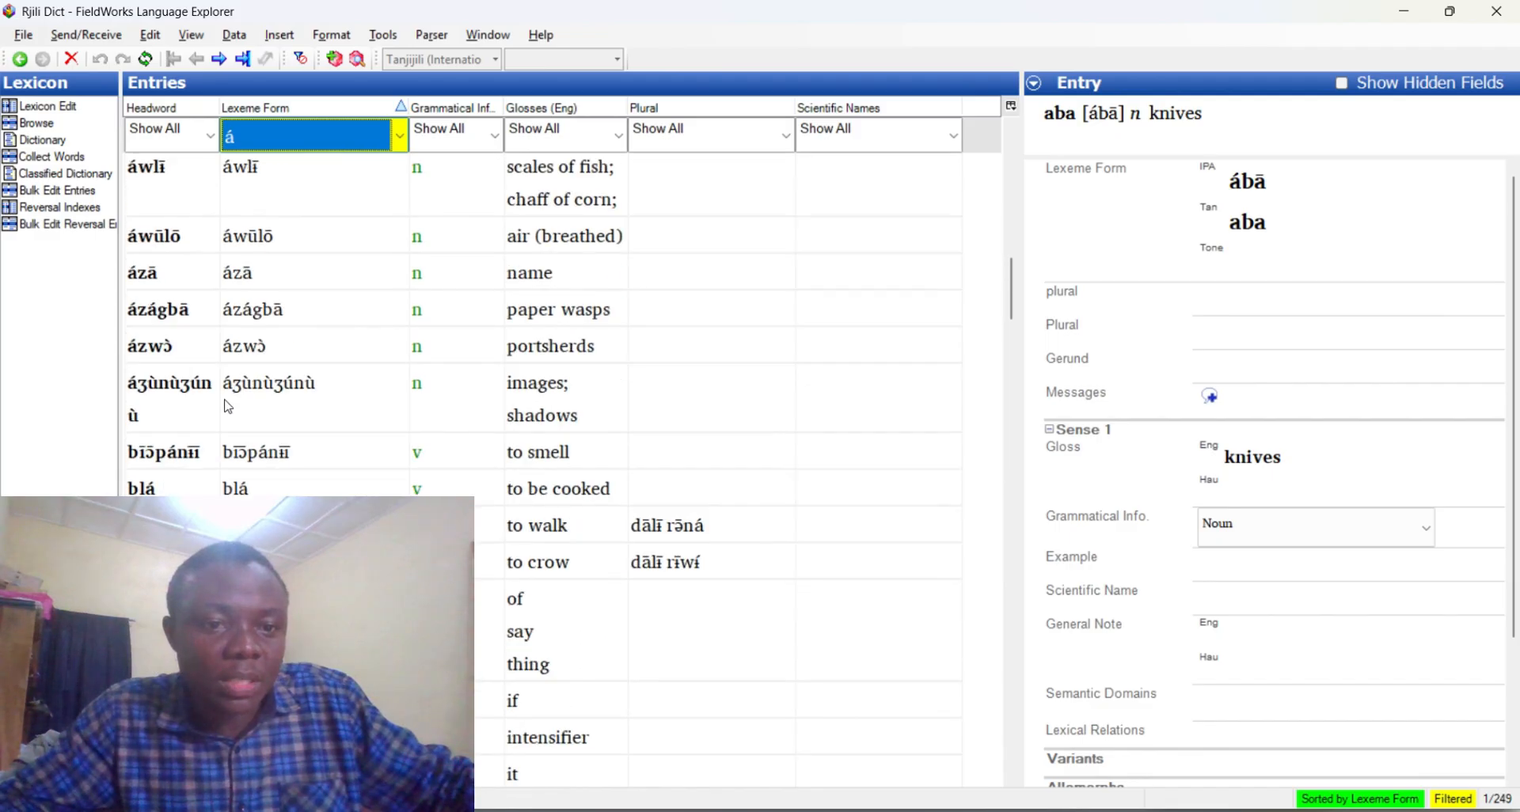
- Restrict the Lexeme Form filter to items with "á" at the start, keeping Match diacritics on
click(400, 135)
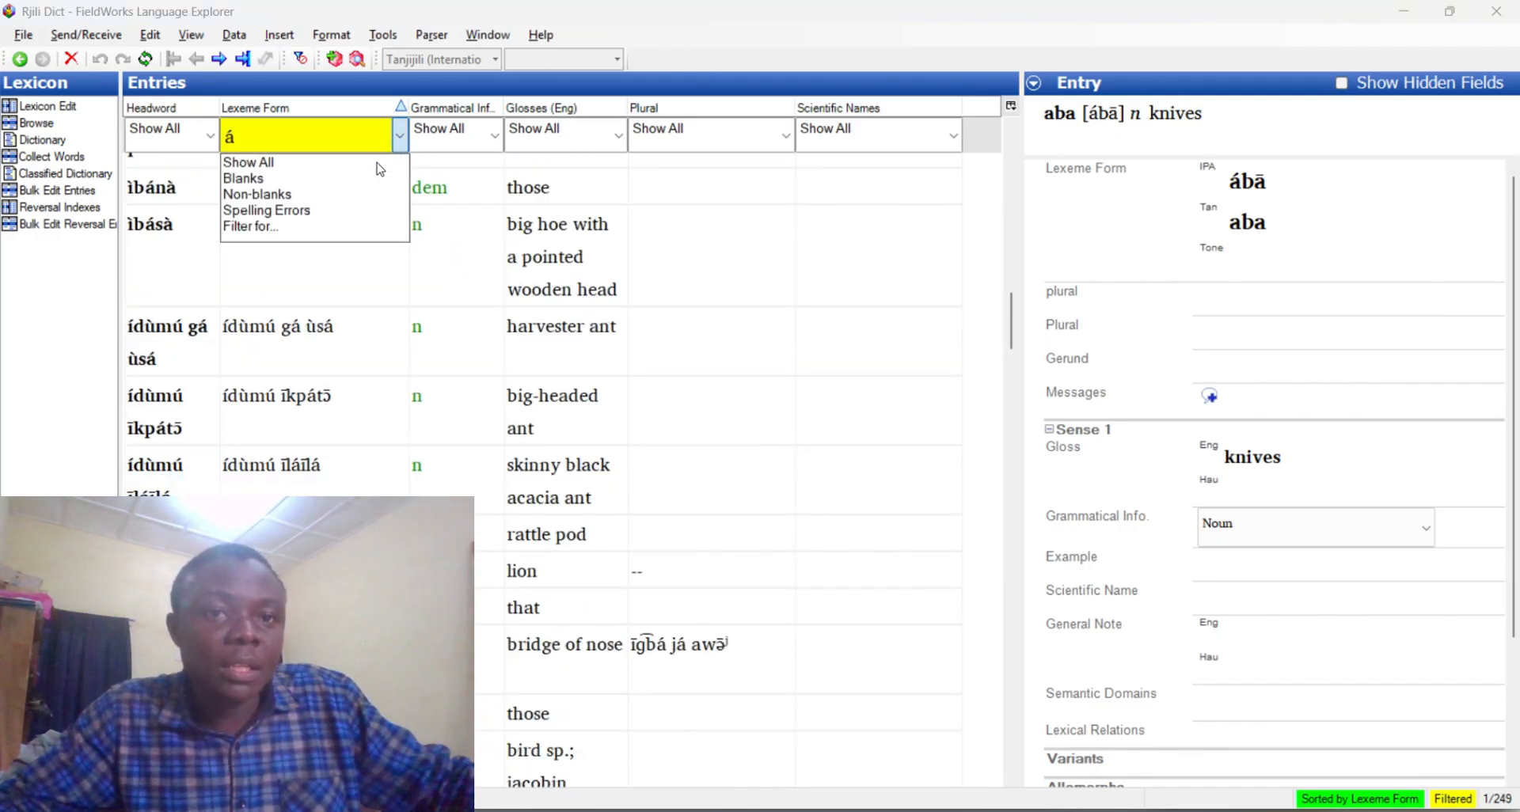
click(300, 228)
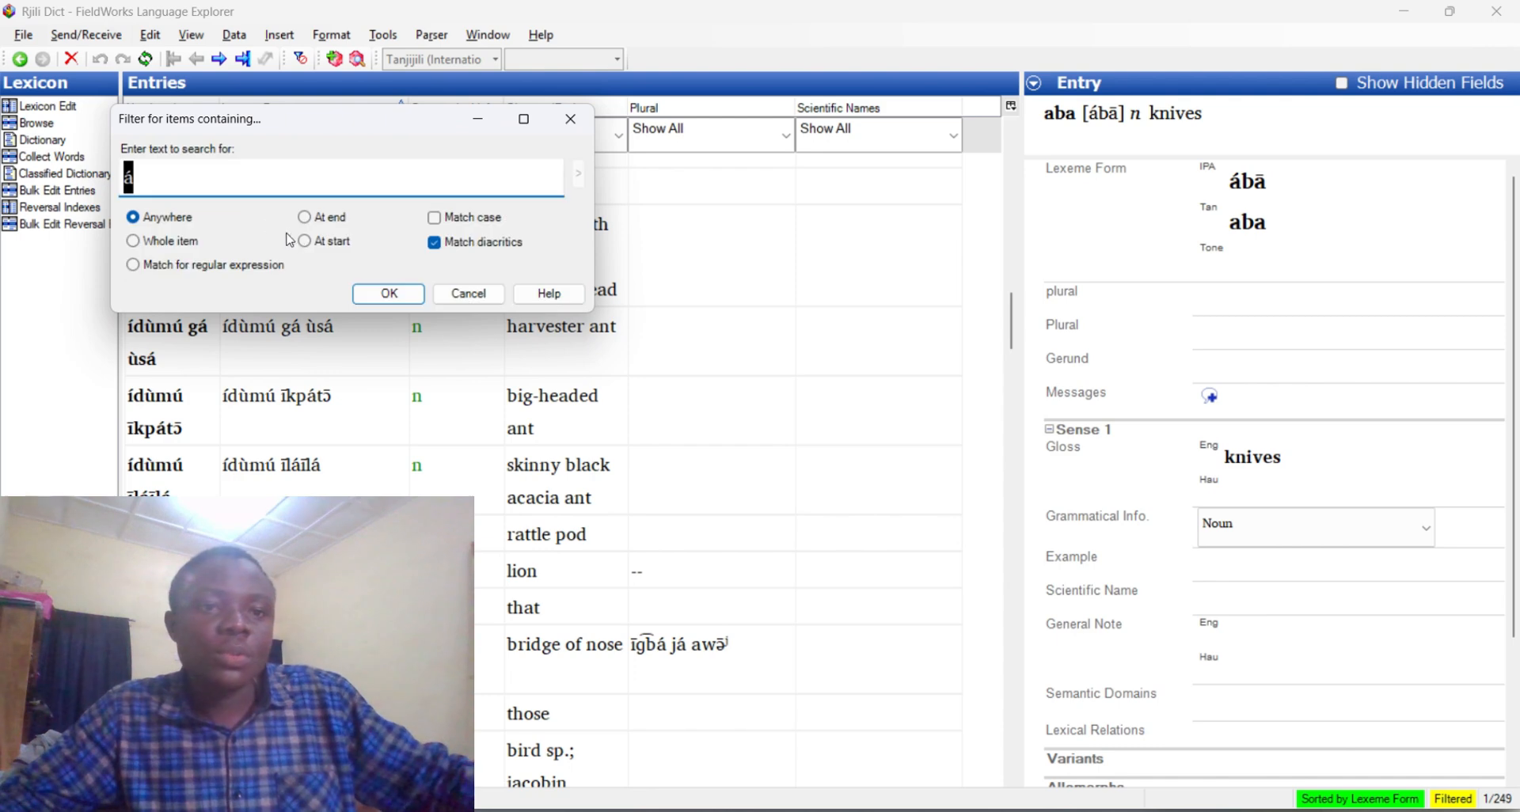
click(203, 178)
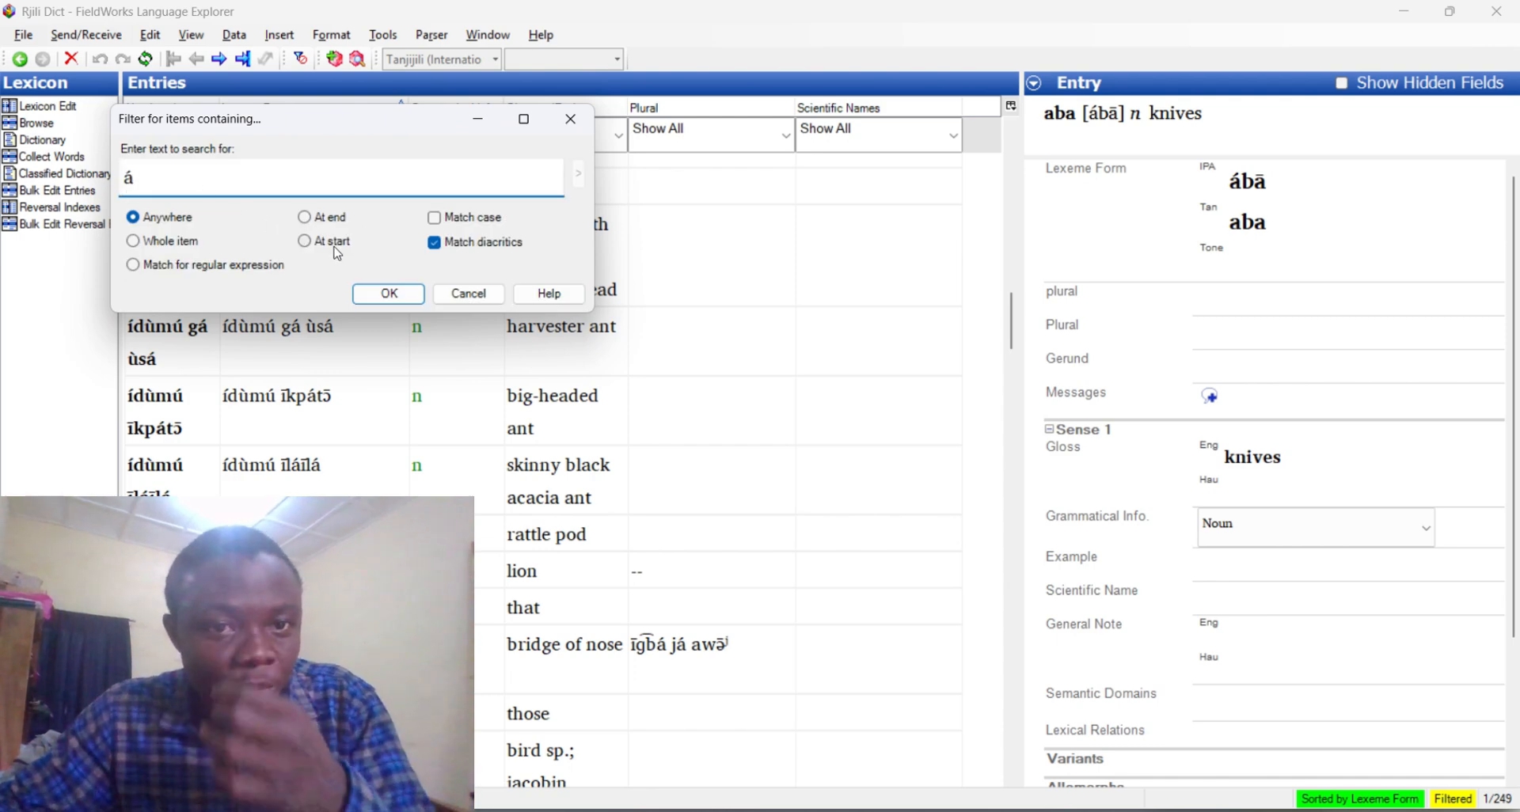
click(434, 242)
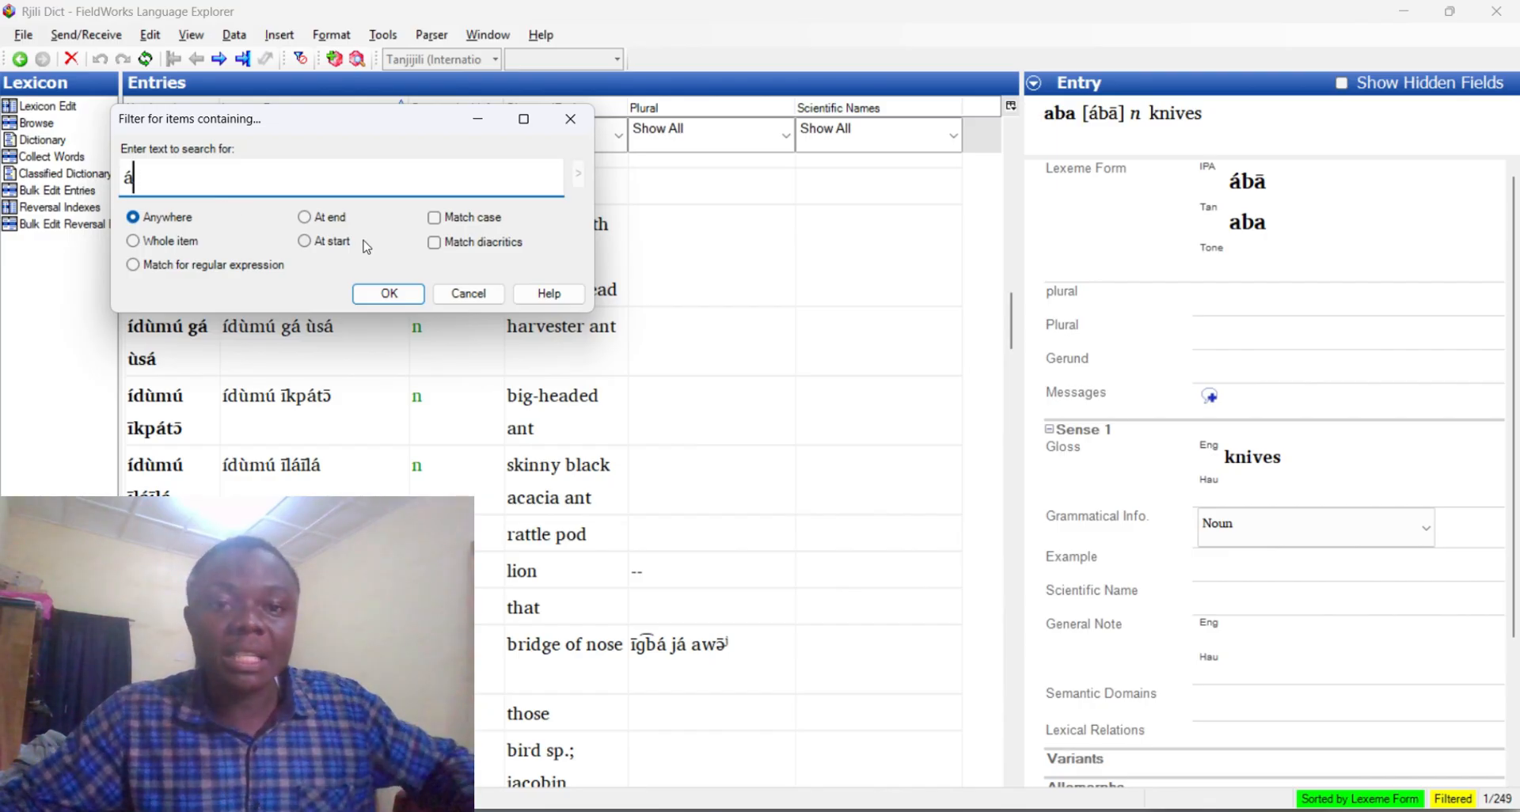
click(434, 246)
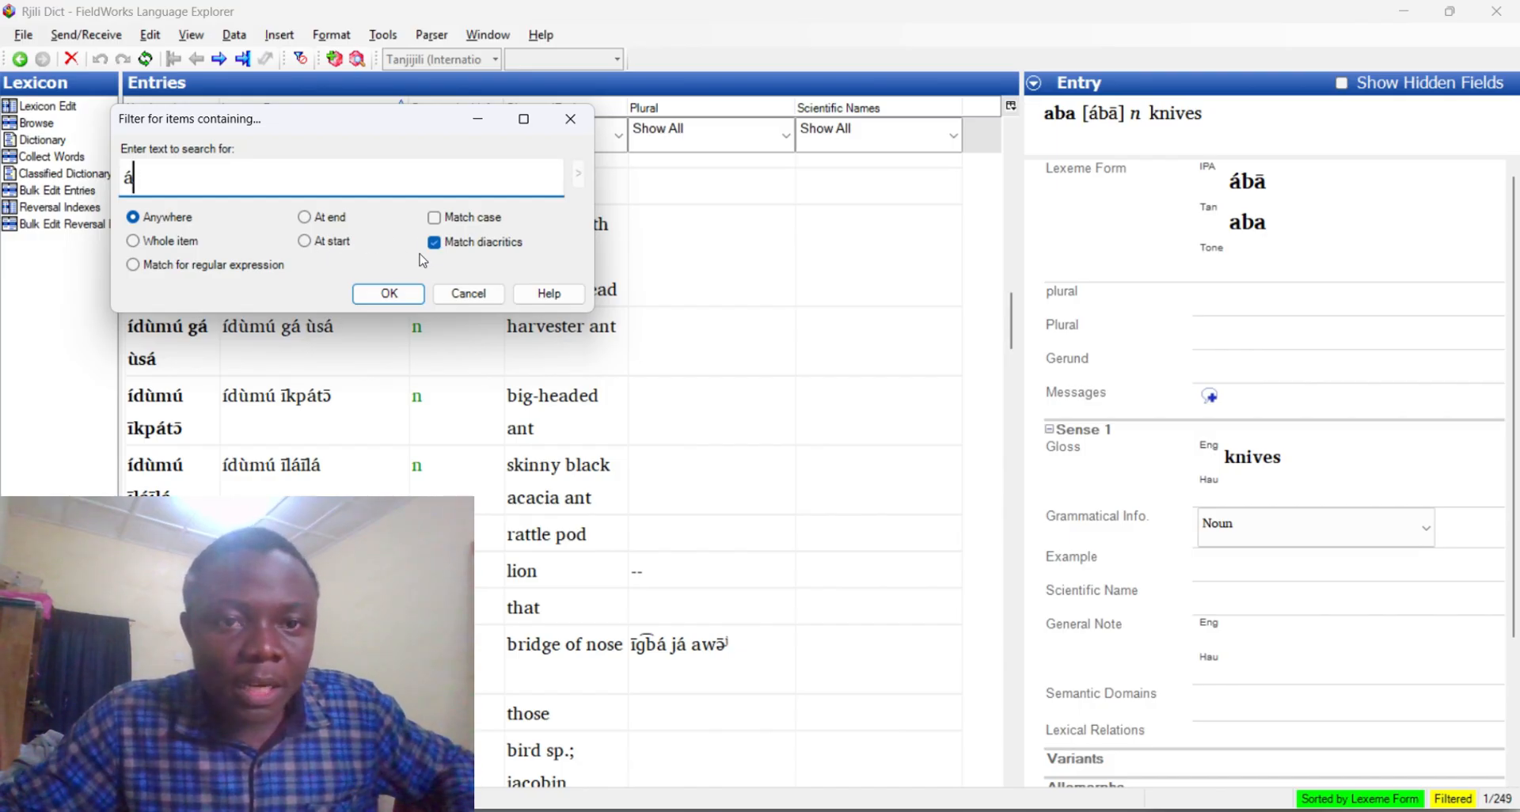
click(308, 243)
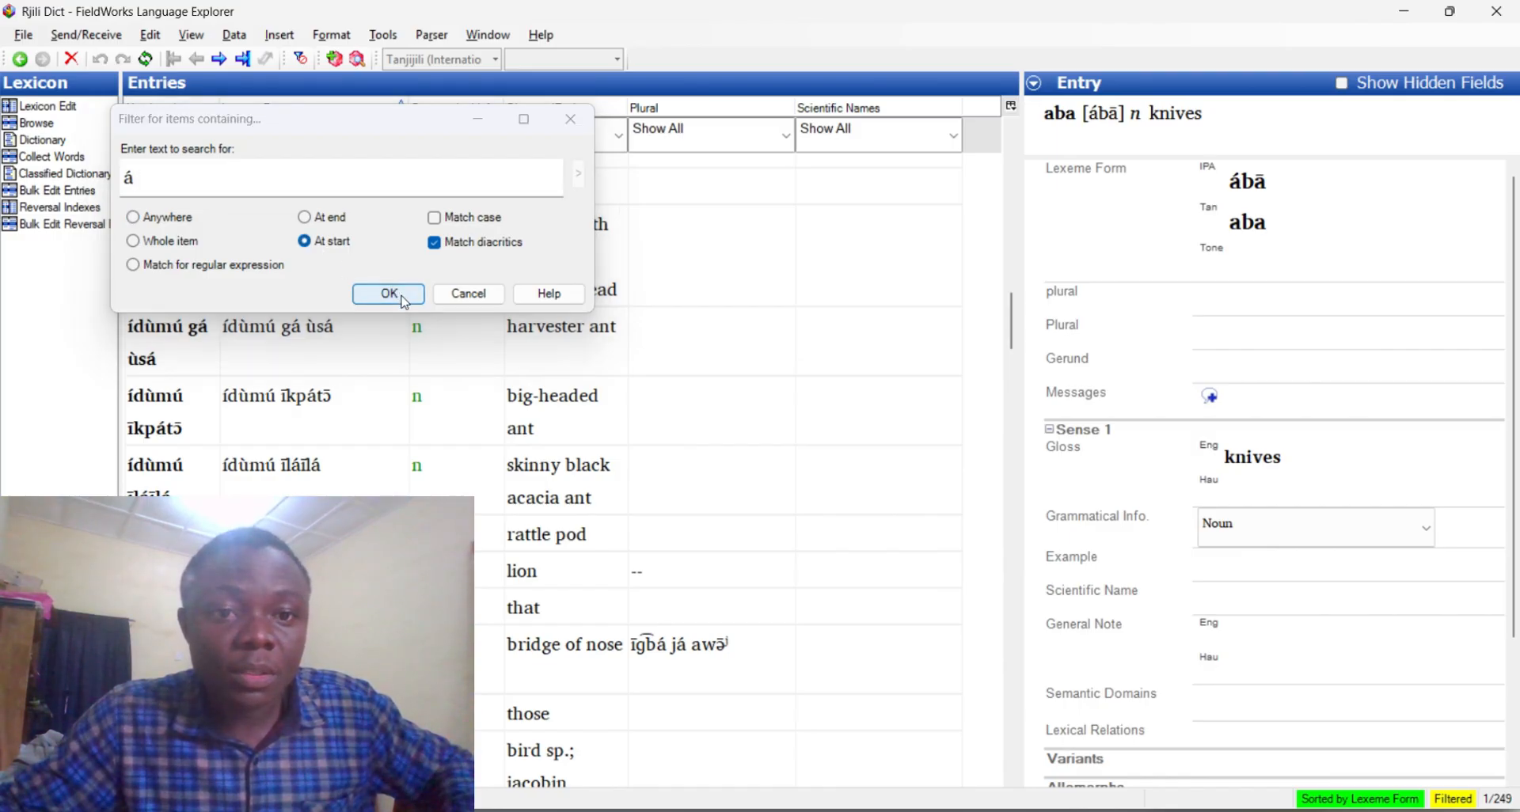
click(403, 299)
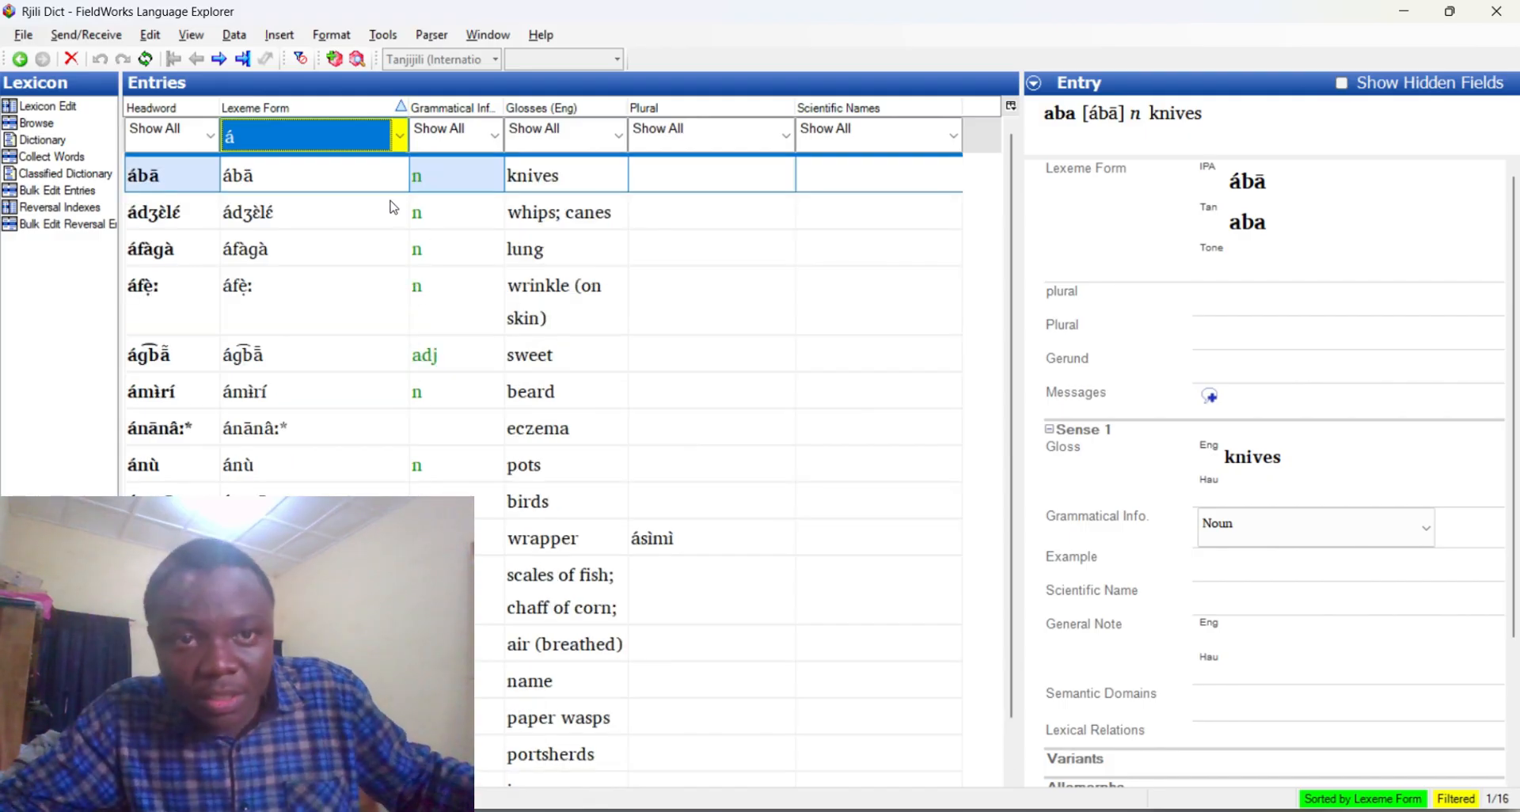
- Change the Lexeme Form filter to match "á" as the whole item, with Match diacritics off
click(400, 136)
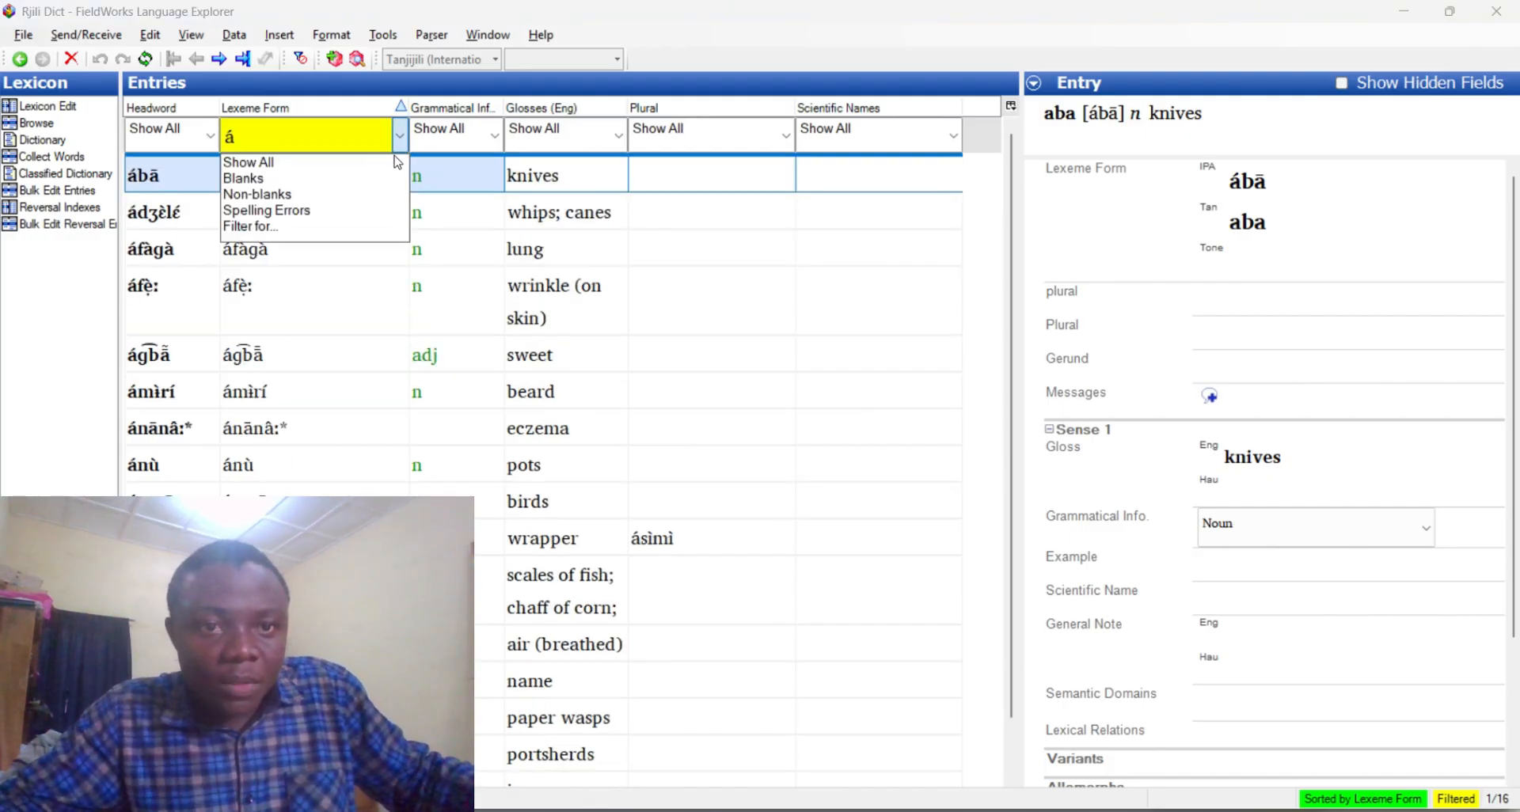
click(358, 226)
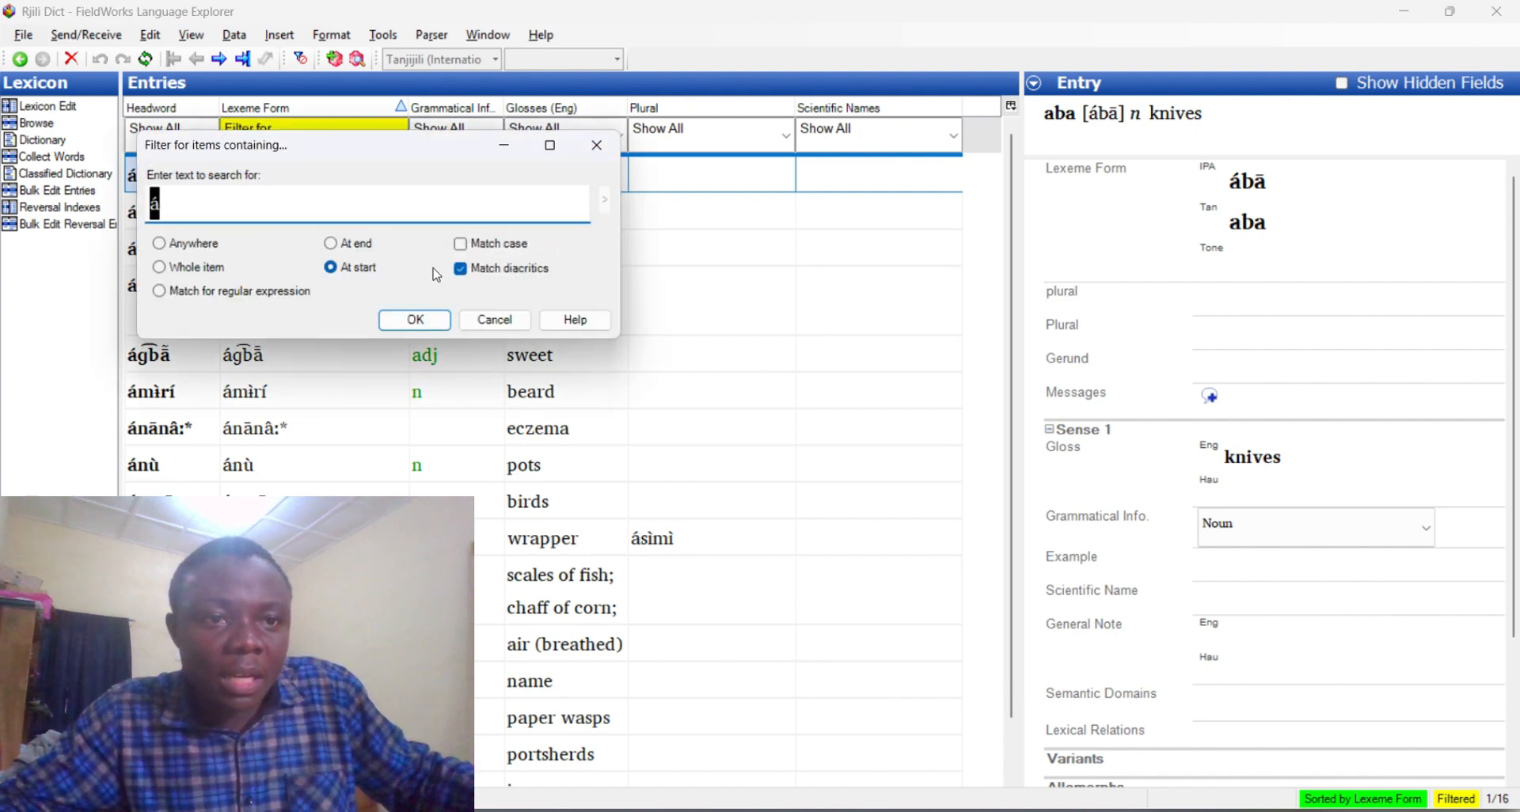
click(460, 269)
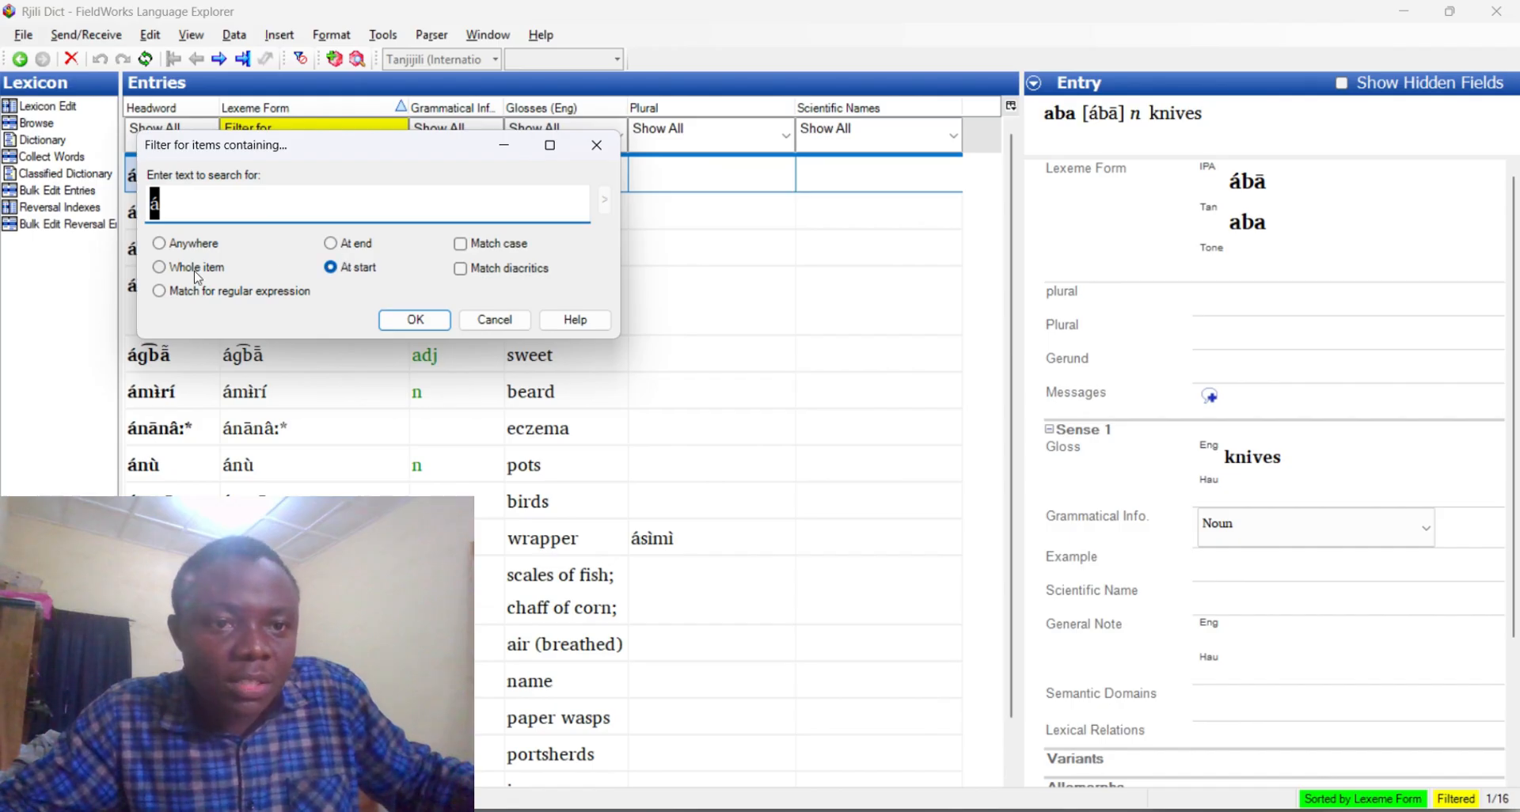
click(160, 269)
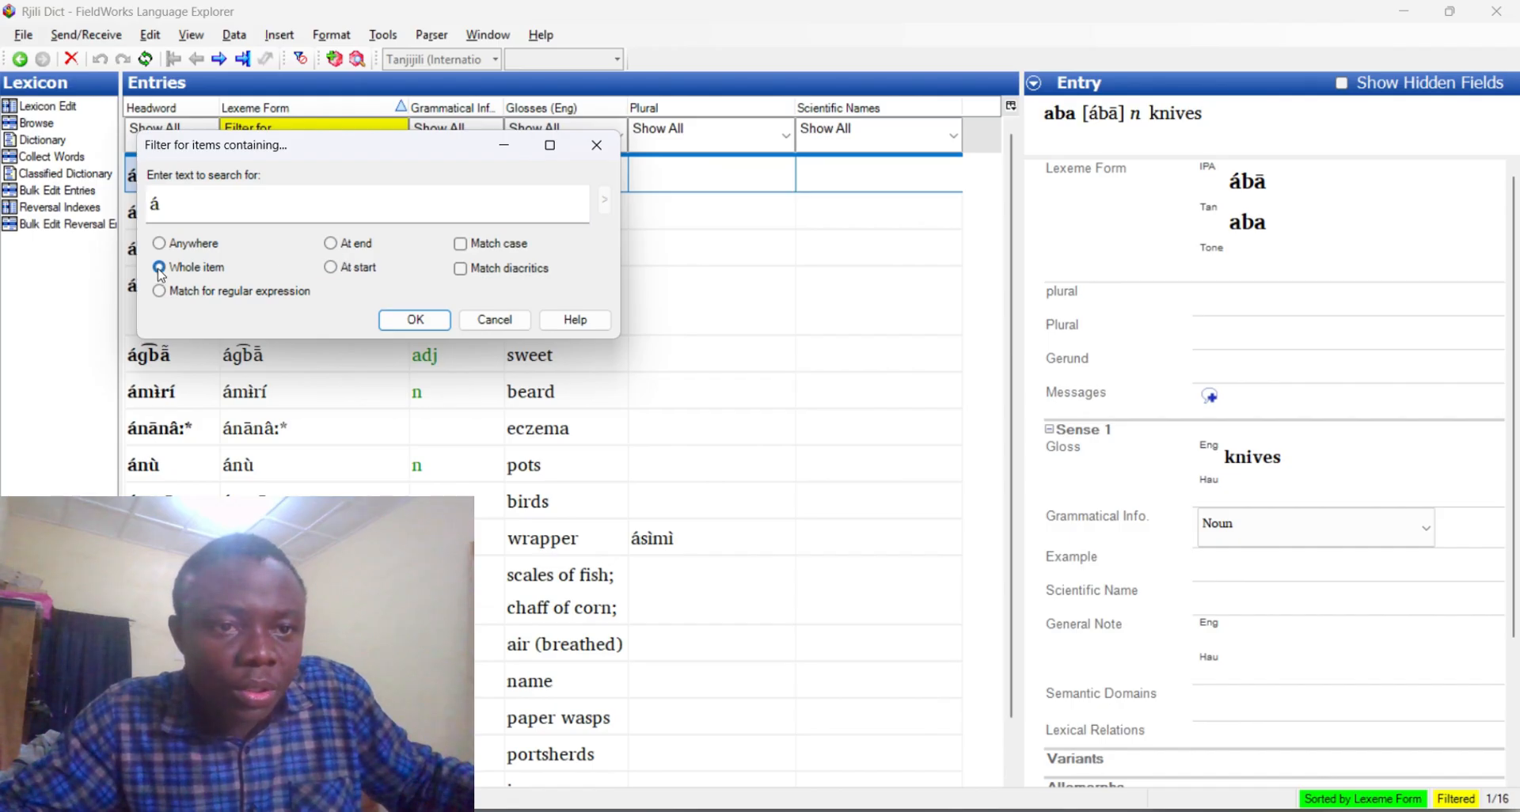
click(244, 204)
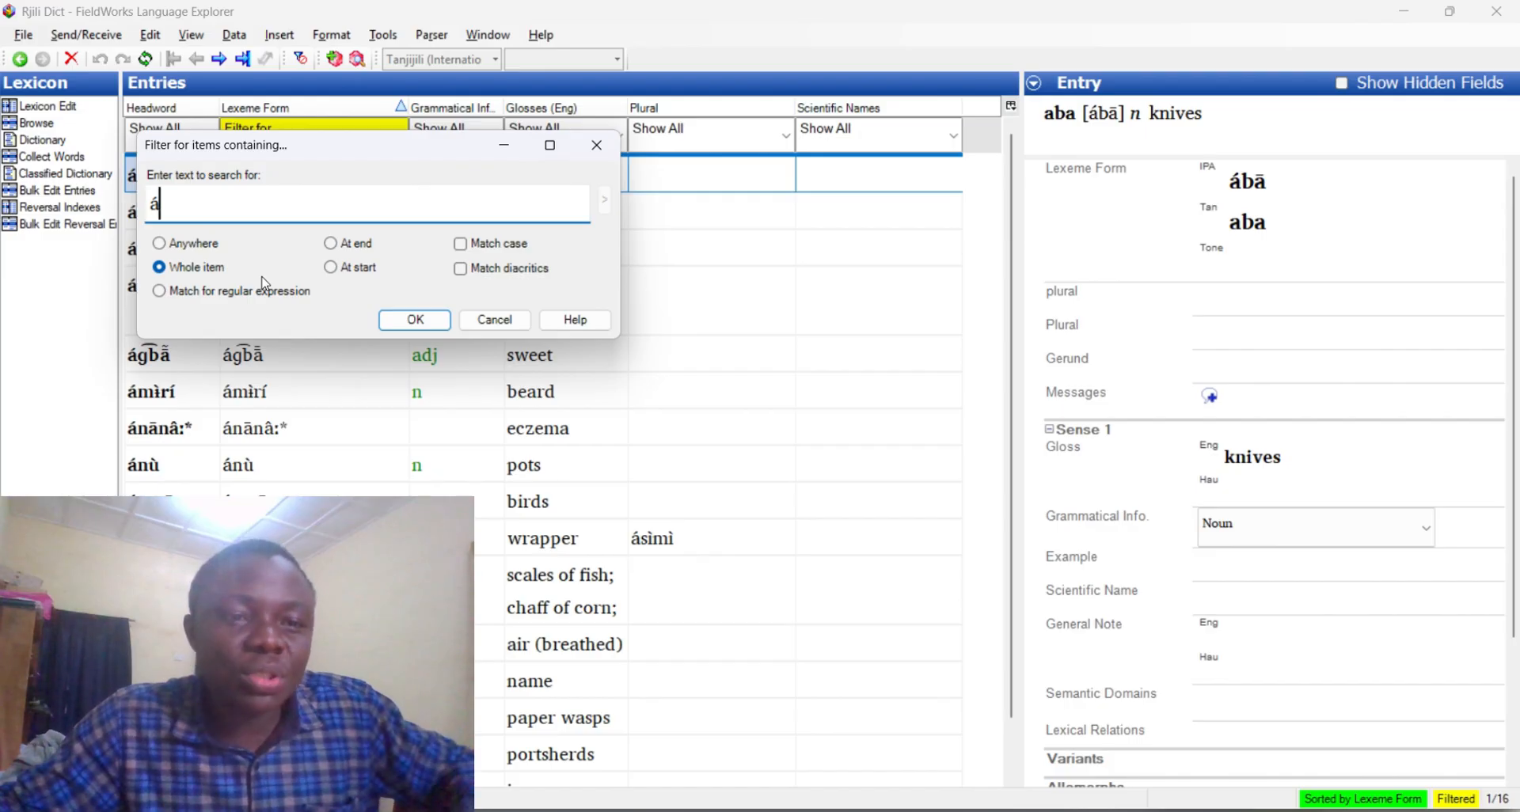
click(408, 325)
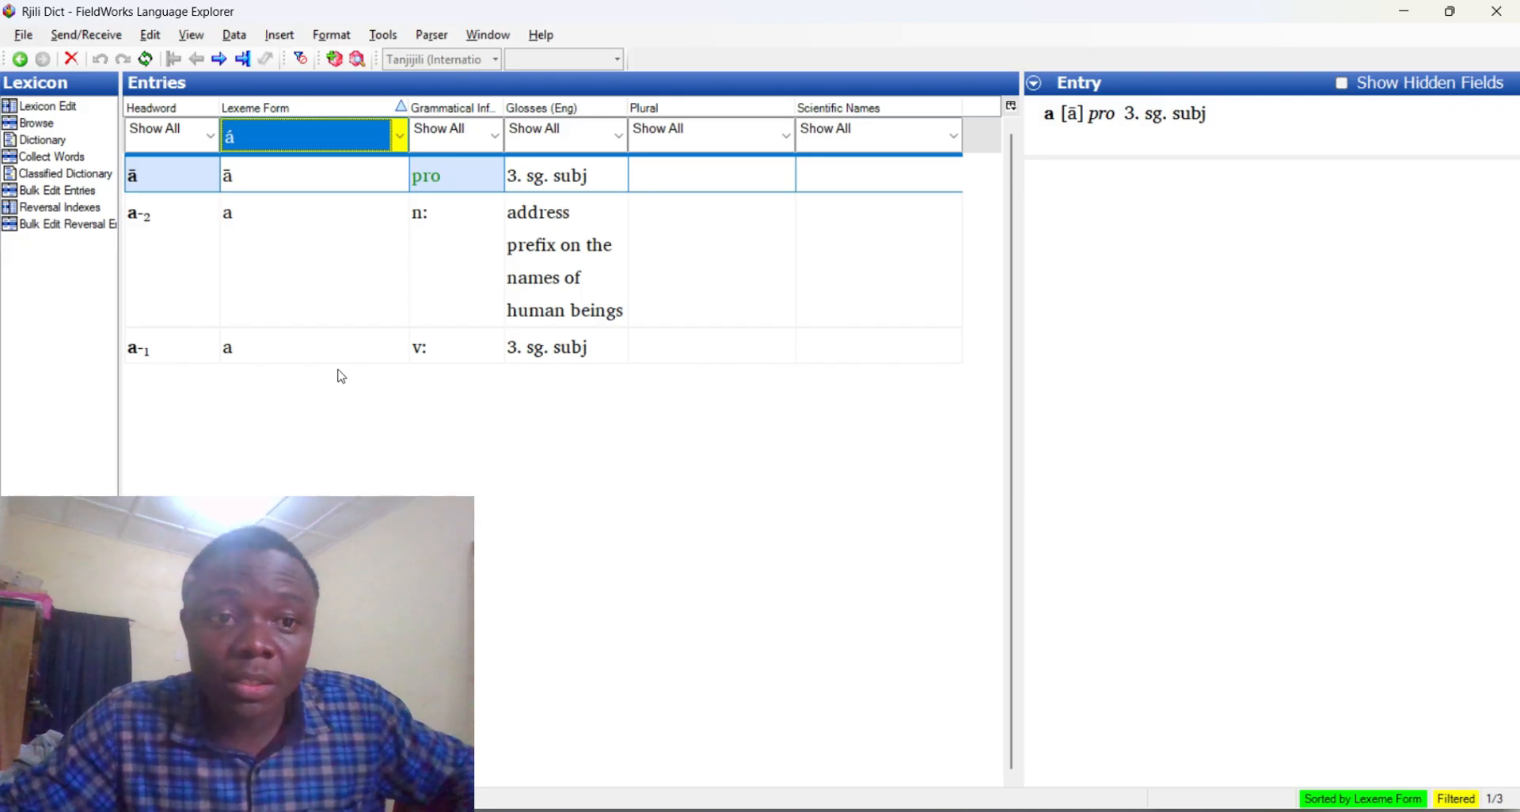
- Clear all filters from the entries list
click(398, 140)
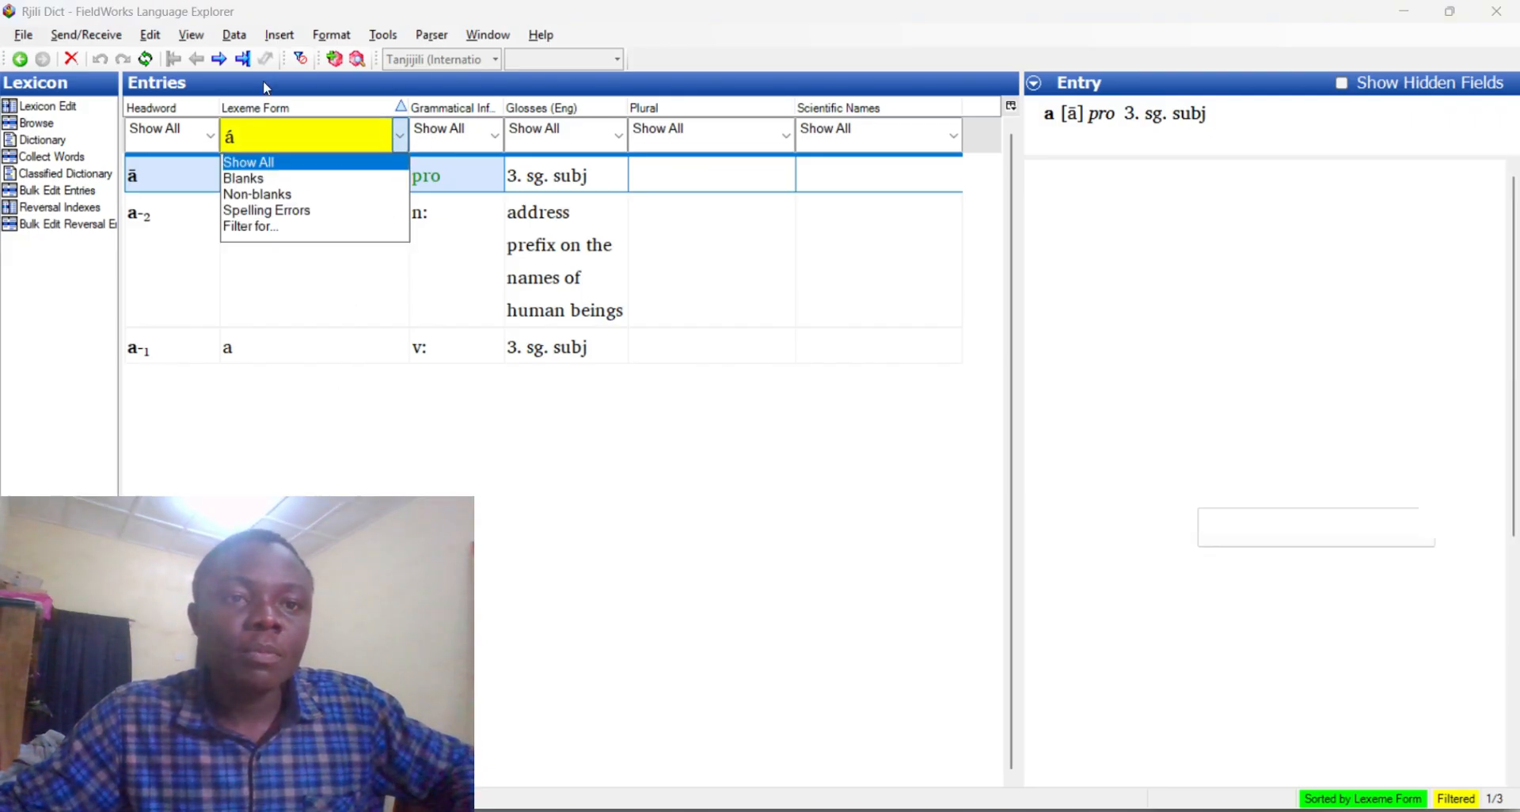
click(303, 68)
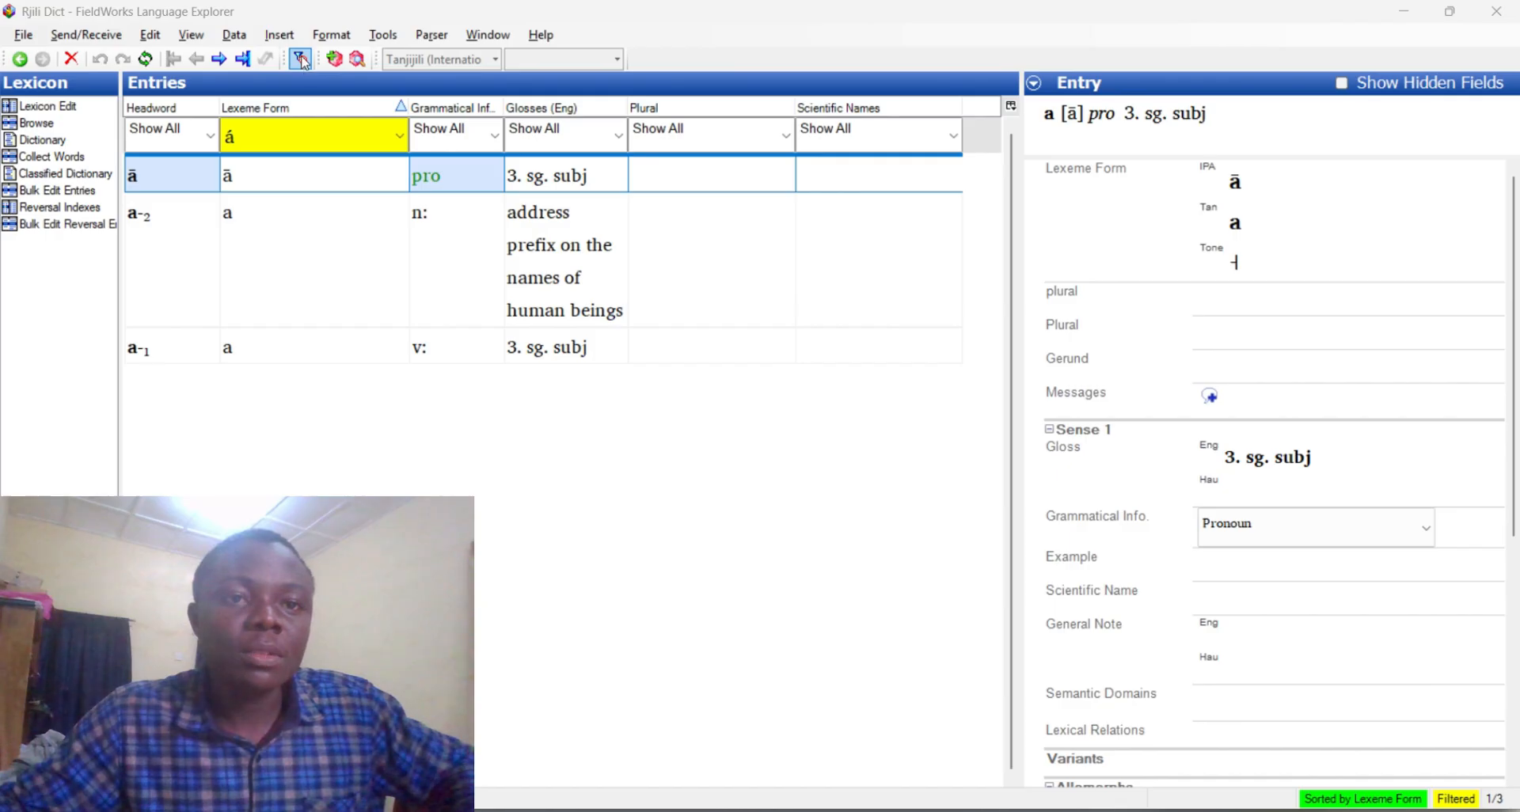
click(301, 60)
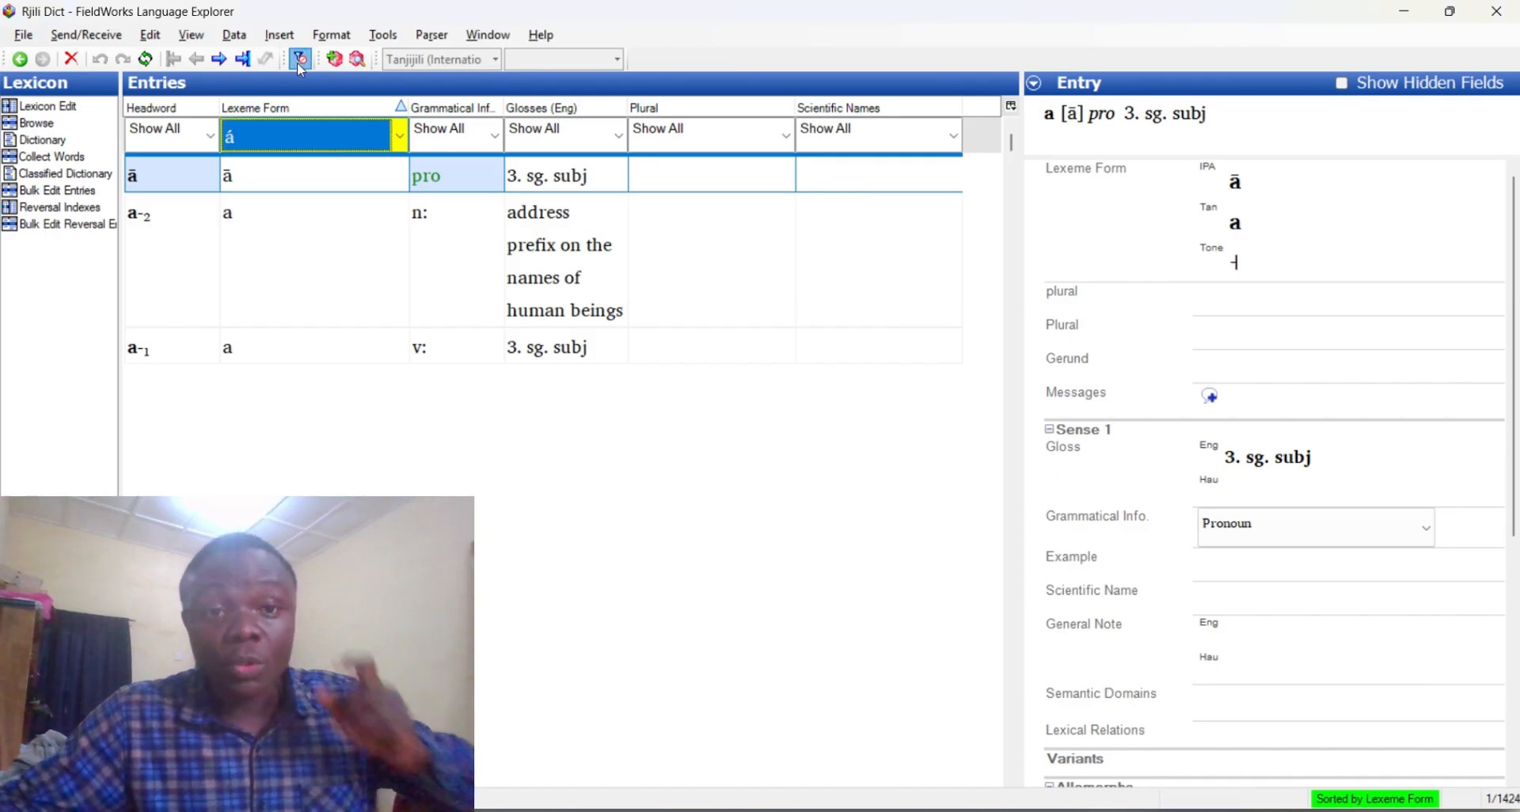